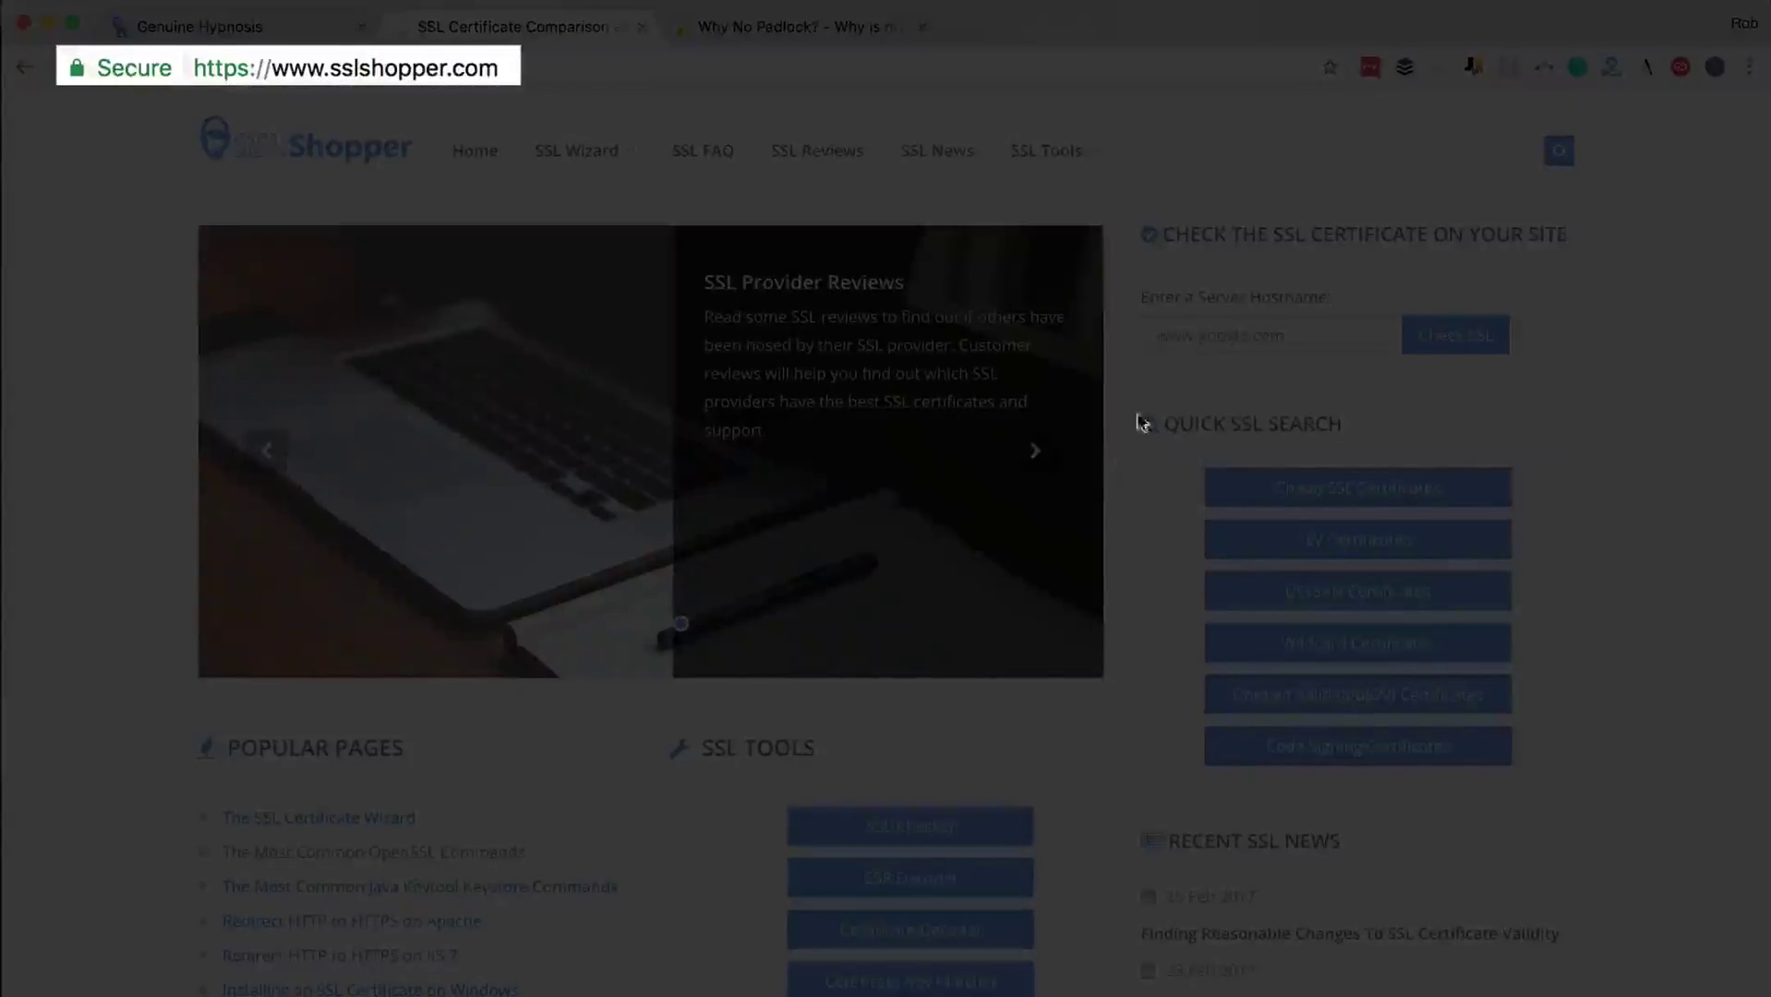
Check genuinehypnosis.com in SSL Shopper, confirm the certificate is valid and trusted, then return to the homepage
type("http://genuinehypnosis.com/")
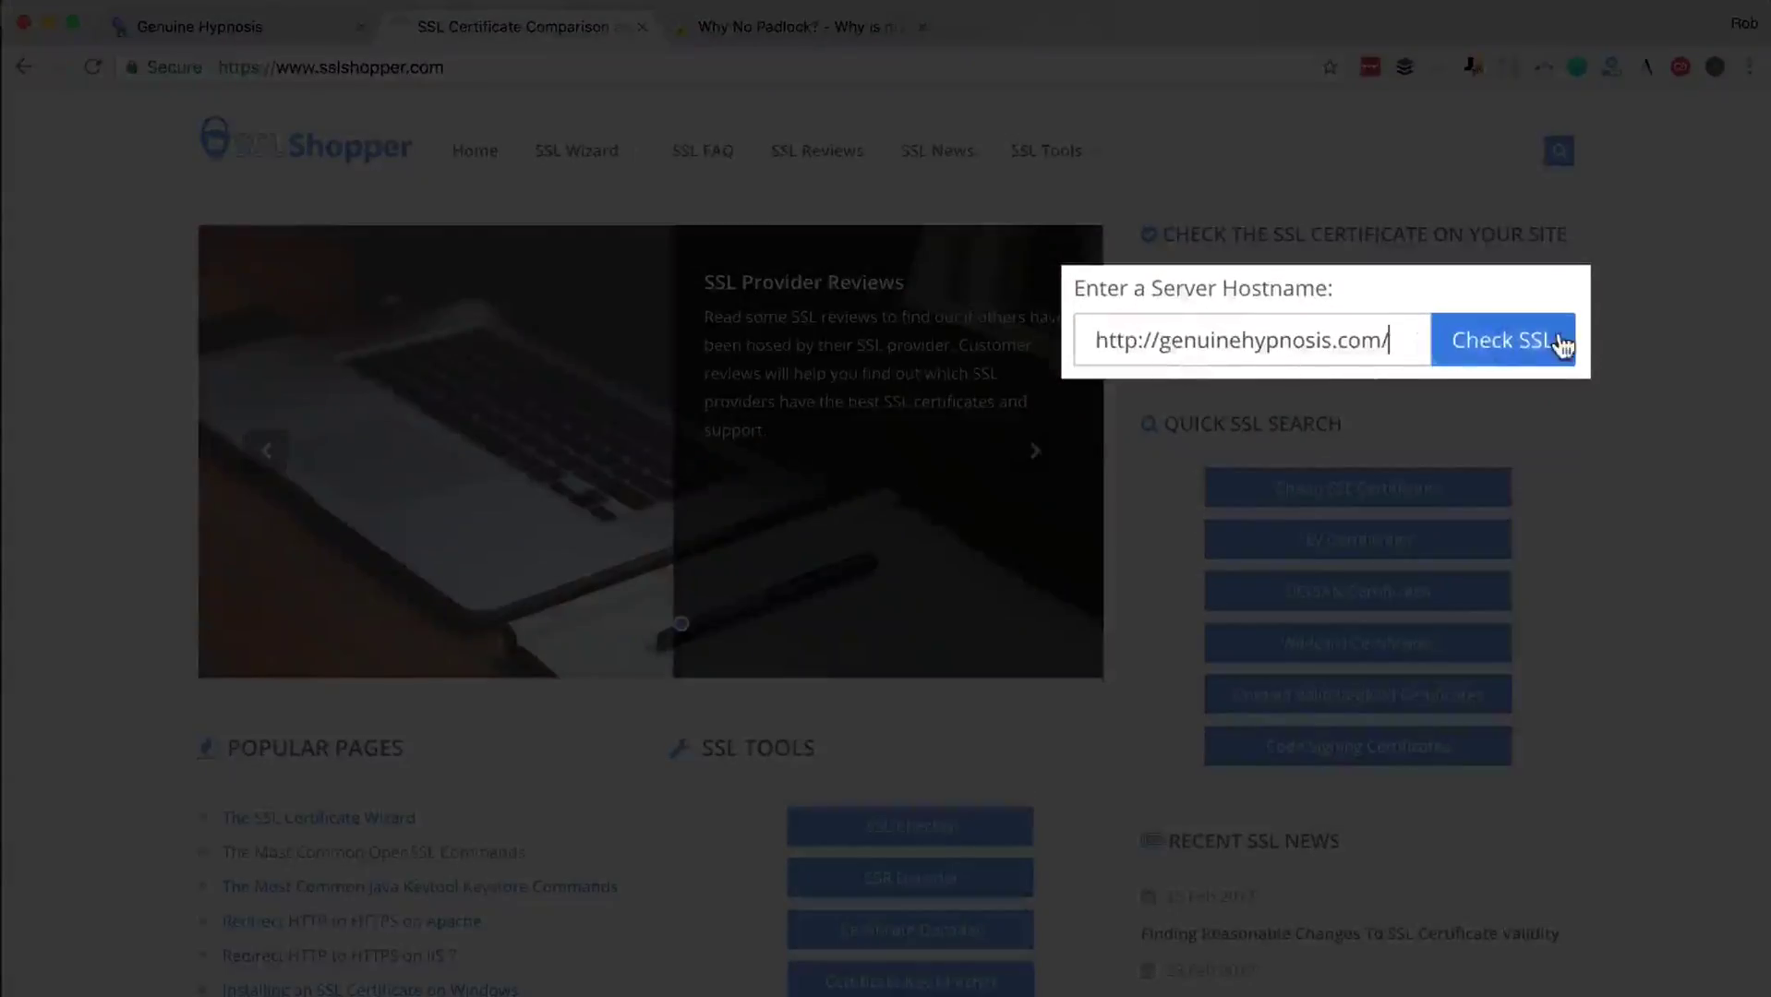
left_click(1499, 340)
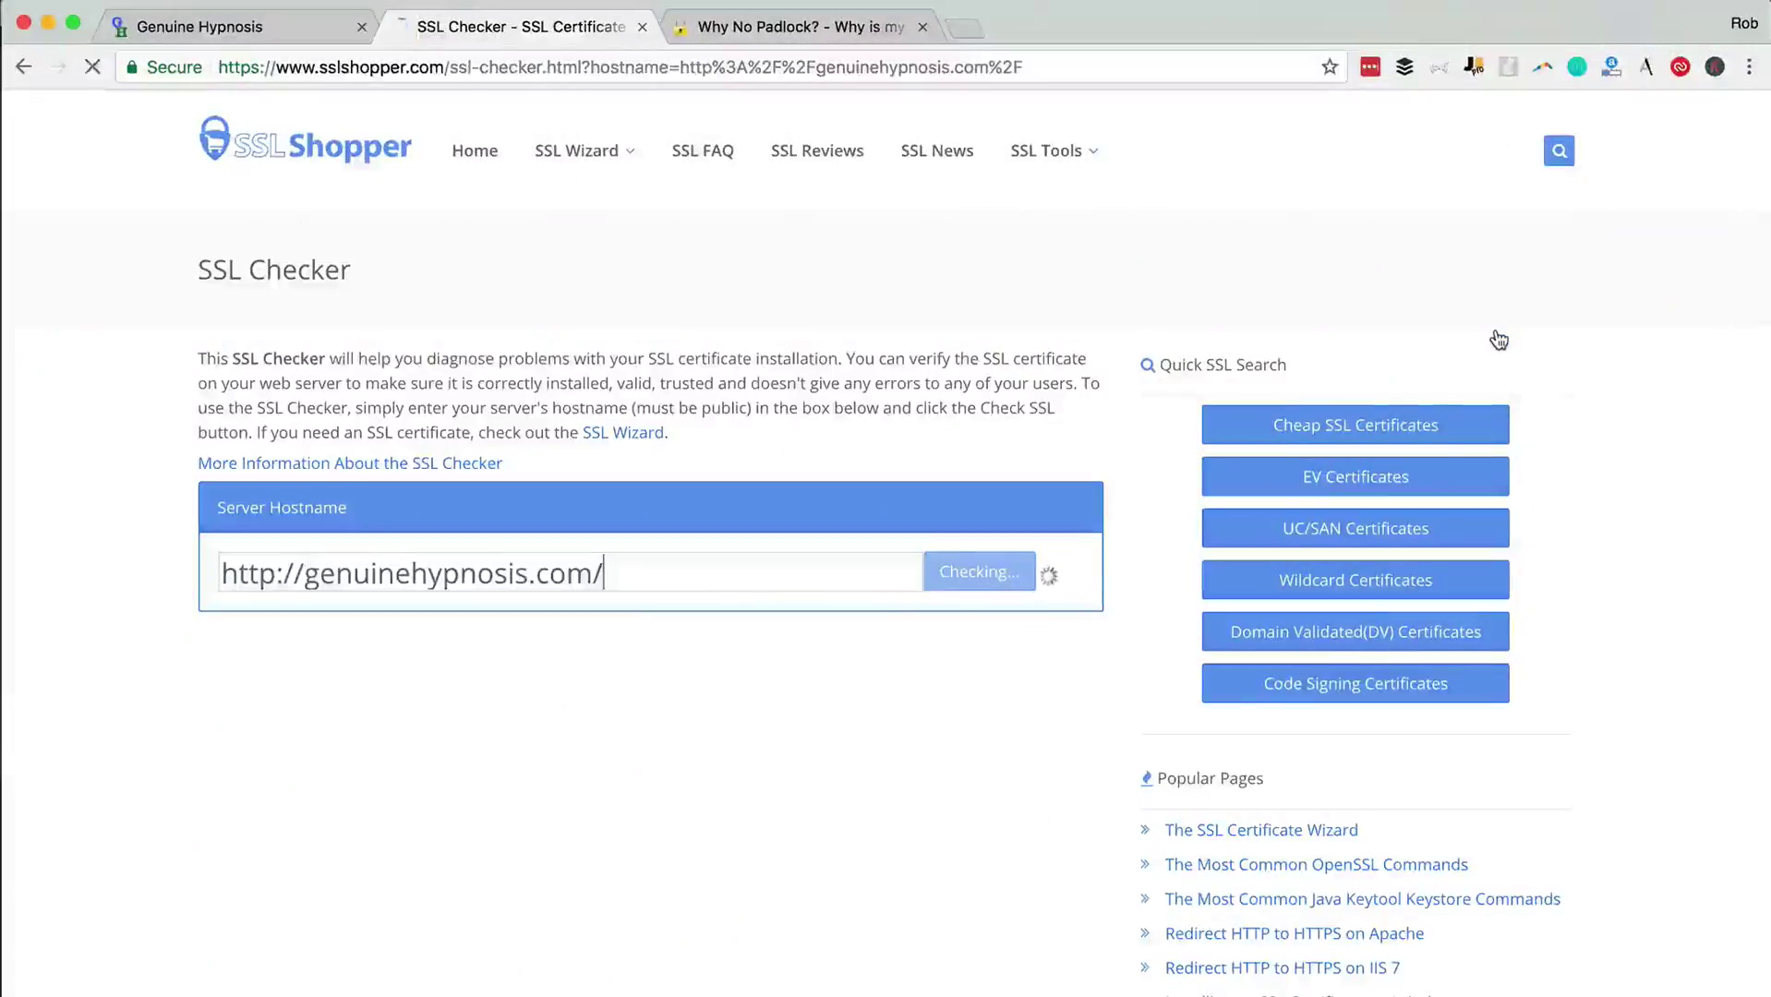
scroll(66, 411, "down", 5)
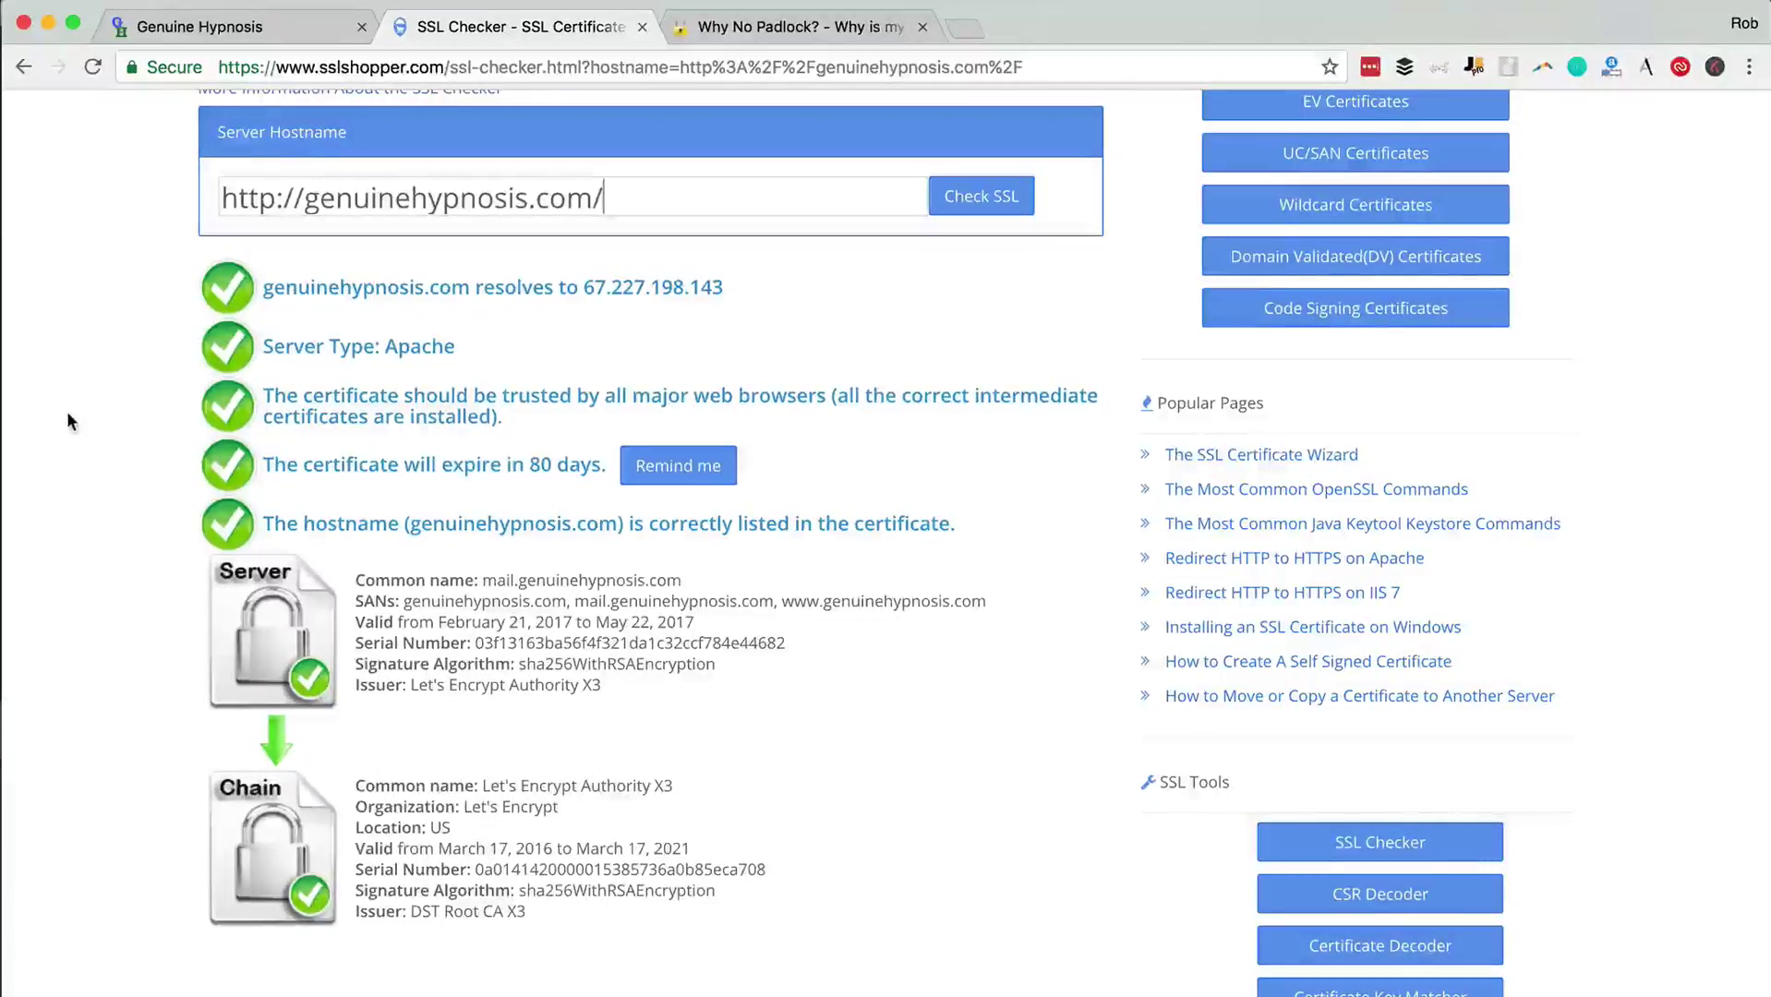
scroll(68, 416, "up", 3)
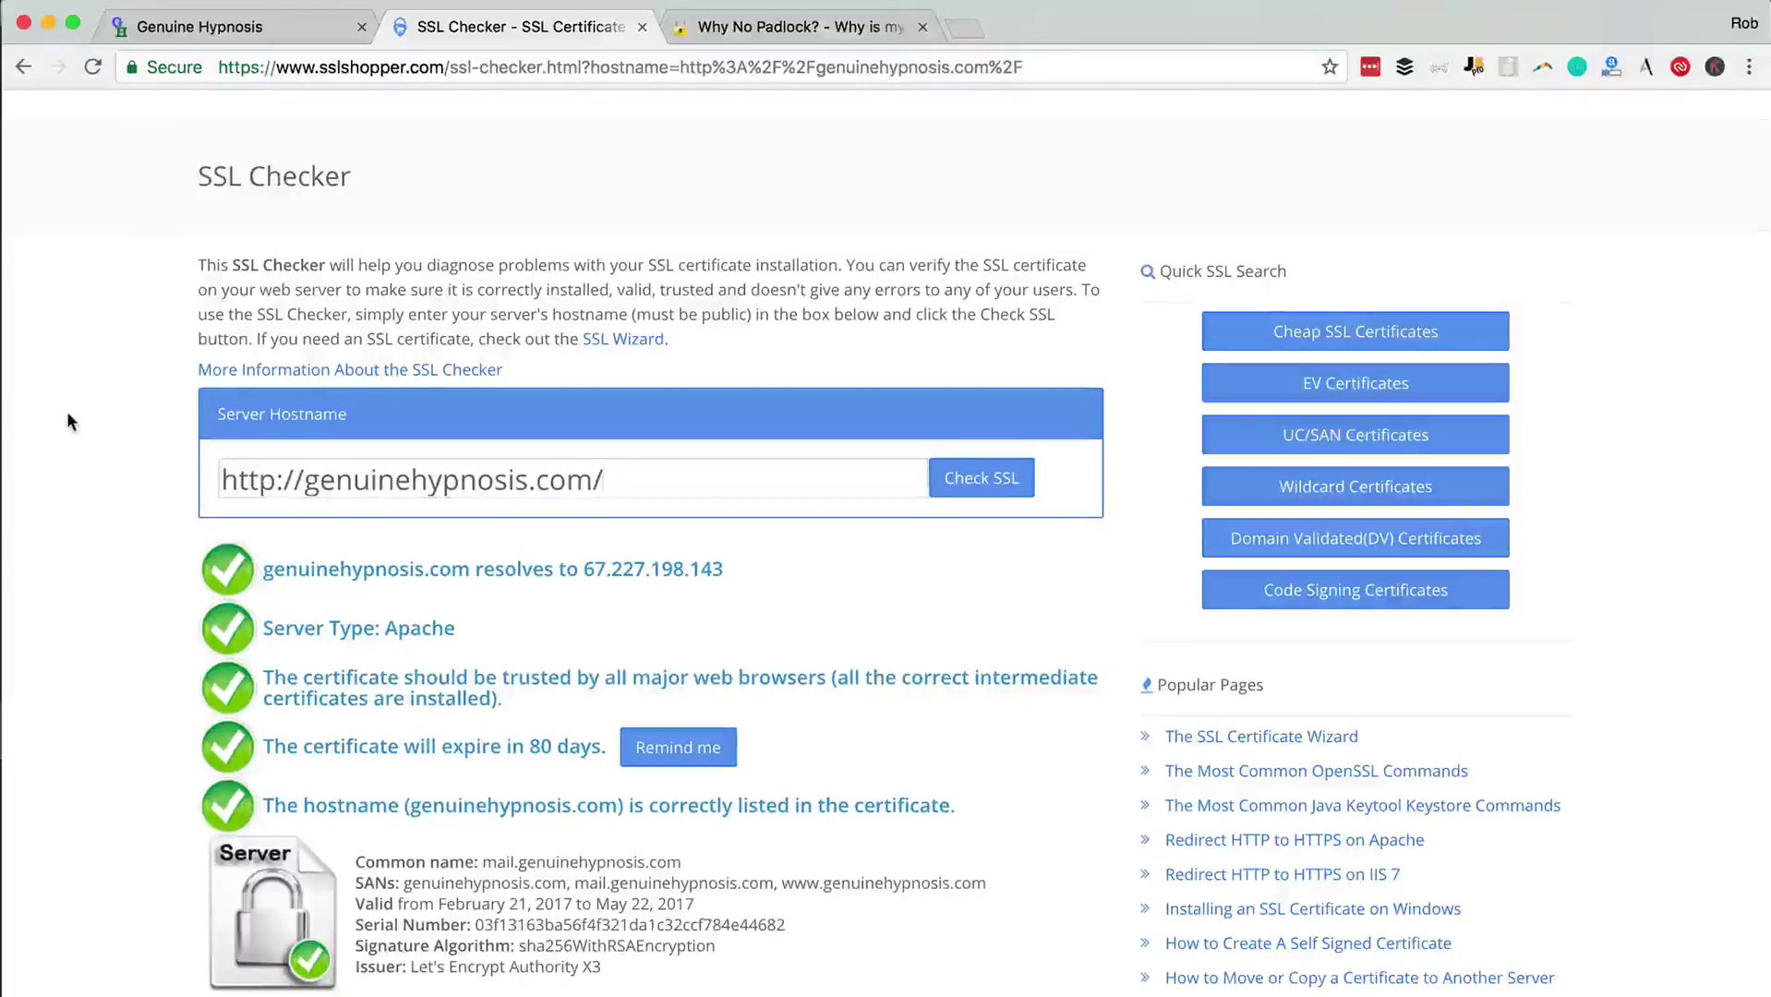
left_click(263, 31)
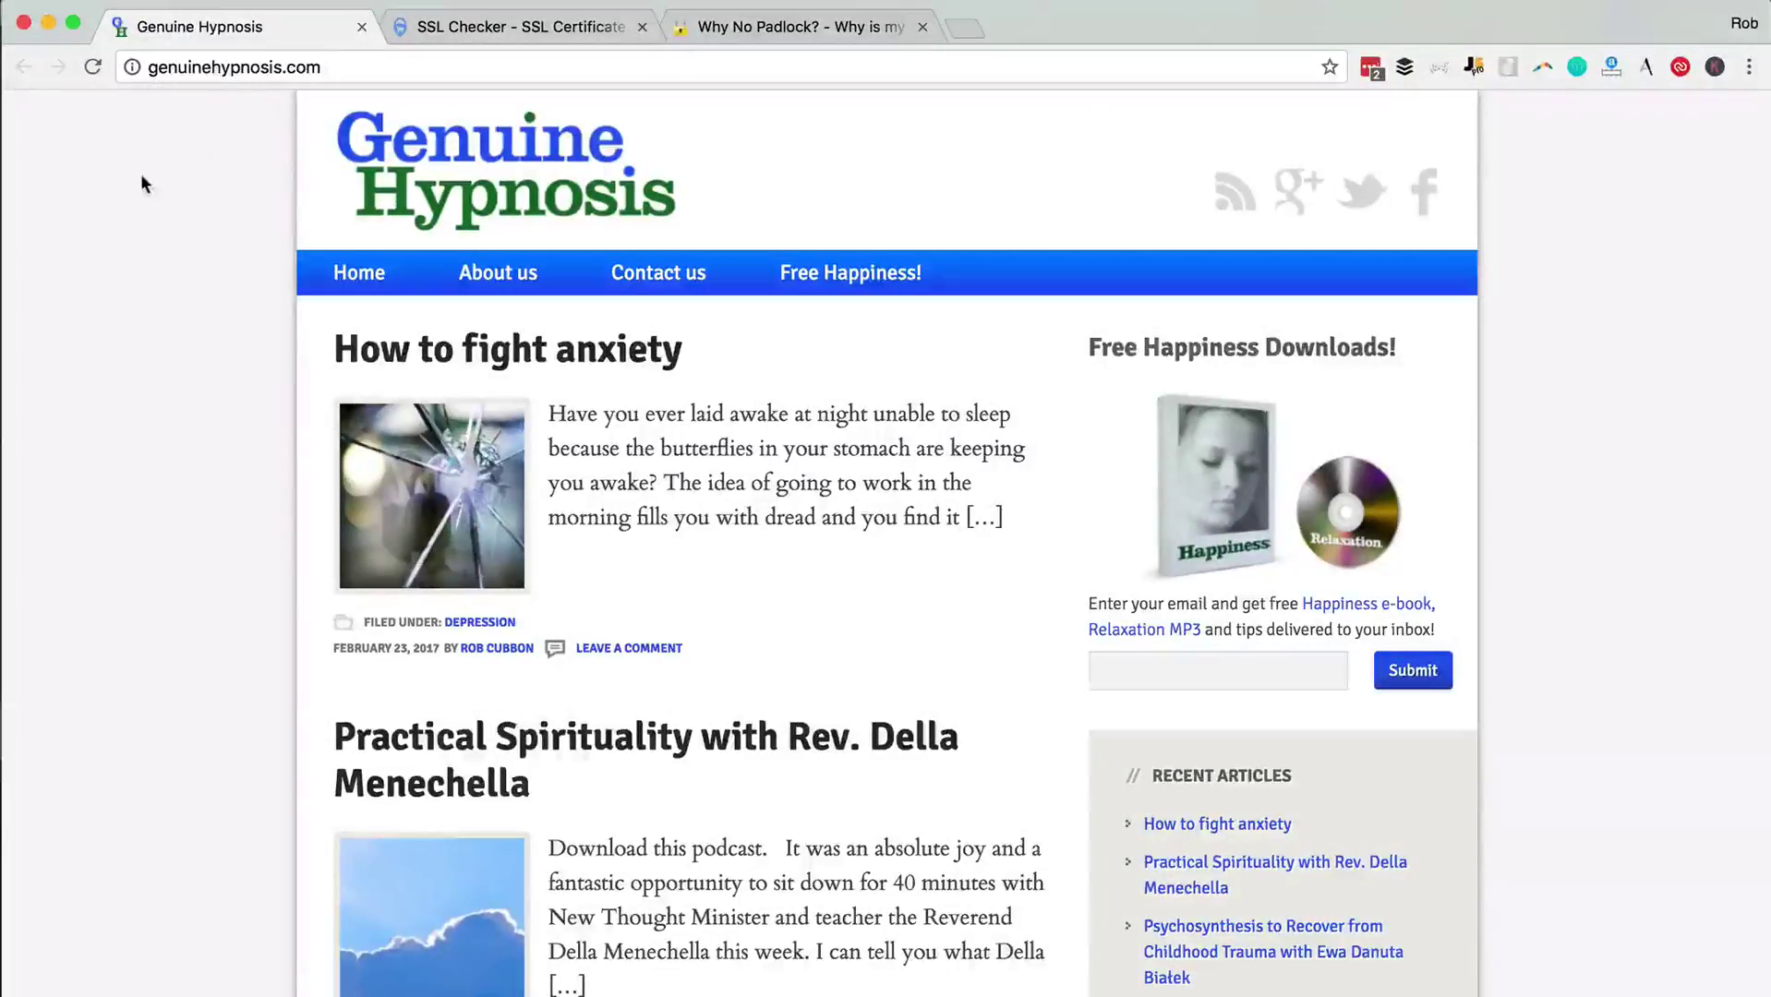
left_click(757, 30)
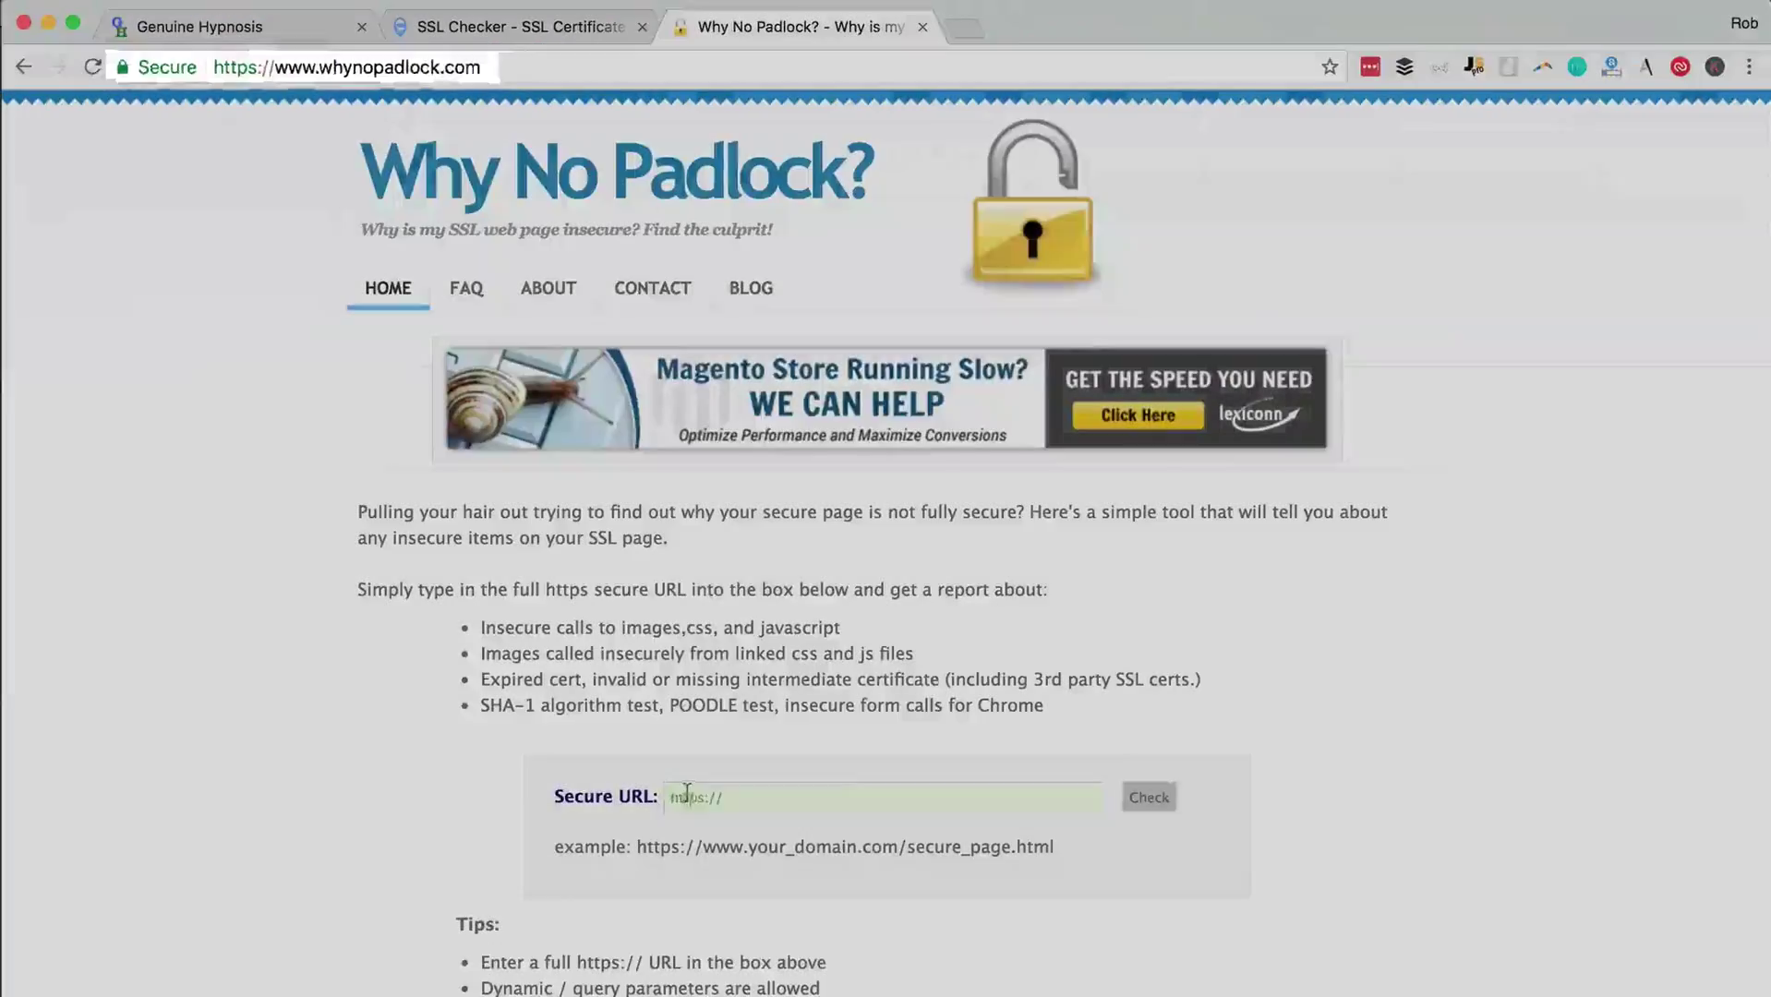
left_click(1015, 806)
type("https://genuinehypnosis.com/")
left_click(1232, 797)
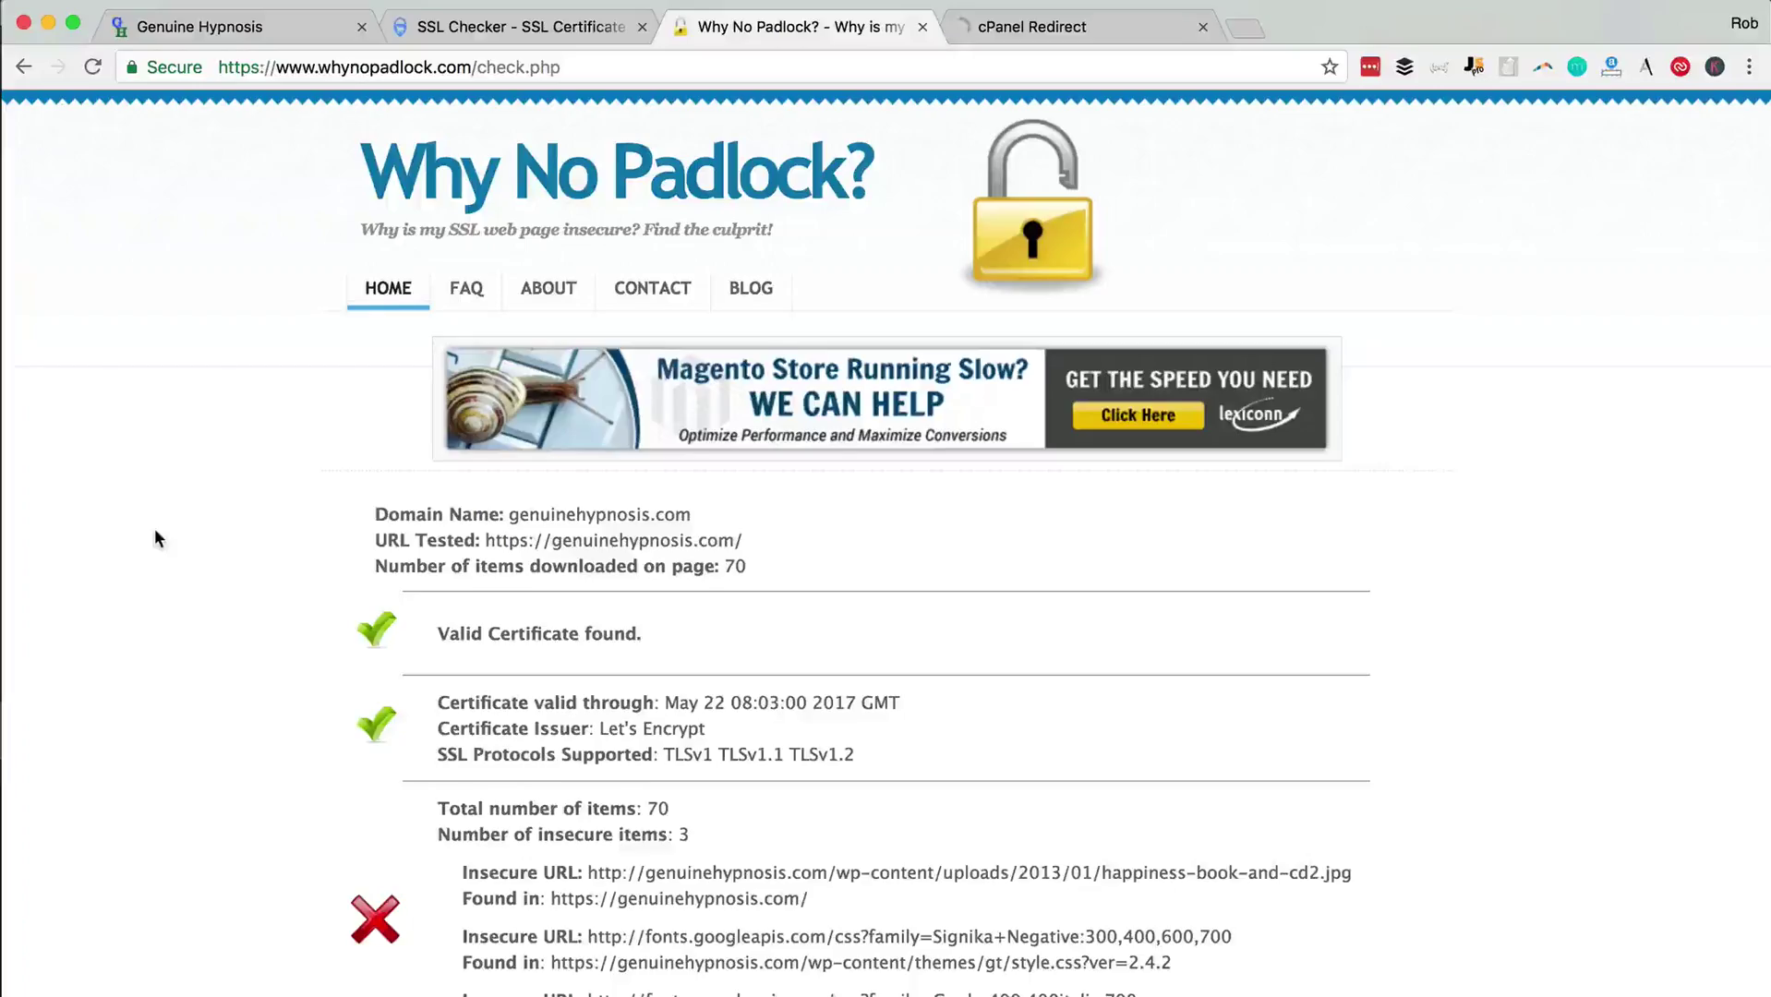
scroll(153, 538, "down", 6)
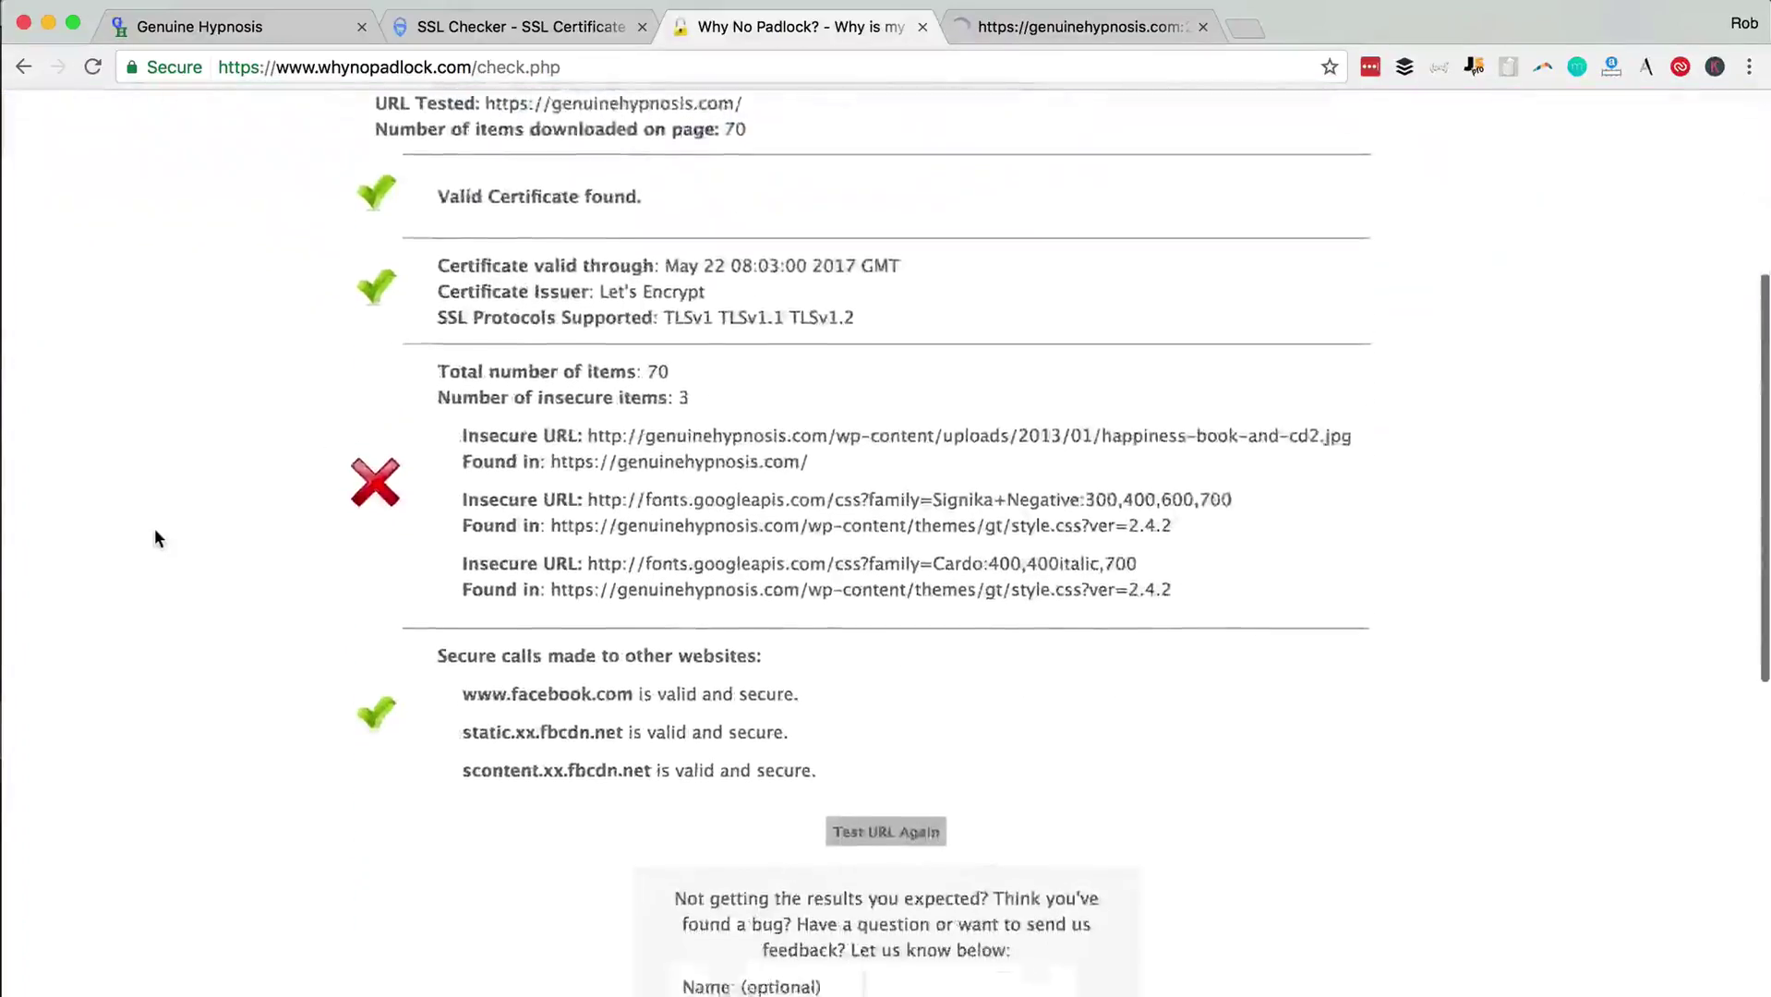
scroll(155, 533, "up", 1)
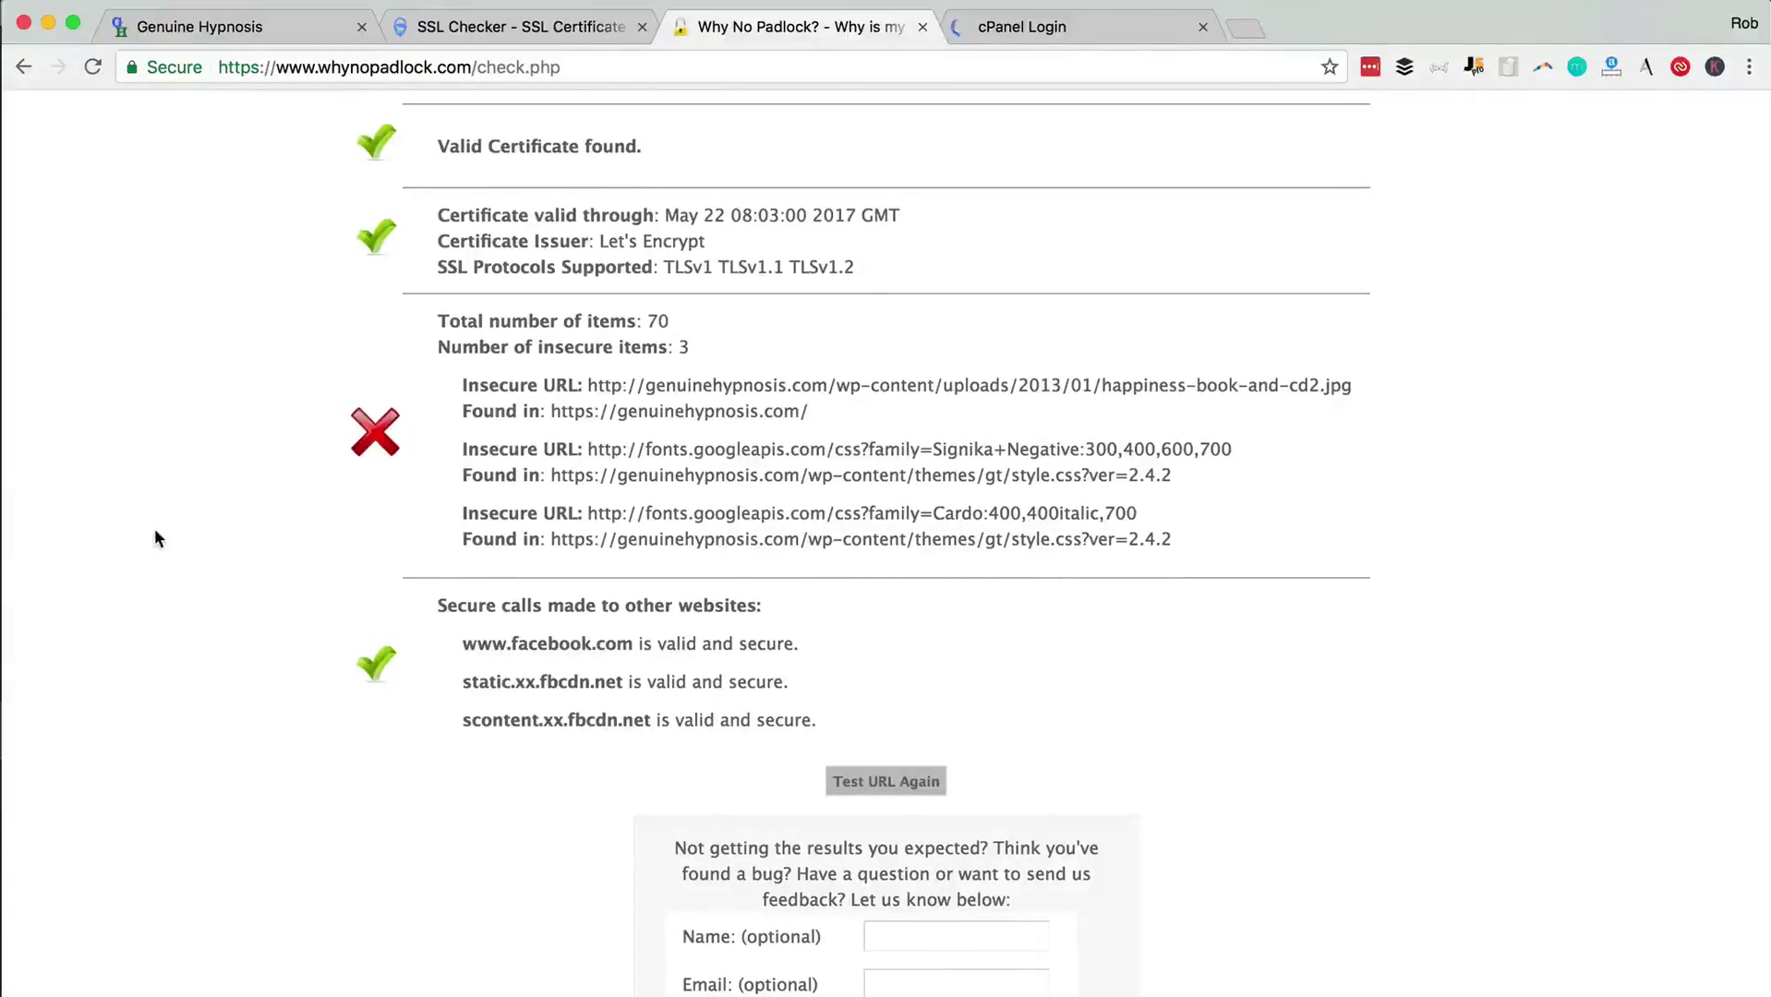
scroll(153, 529, "up", 5)
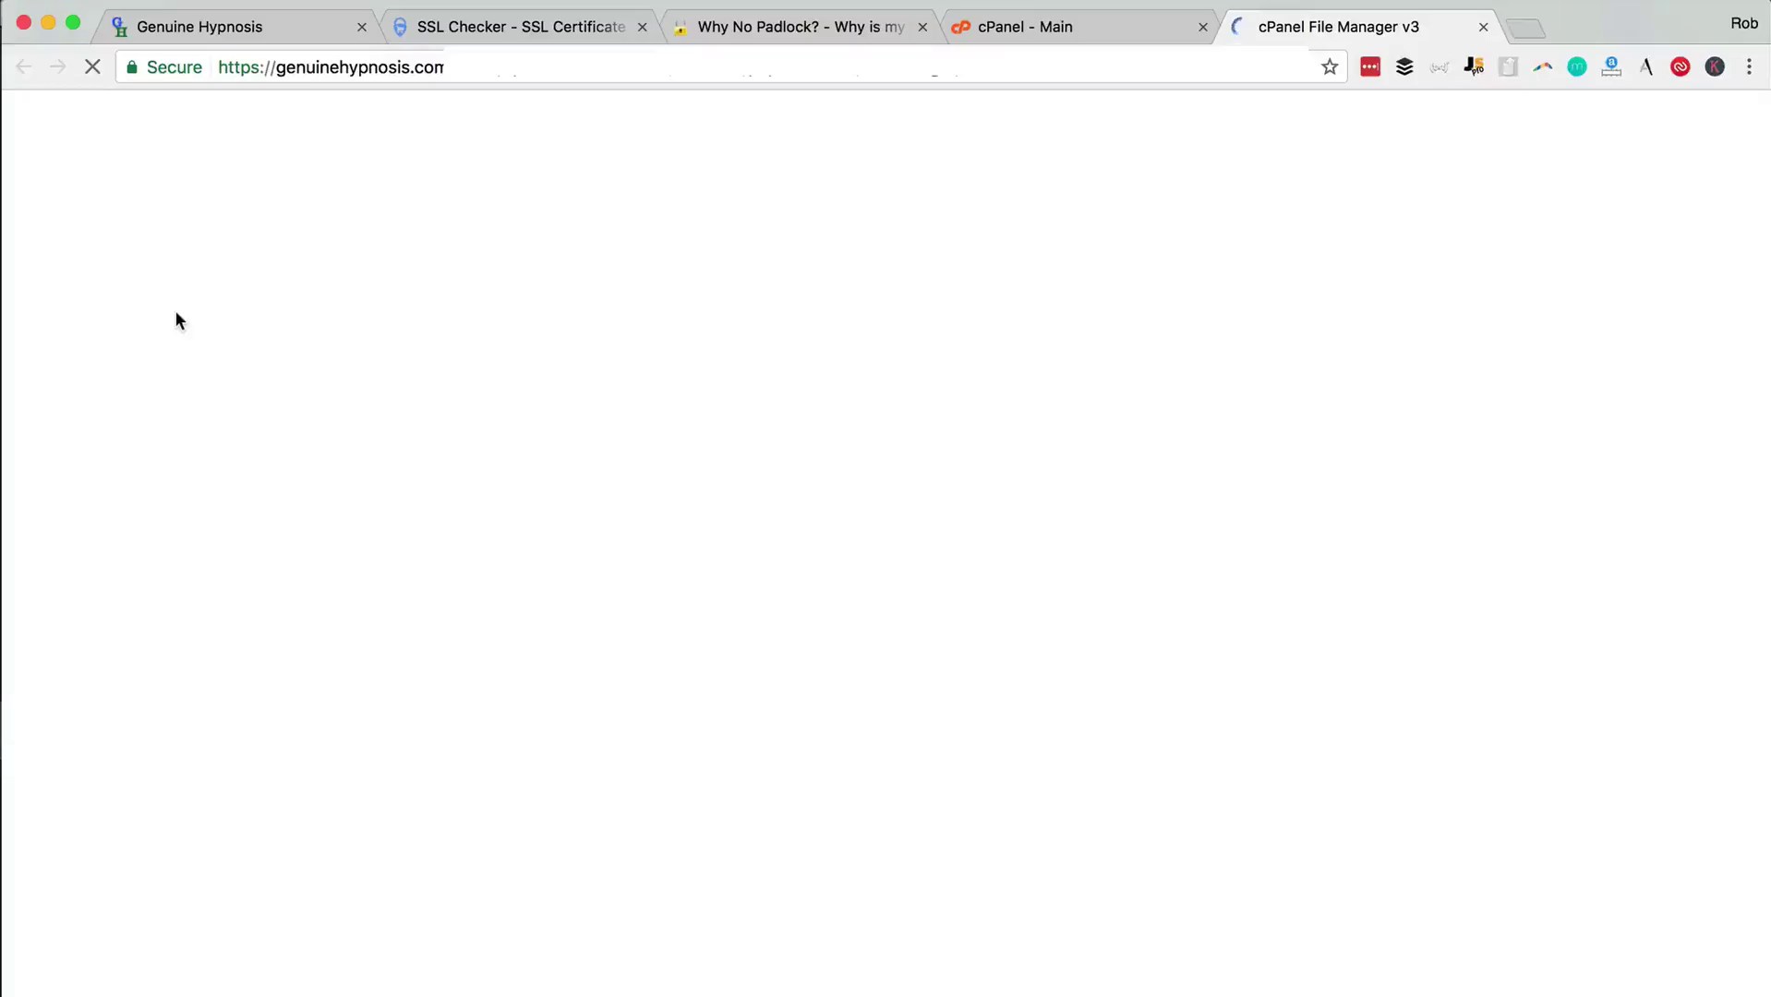
Open the public_html folder and enable Show Hidden Files in File Manager settings
left_click(652, 768)
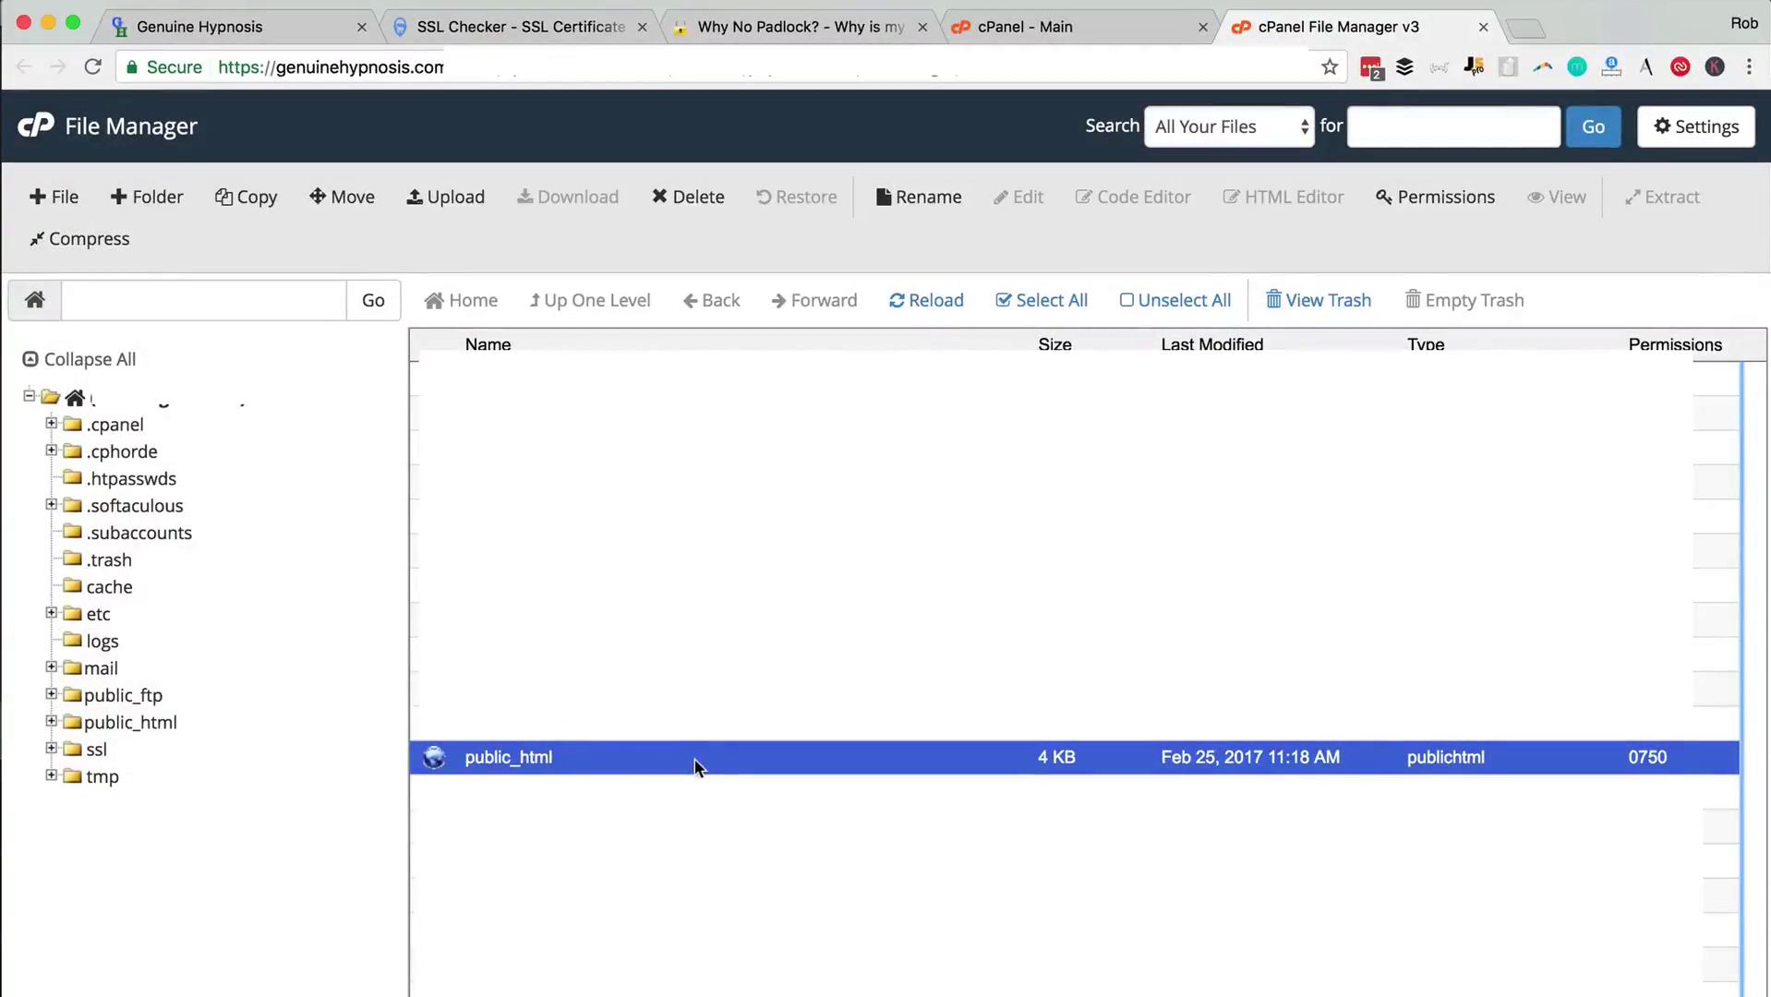
double_click(695, 766)
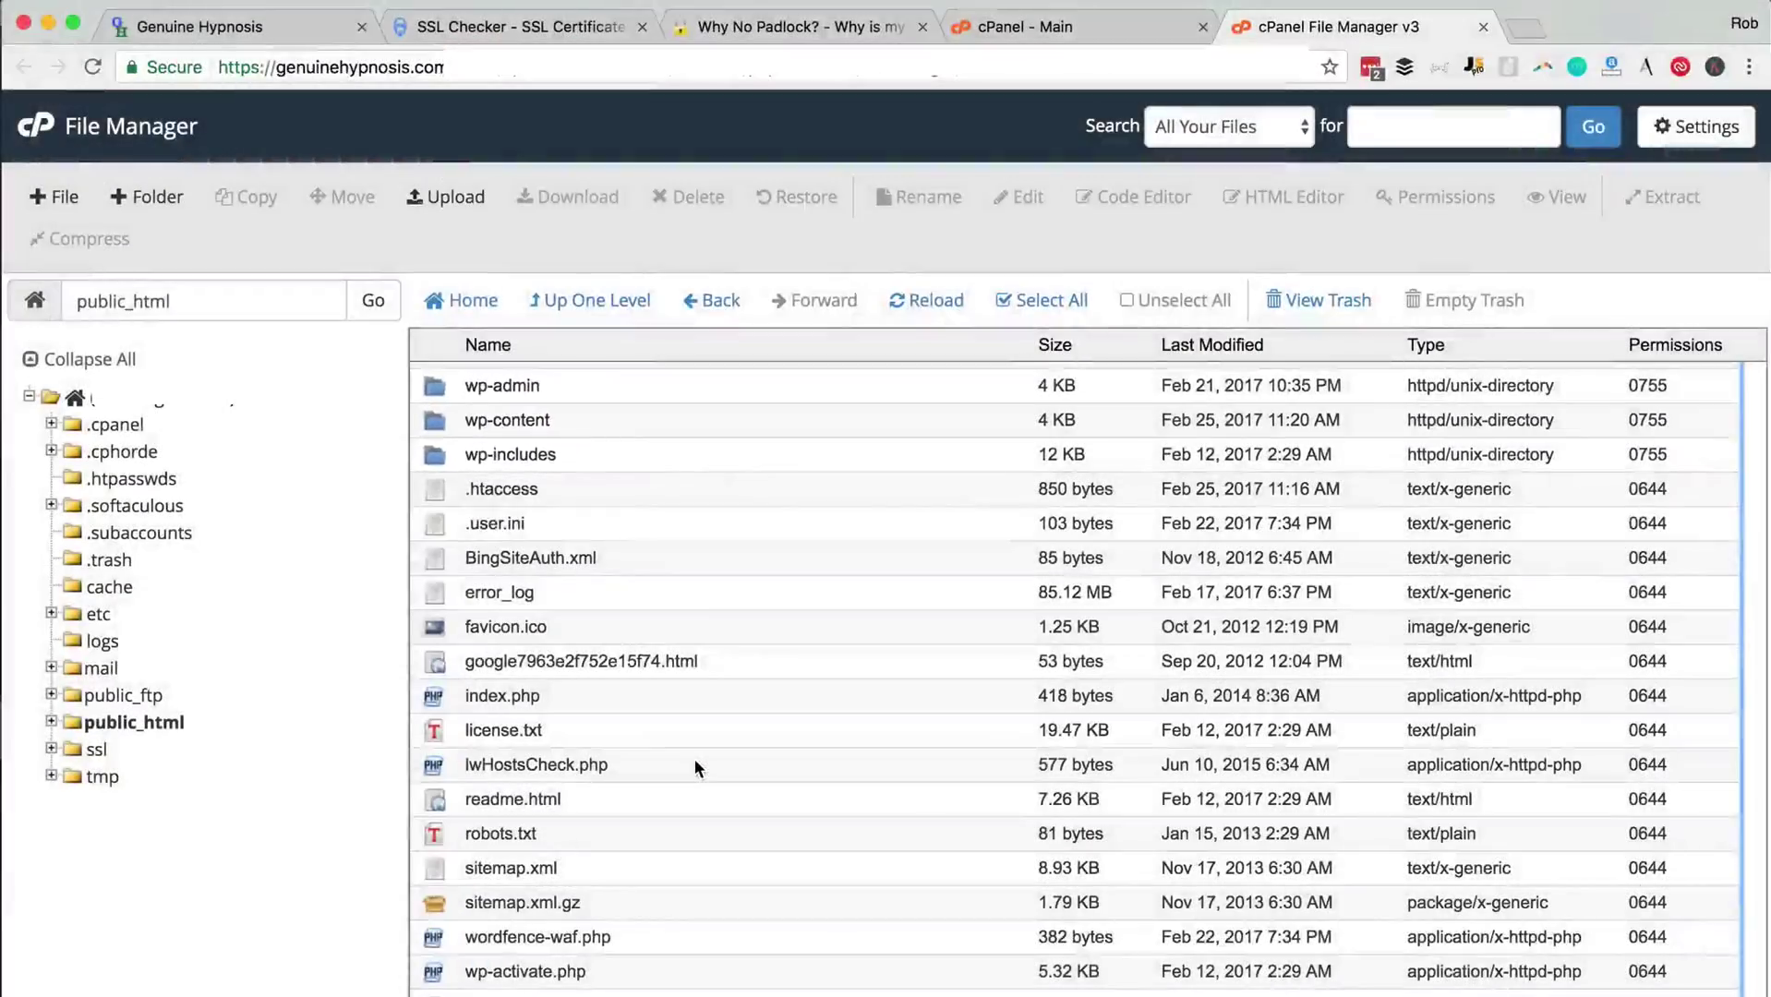
scroll(694, 760, "down", 5)
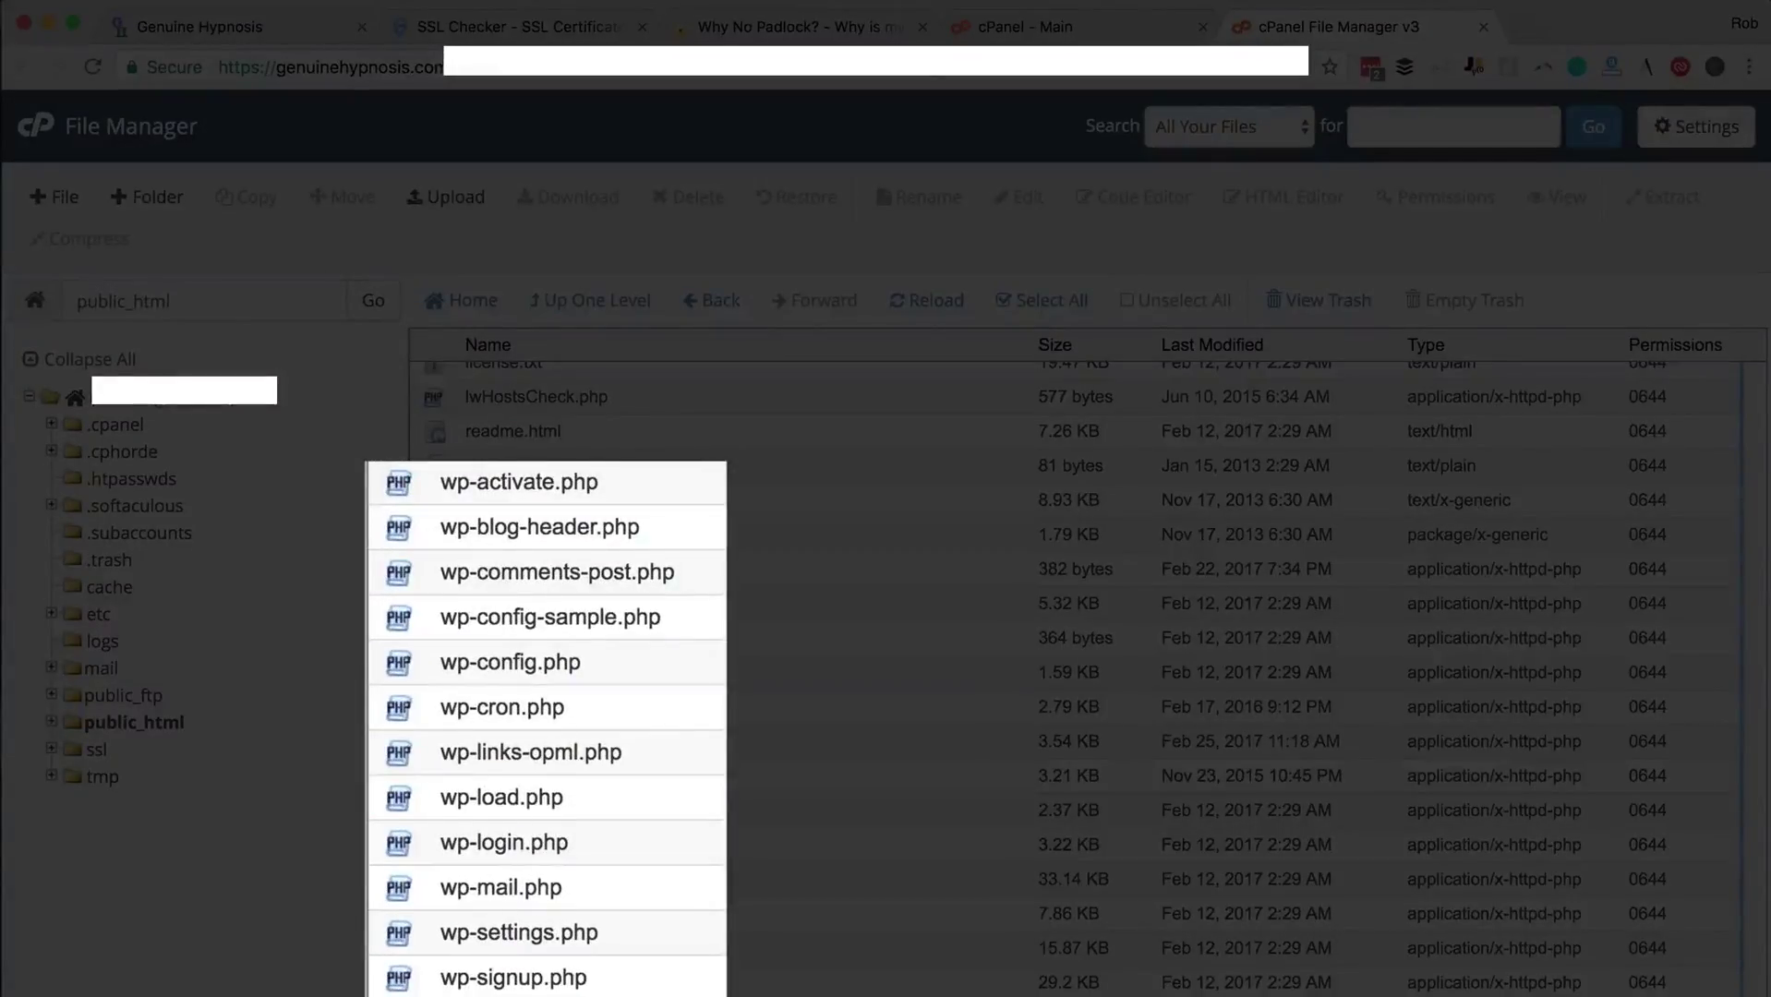
scroll(747, 498, "up", 5)
left_click(749, 483)
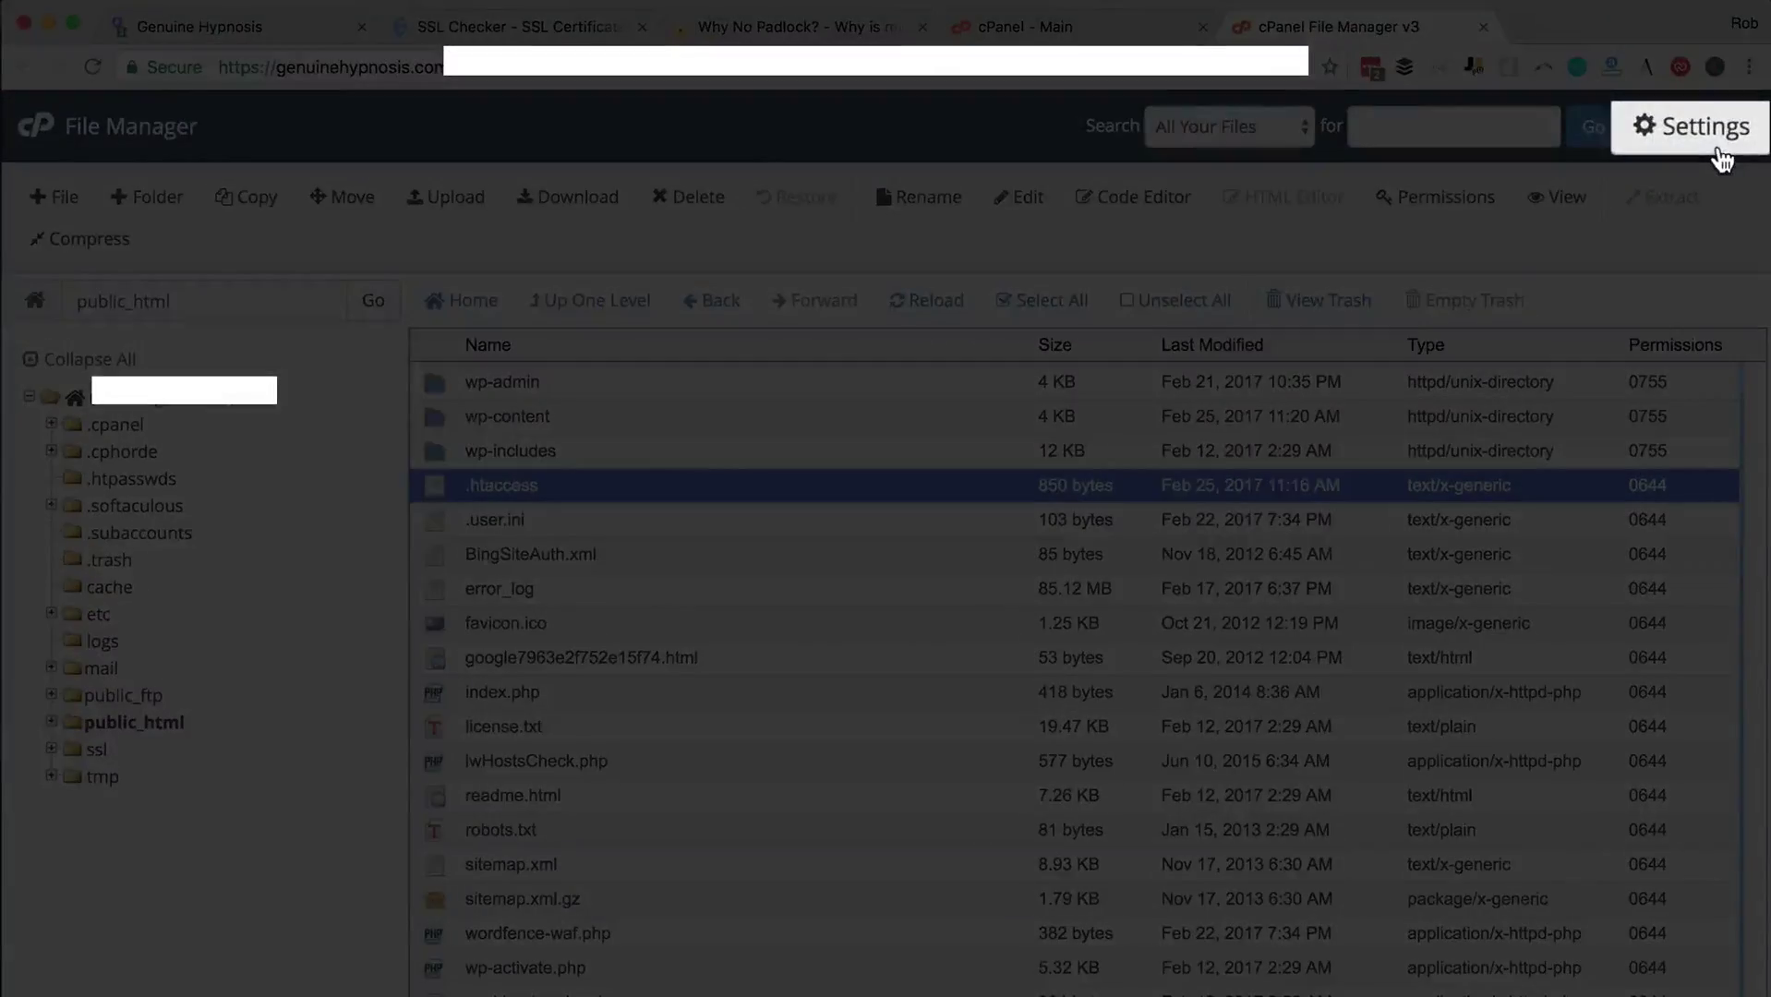
left_click(1718, 138)
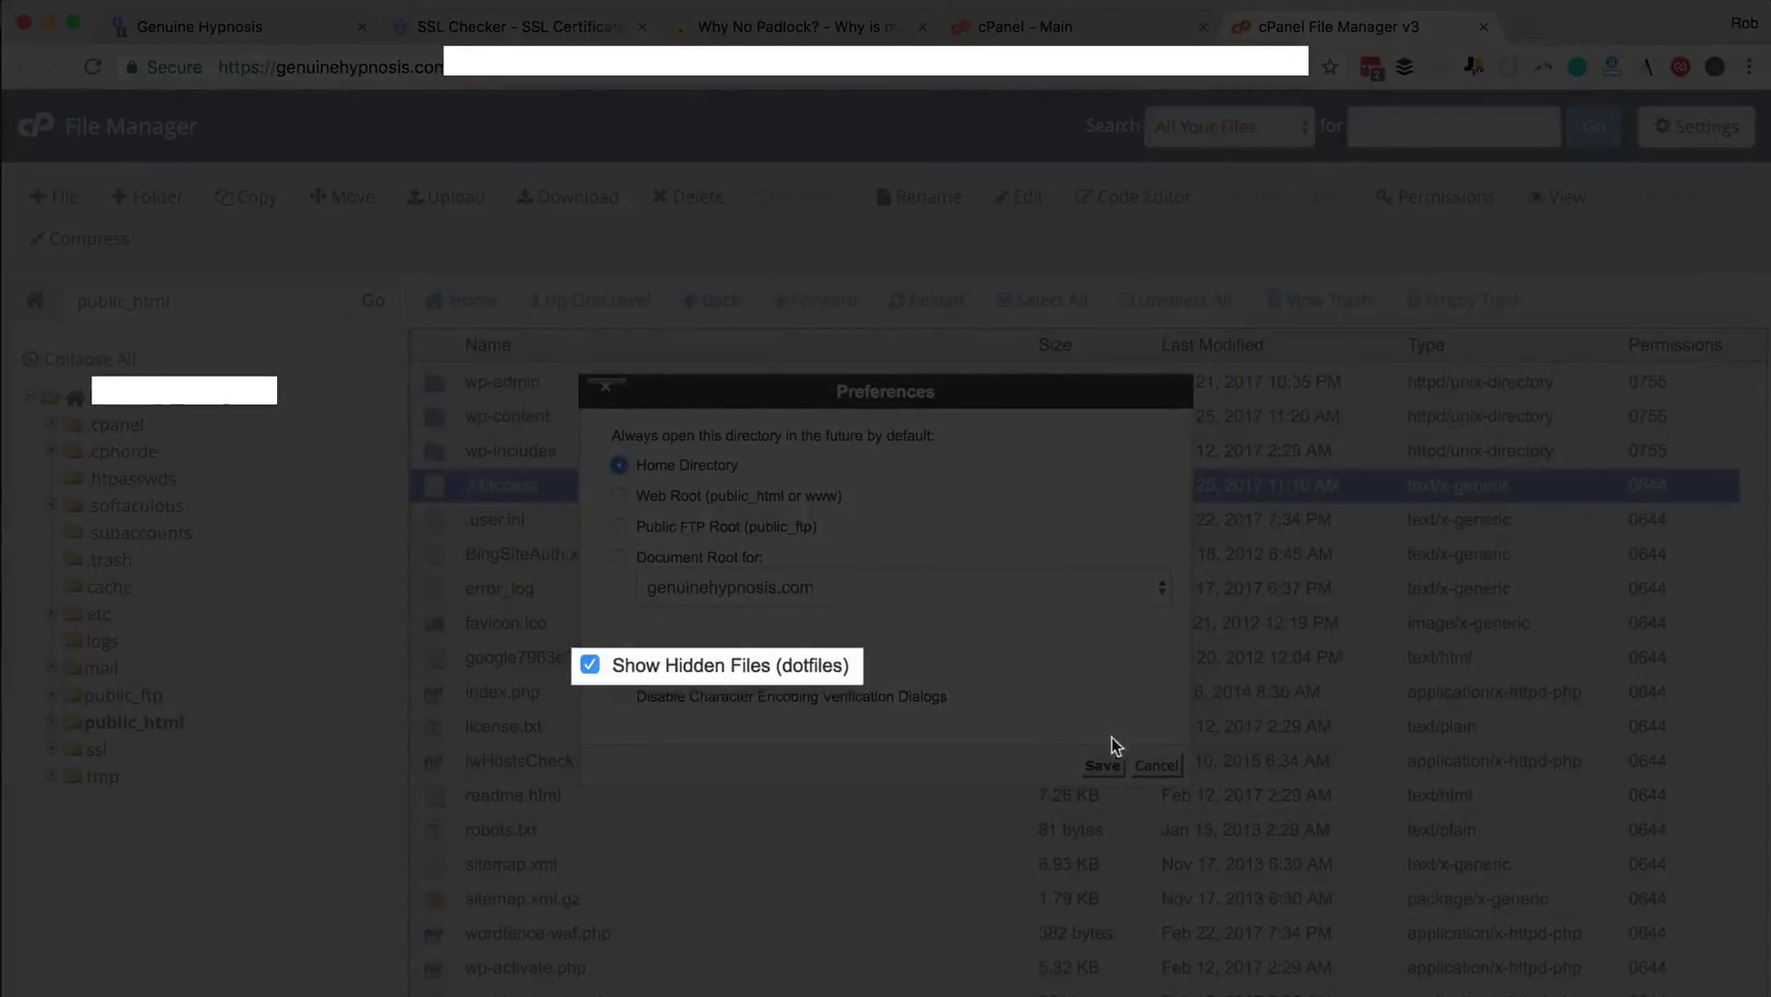
left_click(1097, 765)
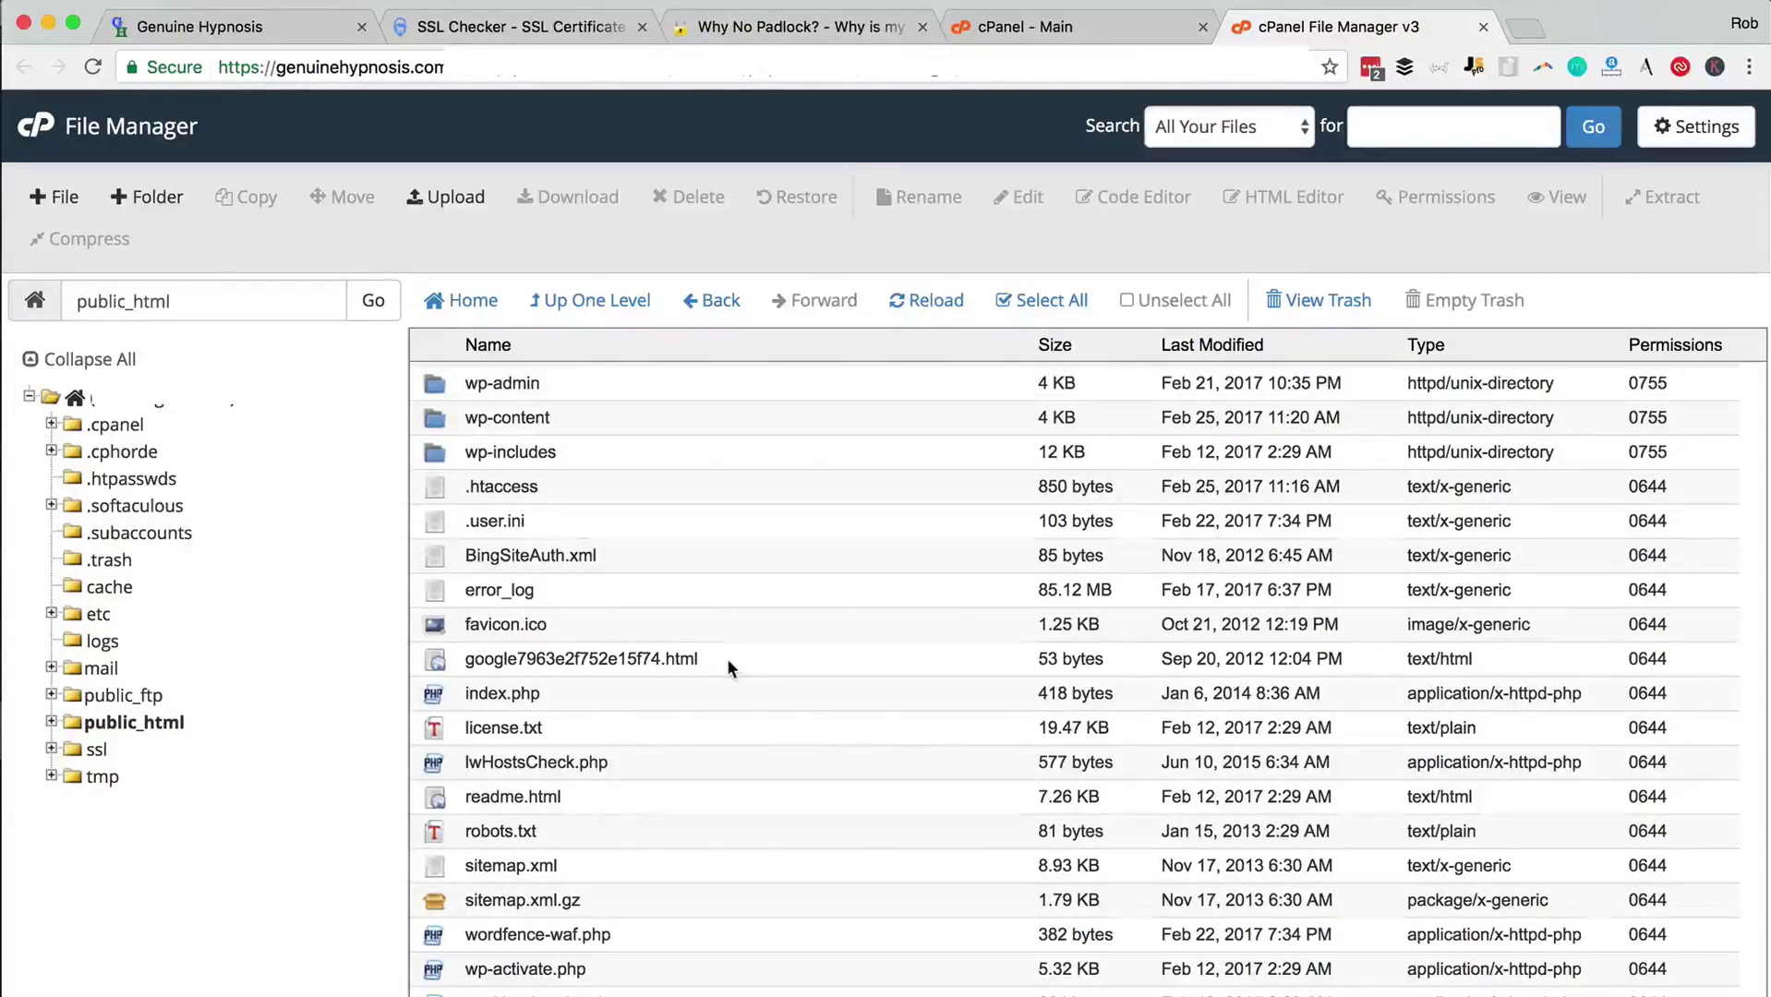
Open .htaccess in the File Manager text editor
left_click(747, 486)
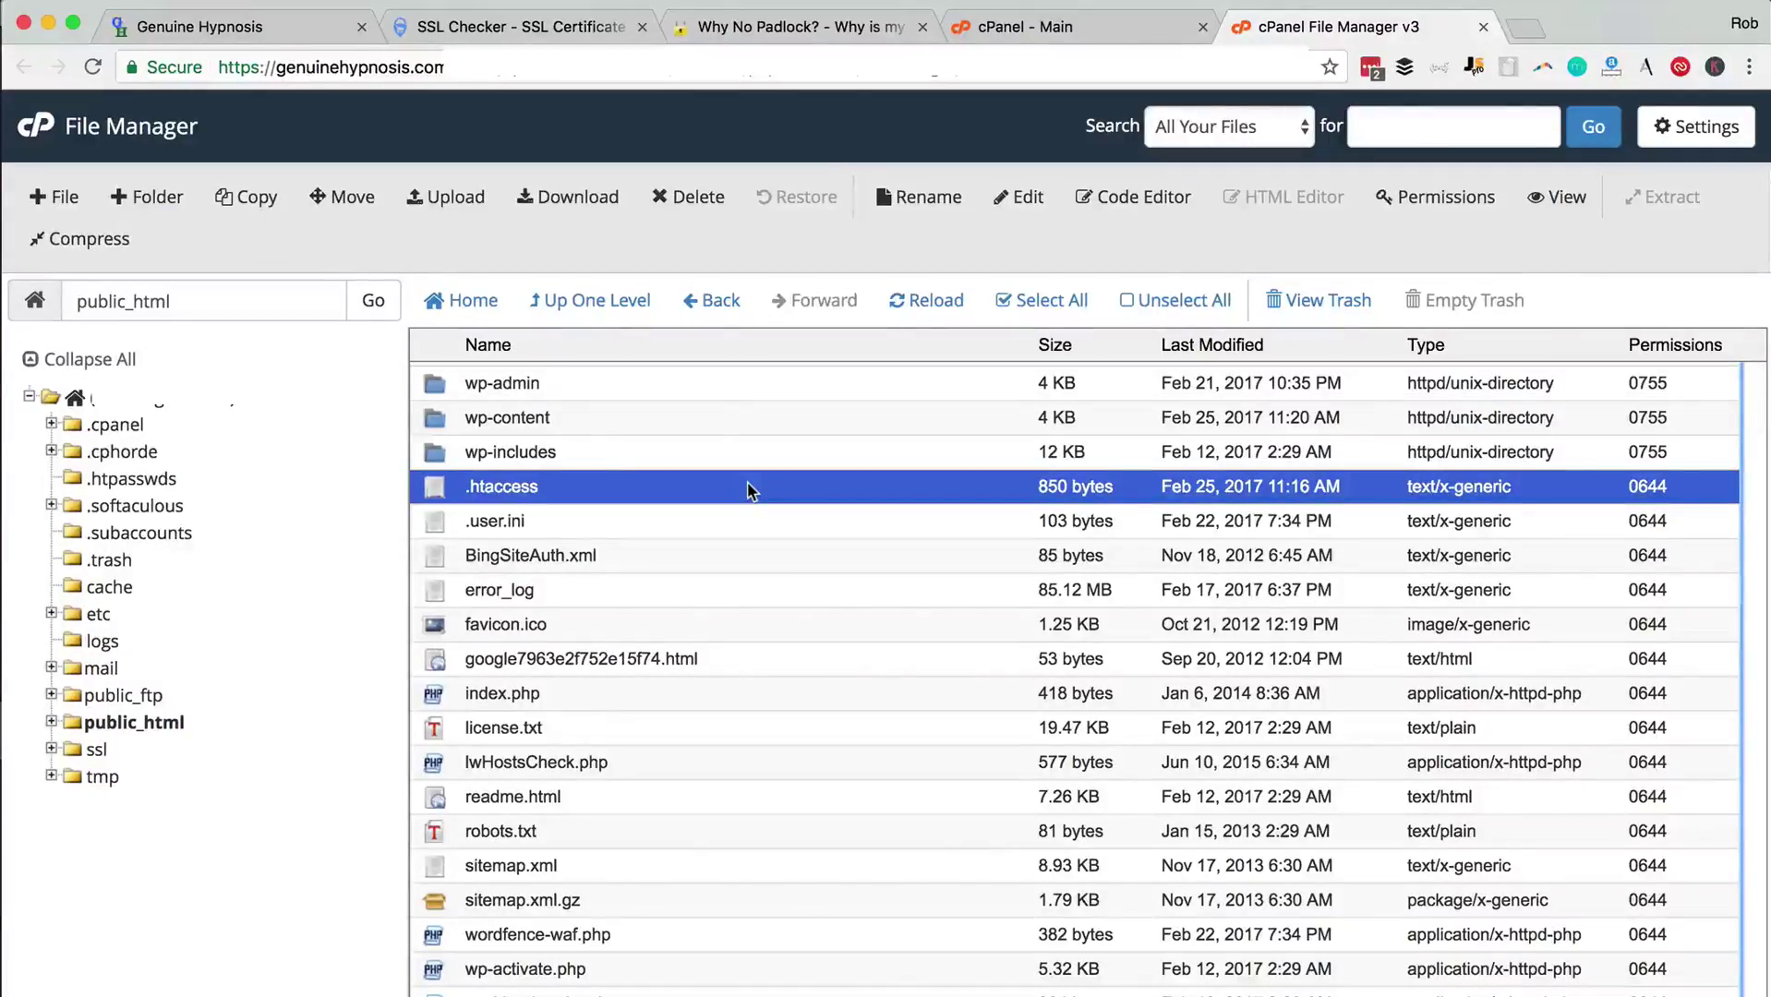
left_click(1020, 197)
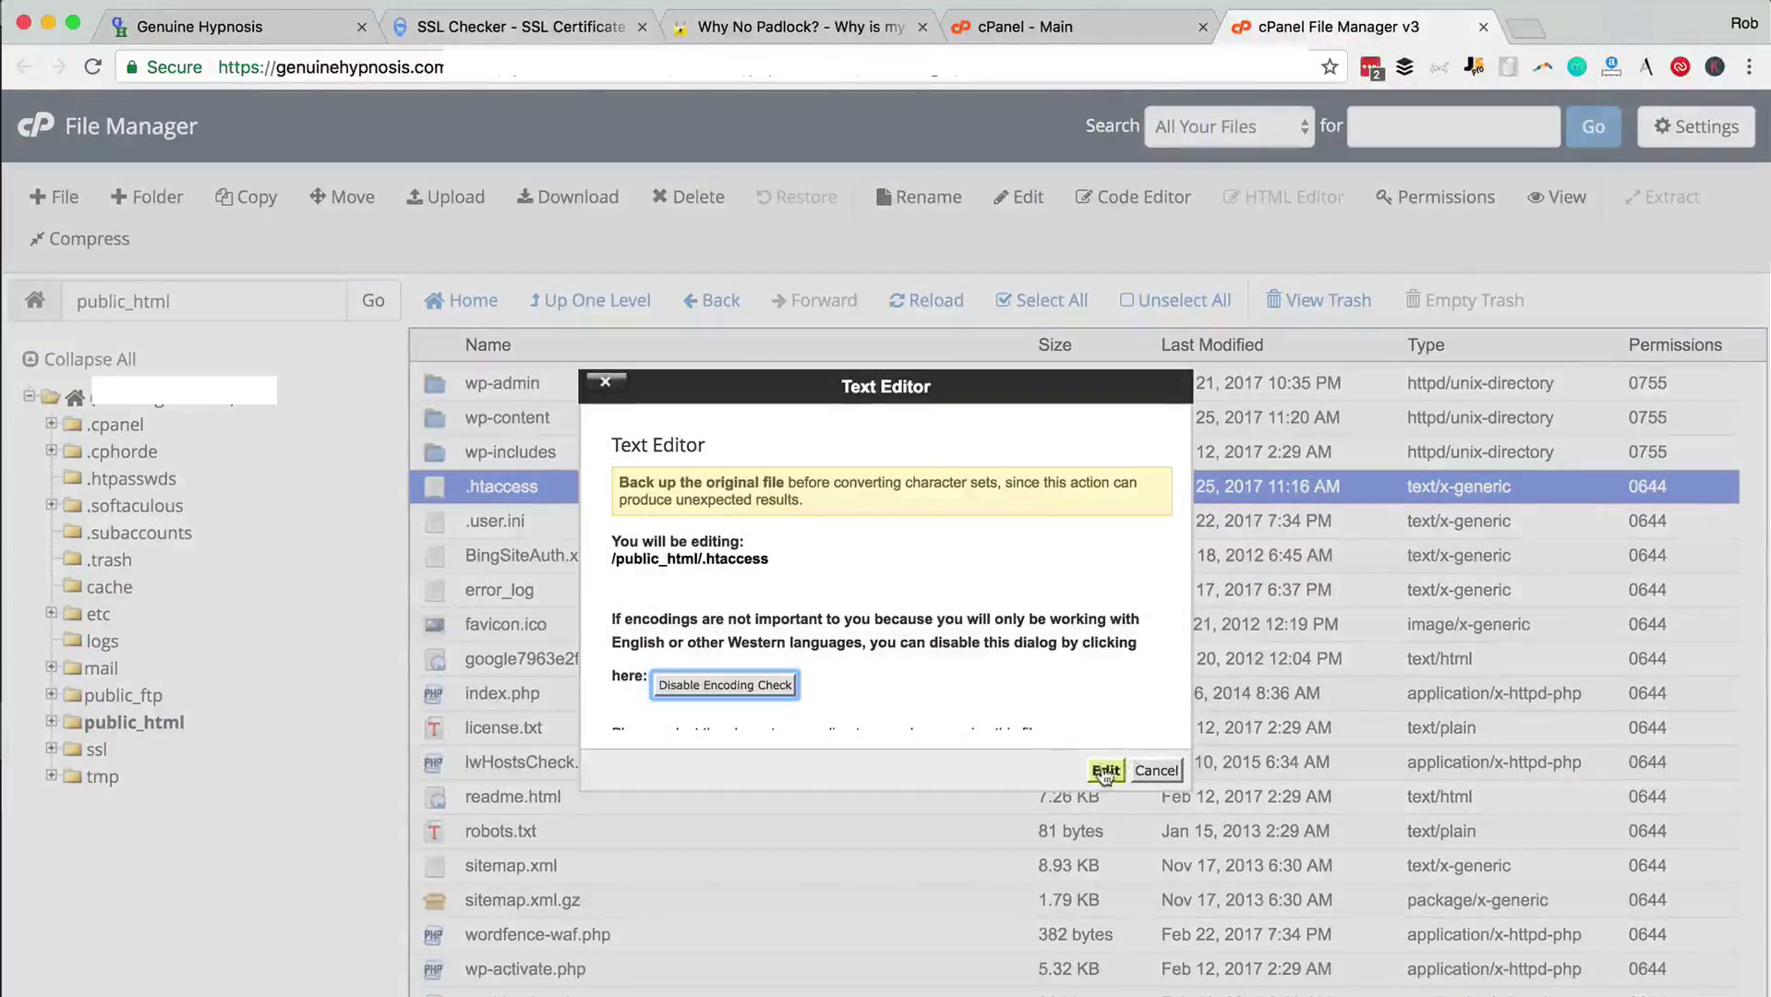
left_click(1109, 770)
Search Google for 'ssl https redirect' and open InMotion Hosting's article on forcing HTTPS via .htaccess
key("super+t")
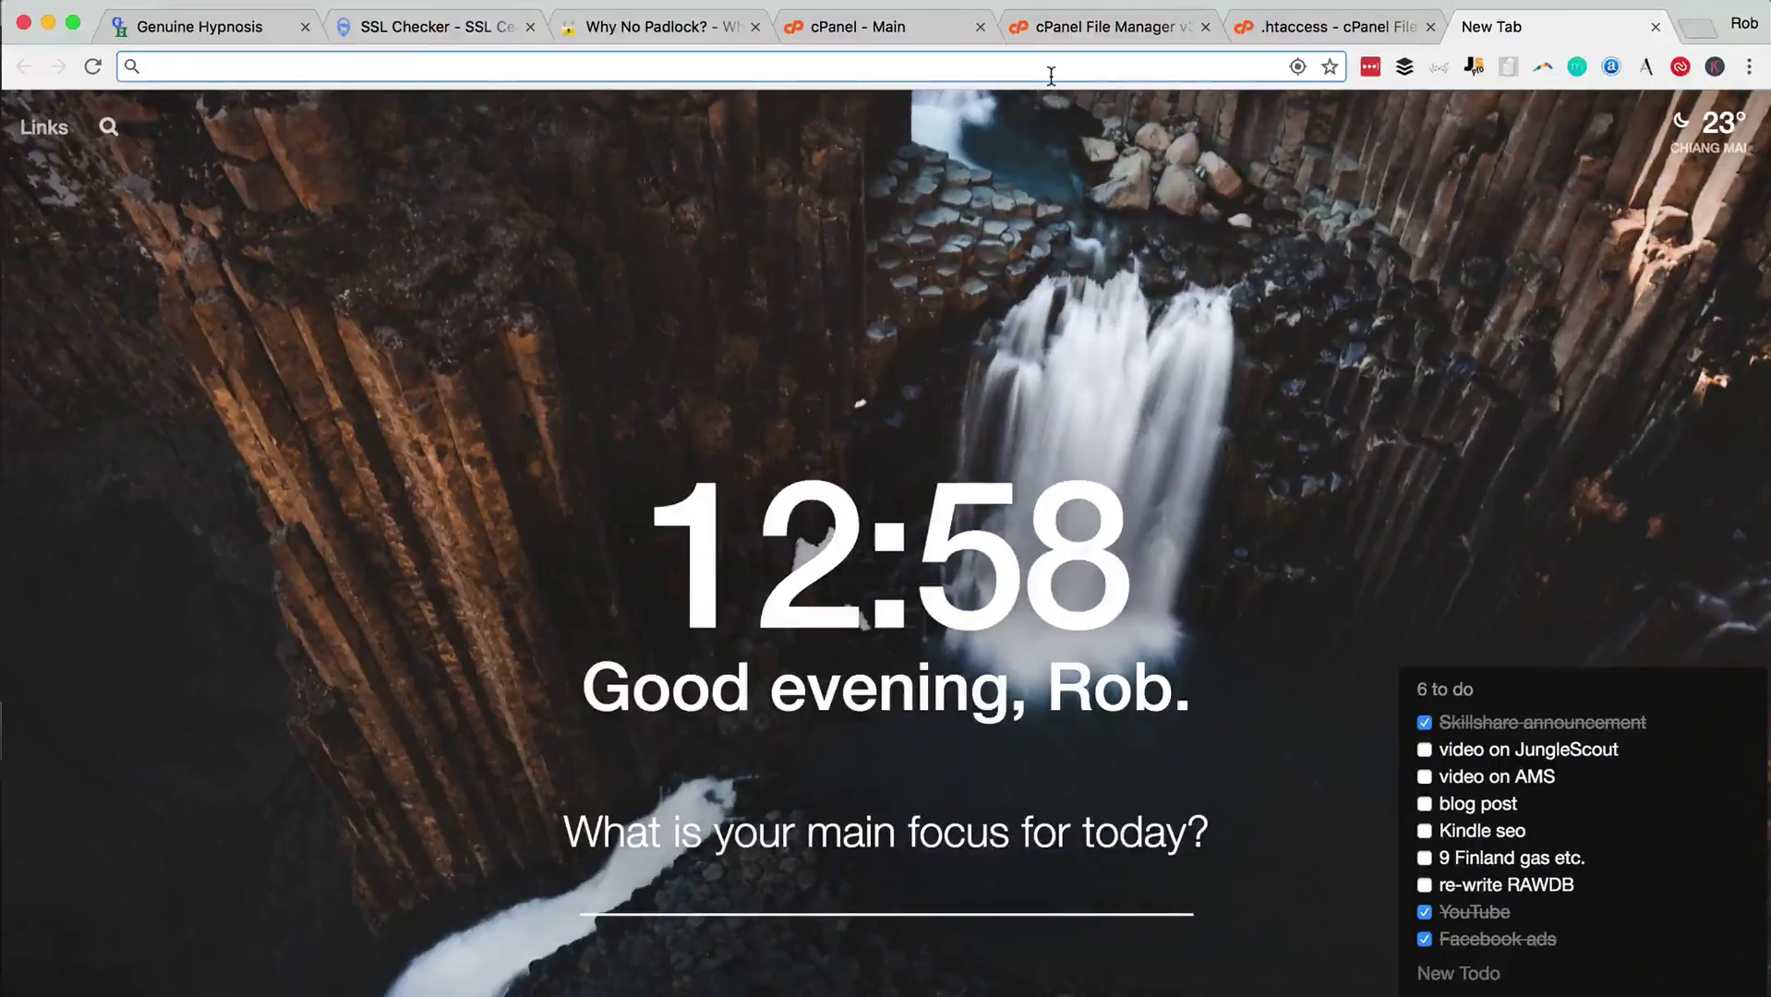
type("ssl htt")
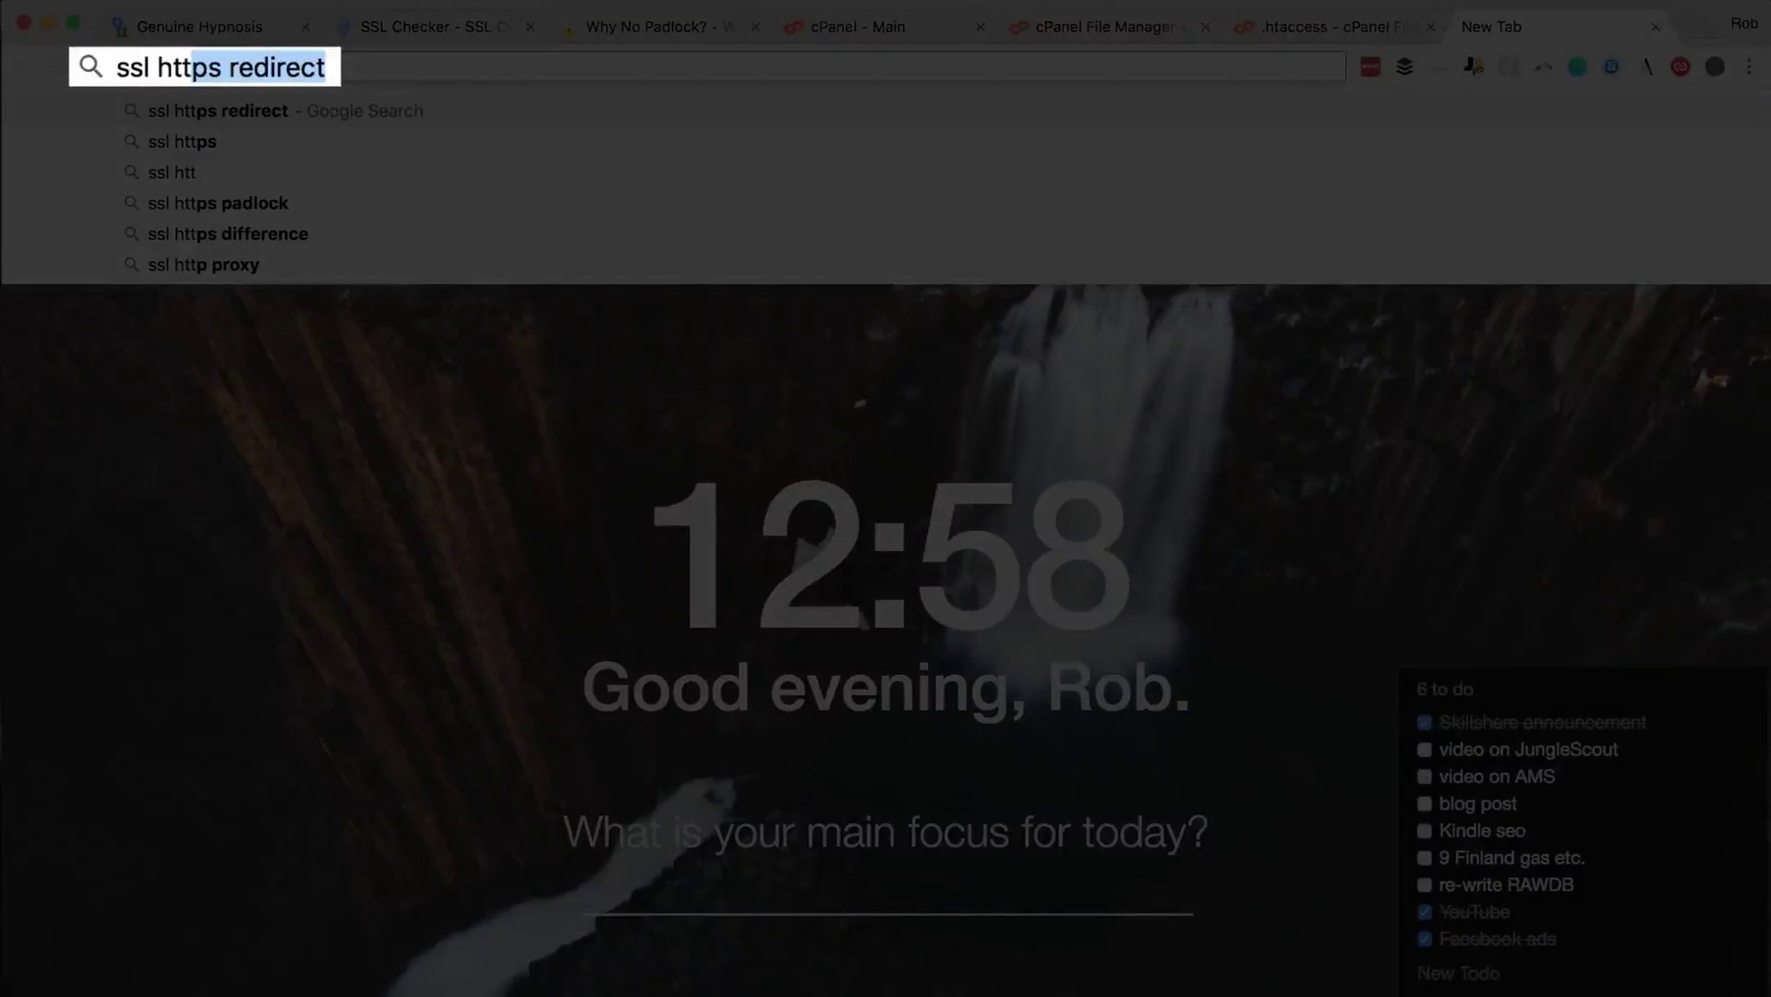
key("Return")
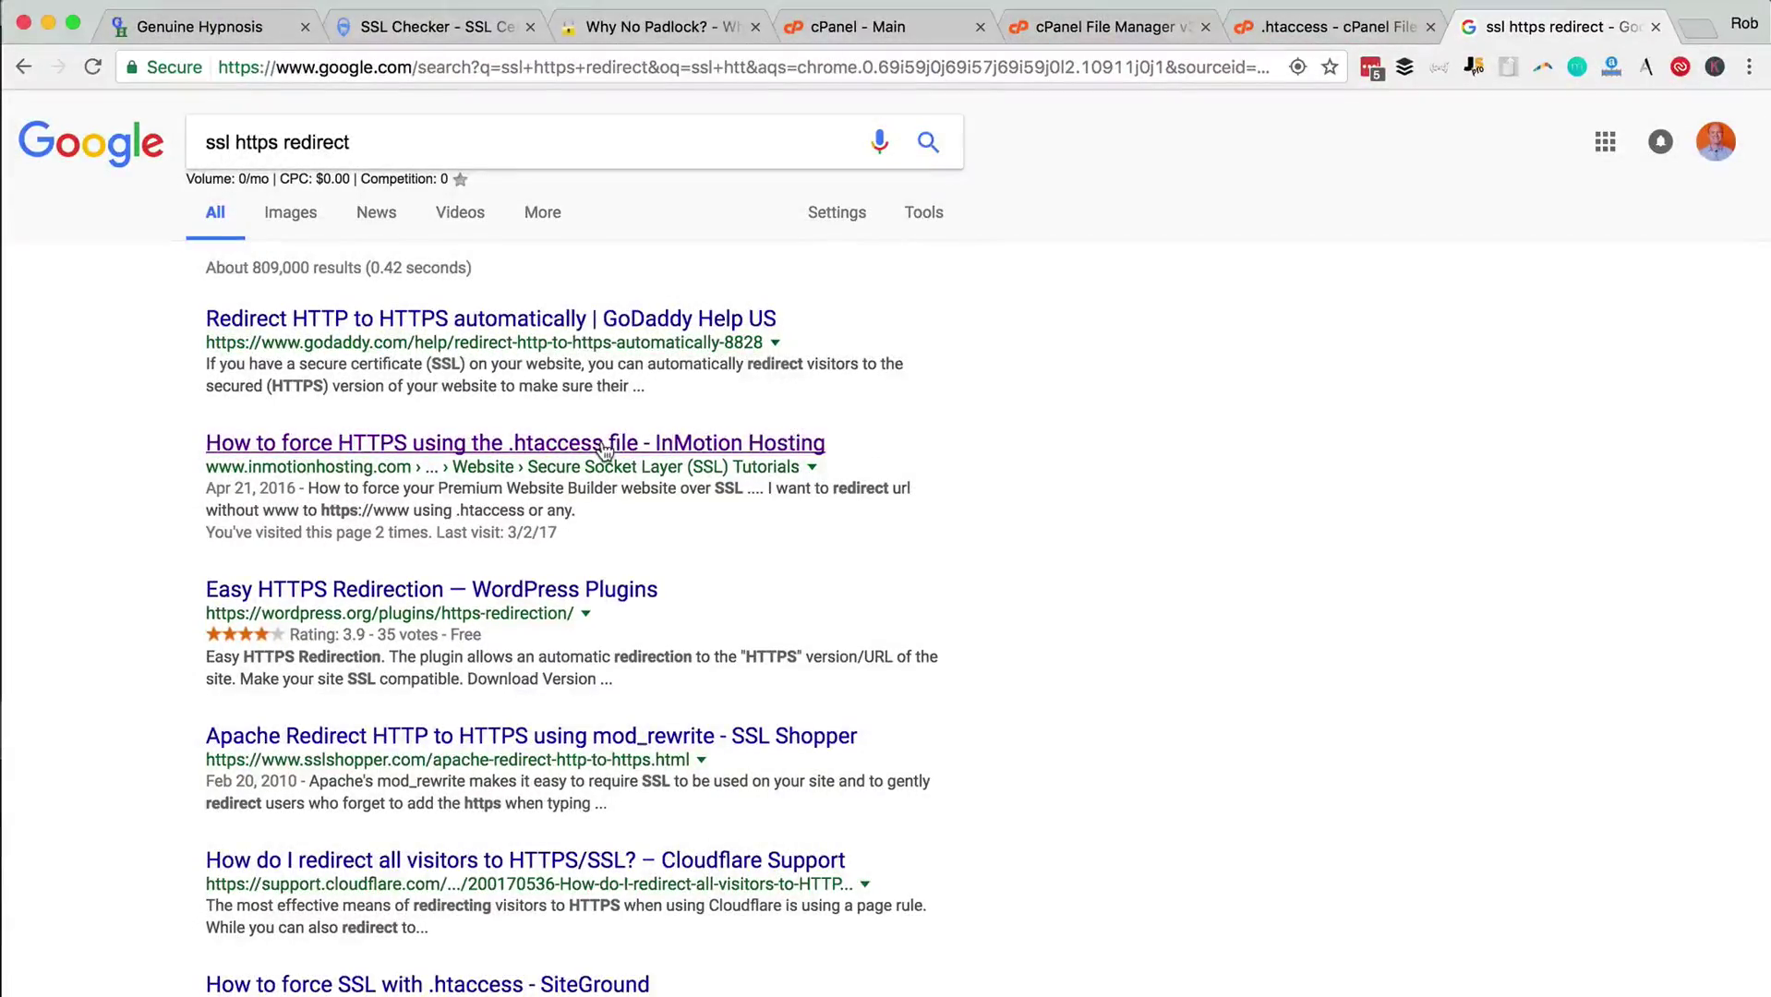
left_click(605, 444)
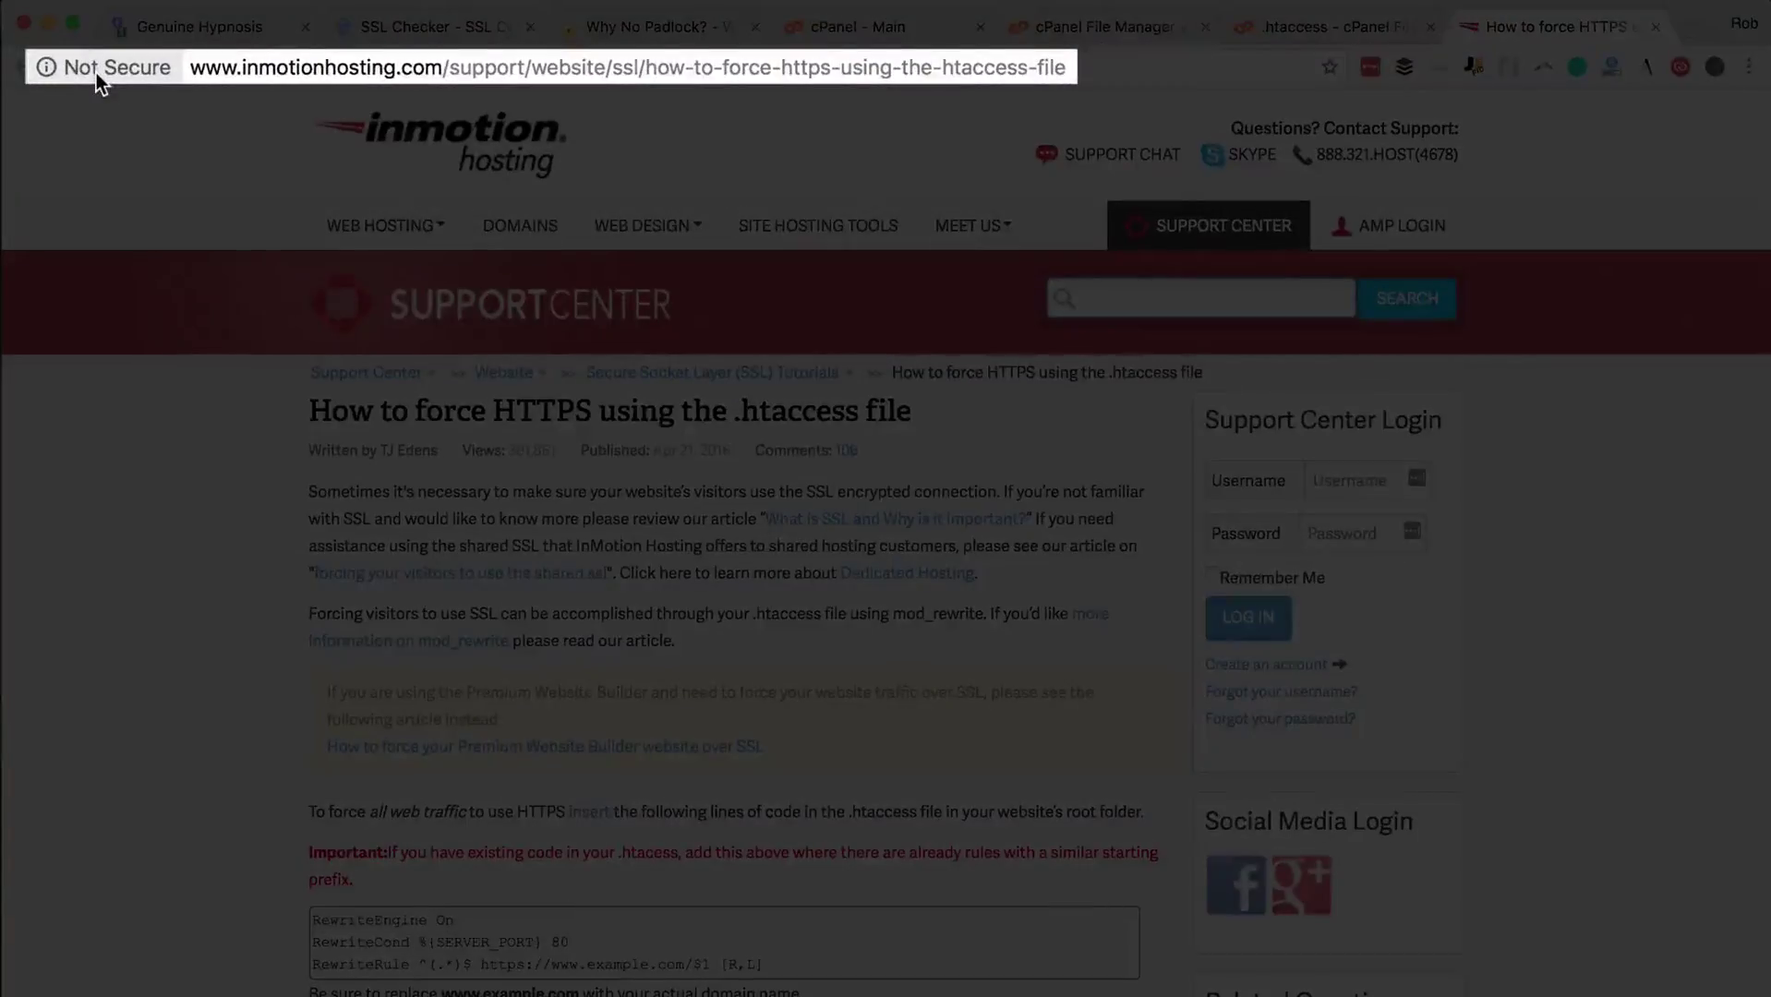
Copy the three RewriteEngine, RewriteCond and RewriteRule lines that force all traffic to HTTPS
scroll(174, 424, "down", 5)
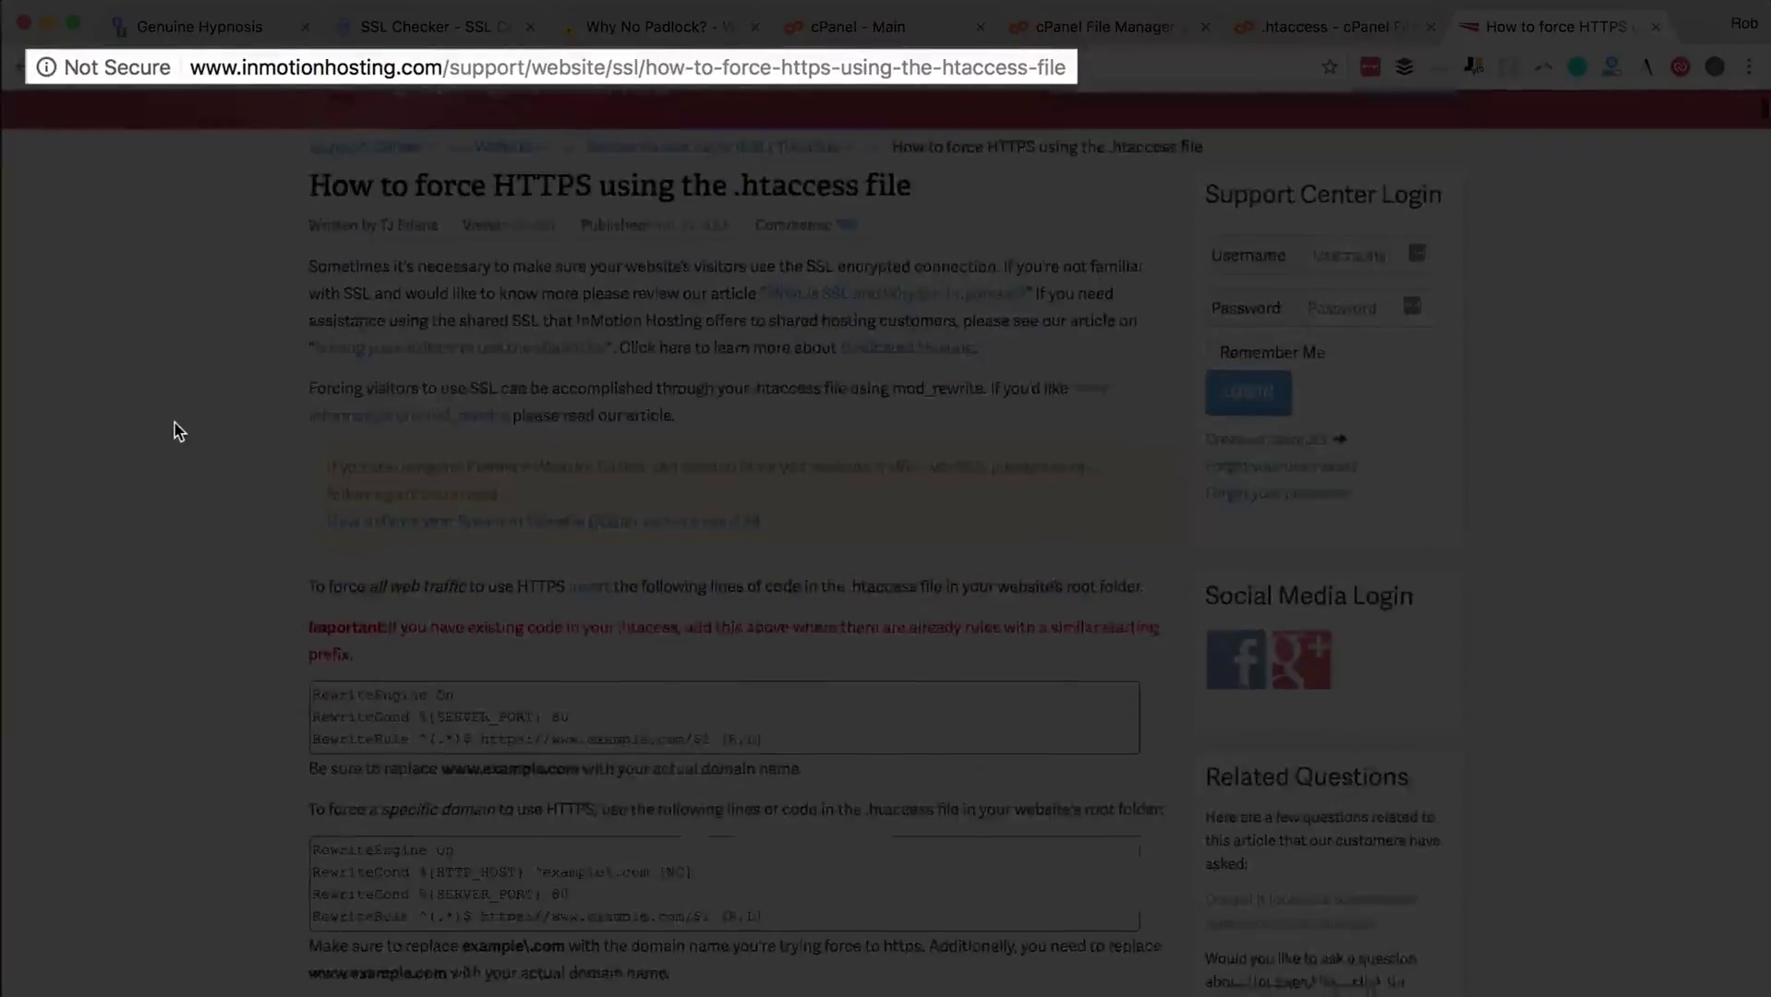
scroll(178, 431, "down", 1)
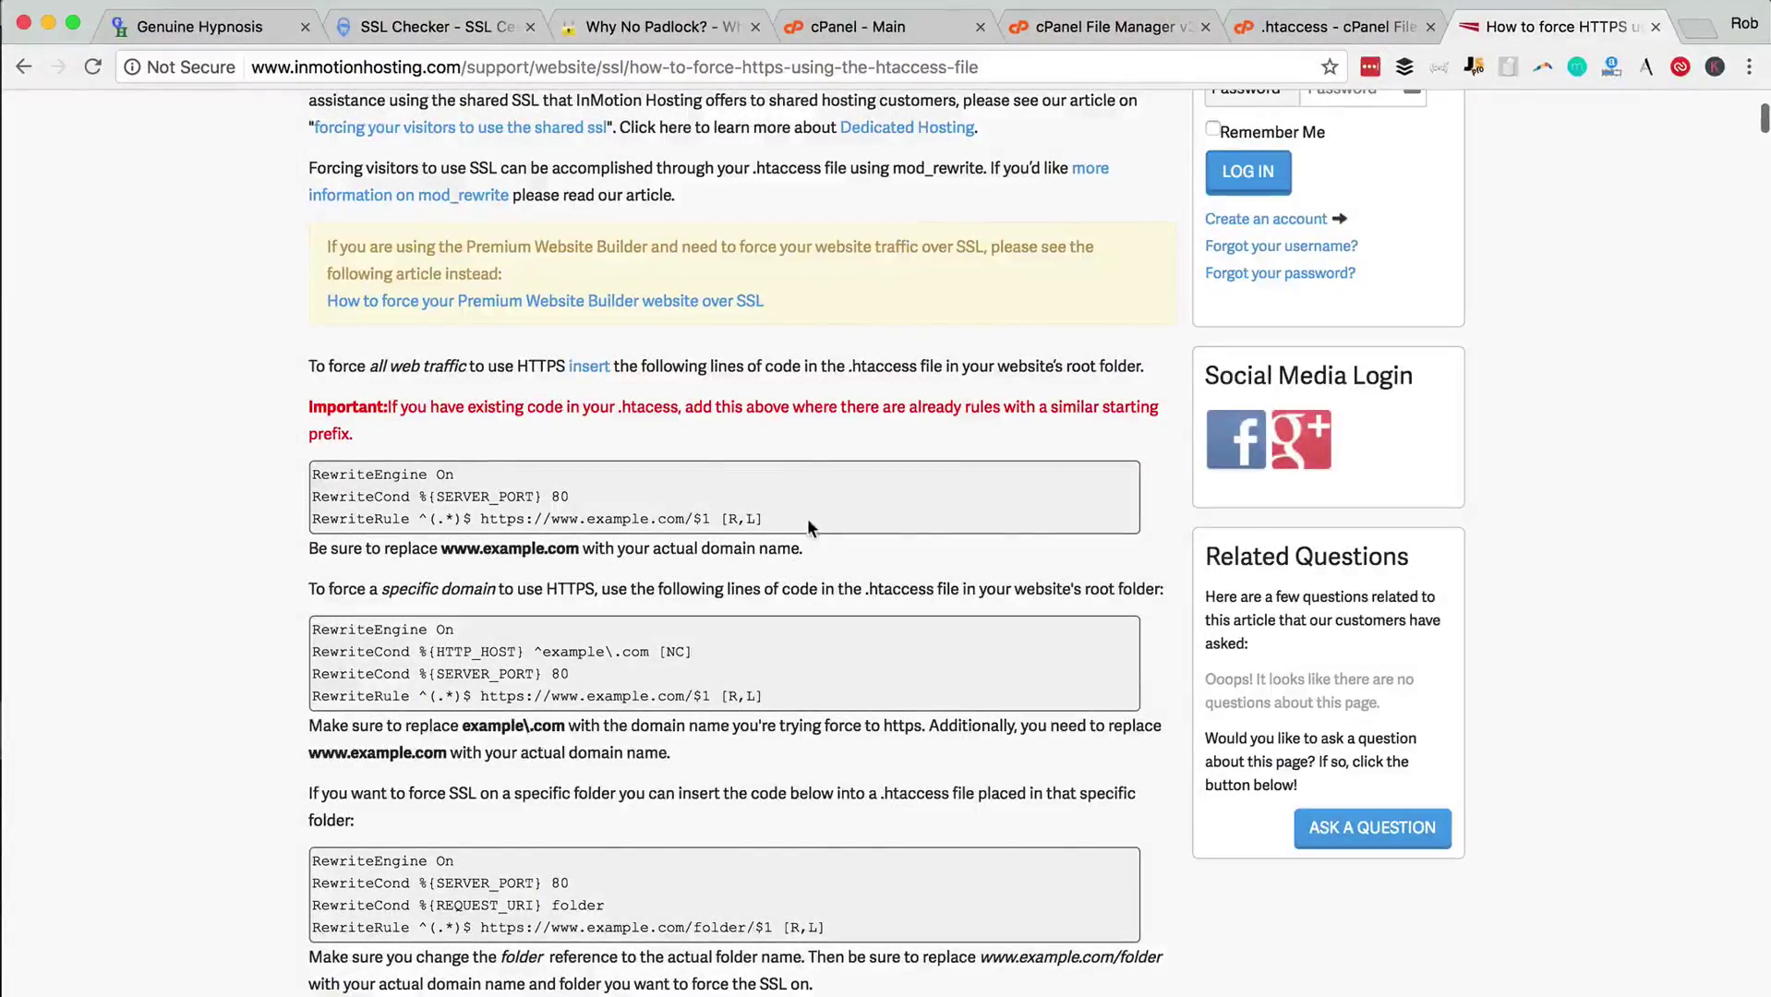
left_click_drag(807, 519, 308, 477)
key("super+c")
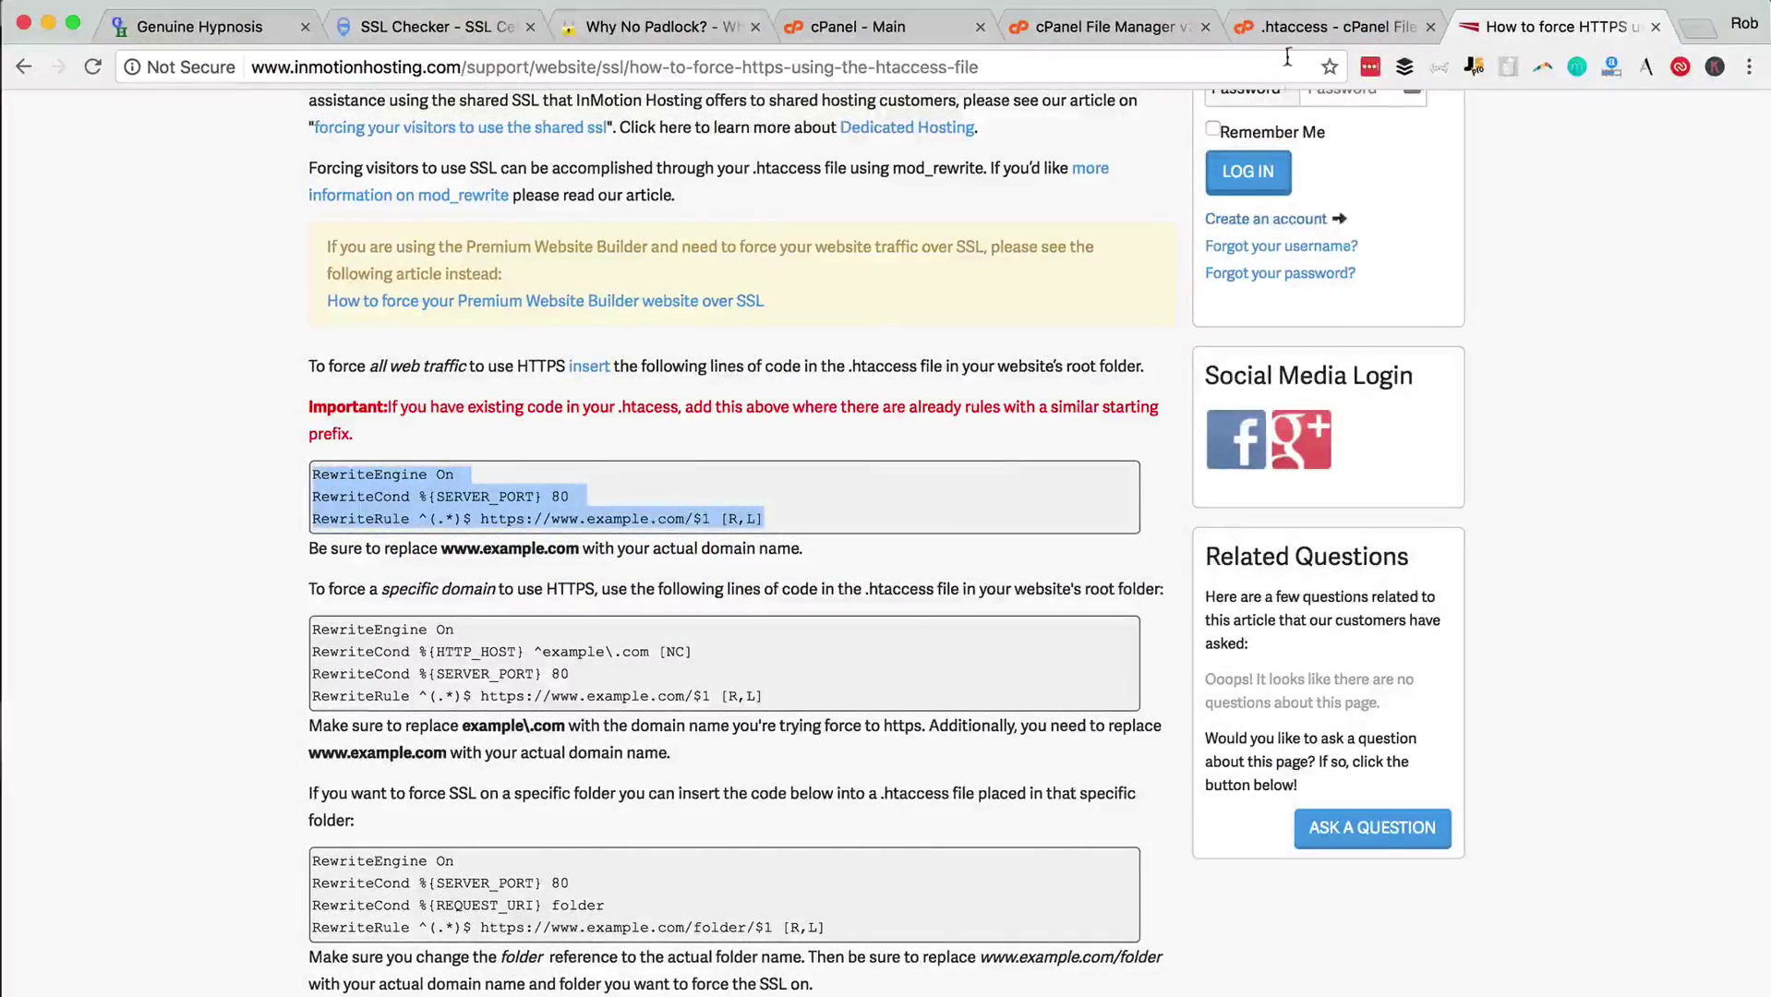
Paste the HTTPS rewrite rules at the top of .htaccess, above the WordPress block
left_click(1293, 28)
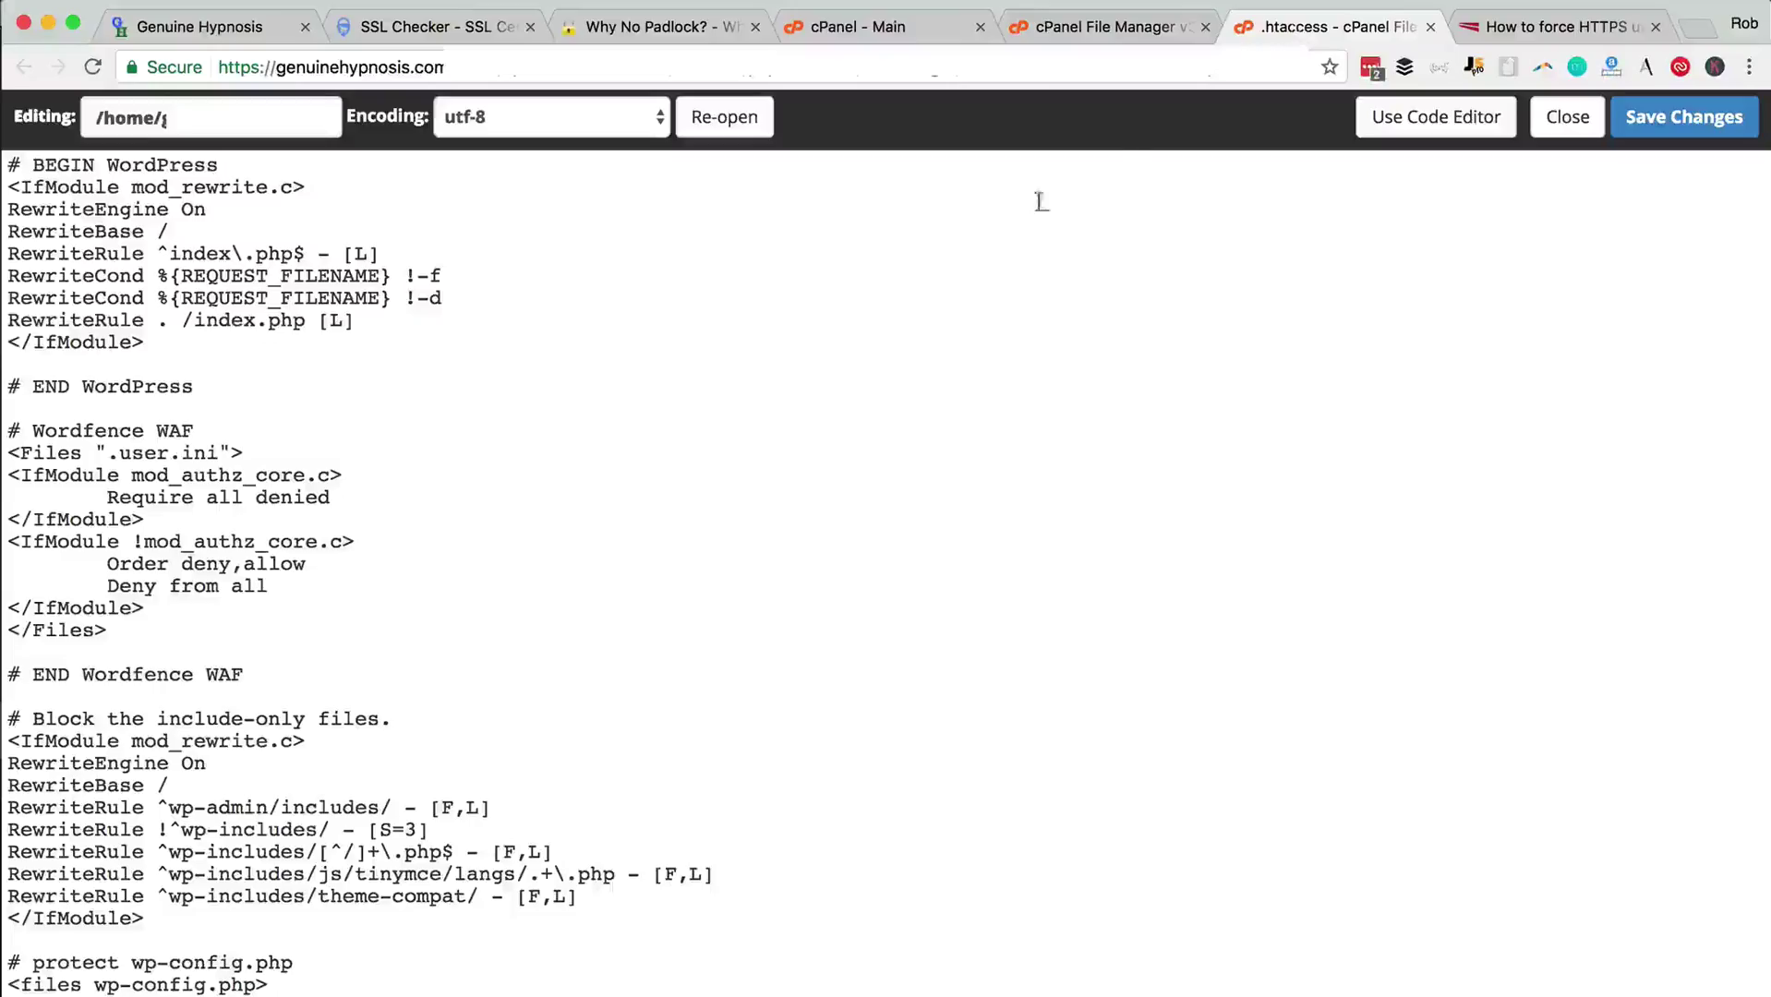
left_click(11, 168)
key("Return")
key("Return")
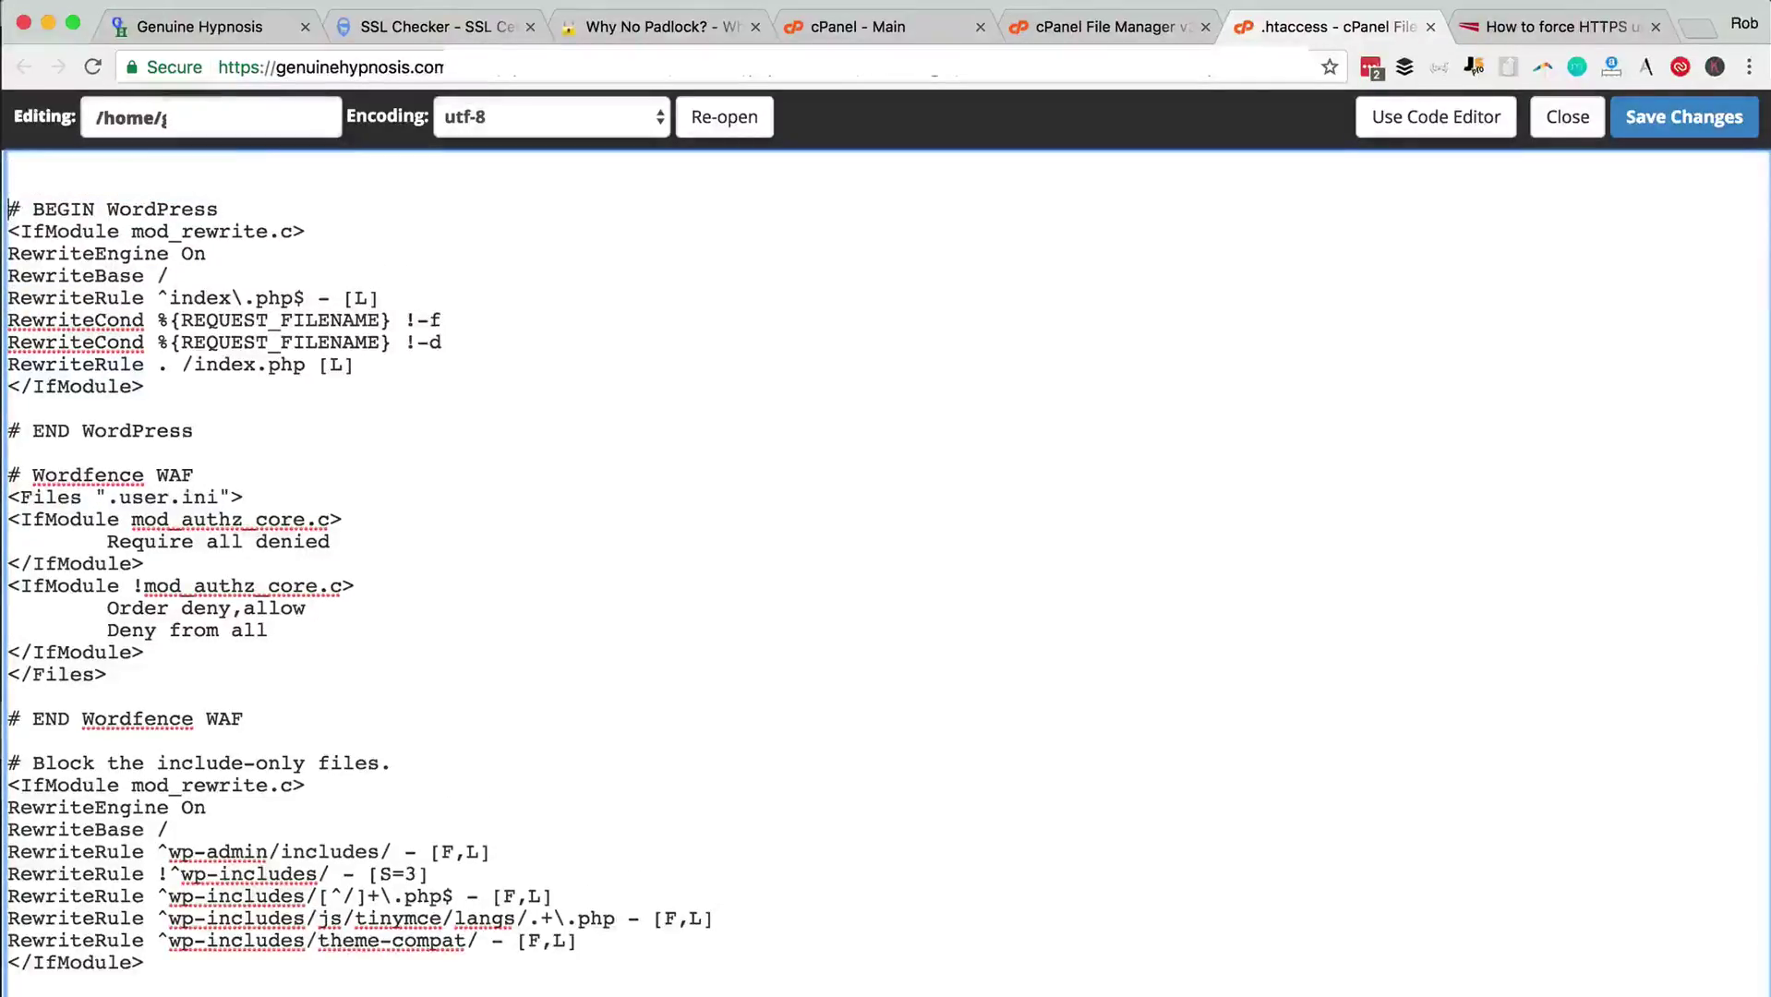
left_click(19, 166)
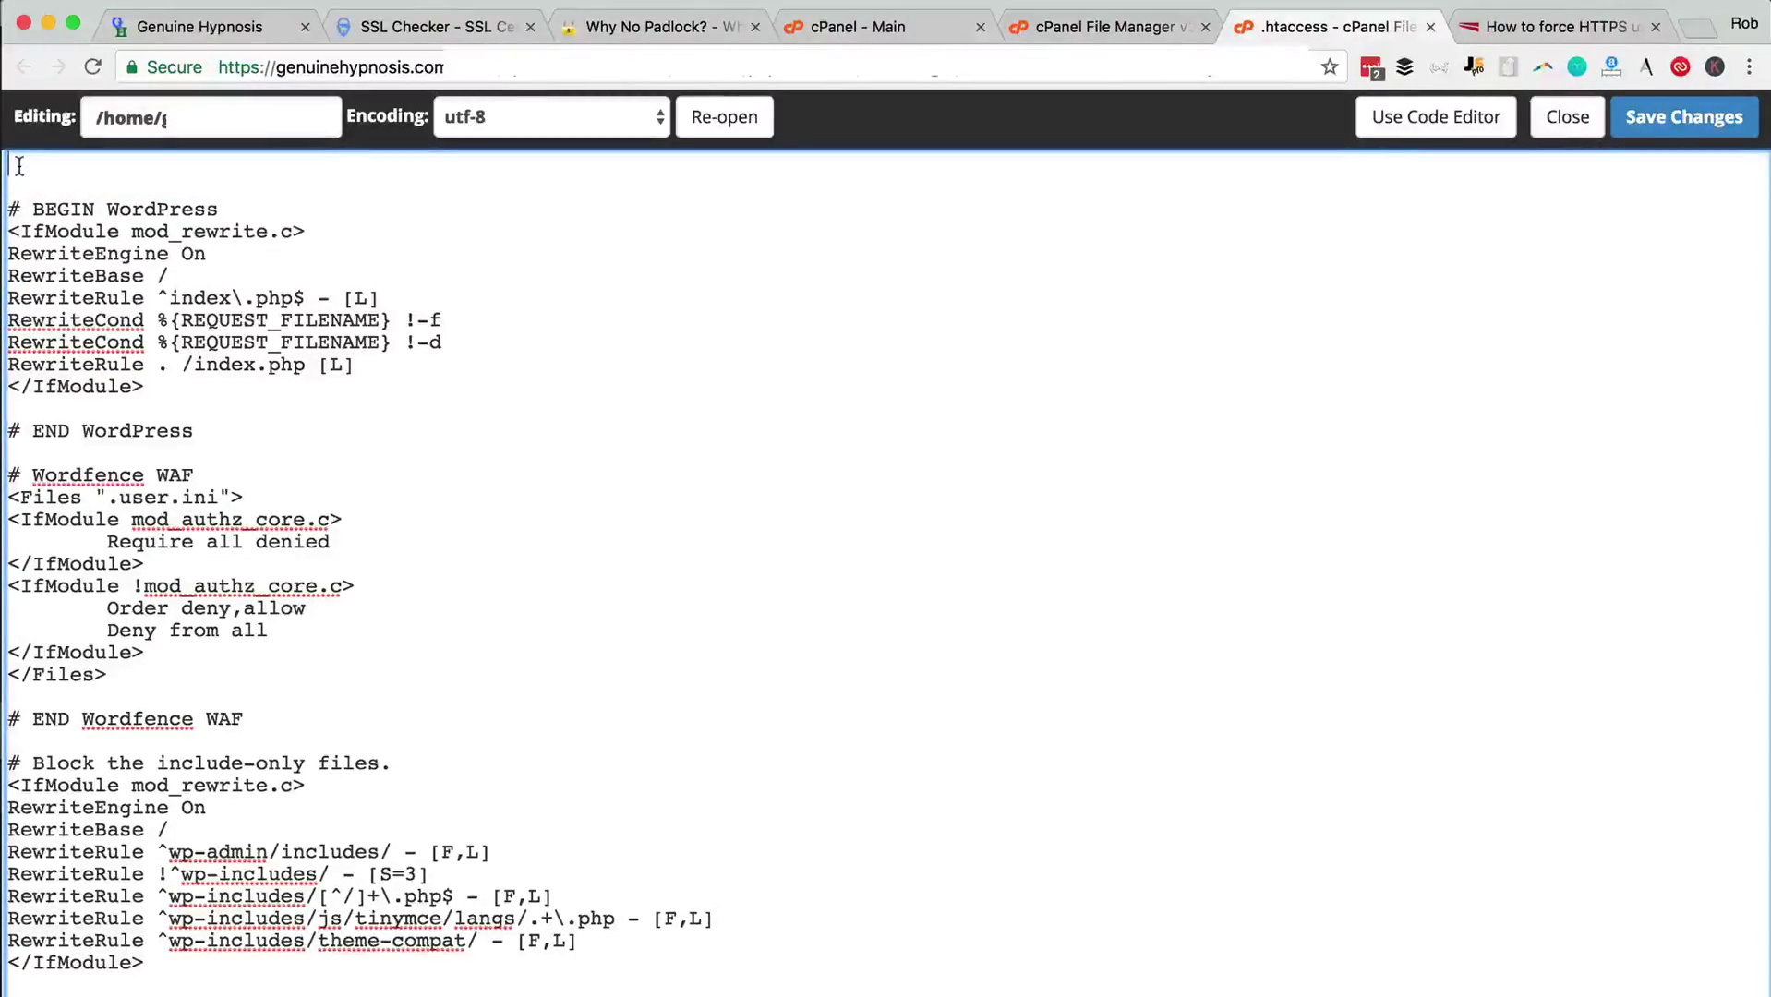
key("super+v")
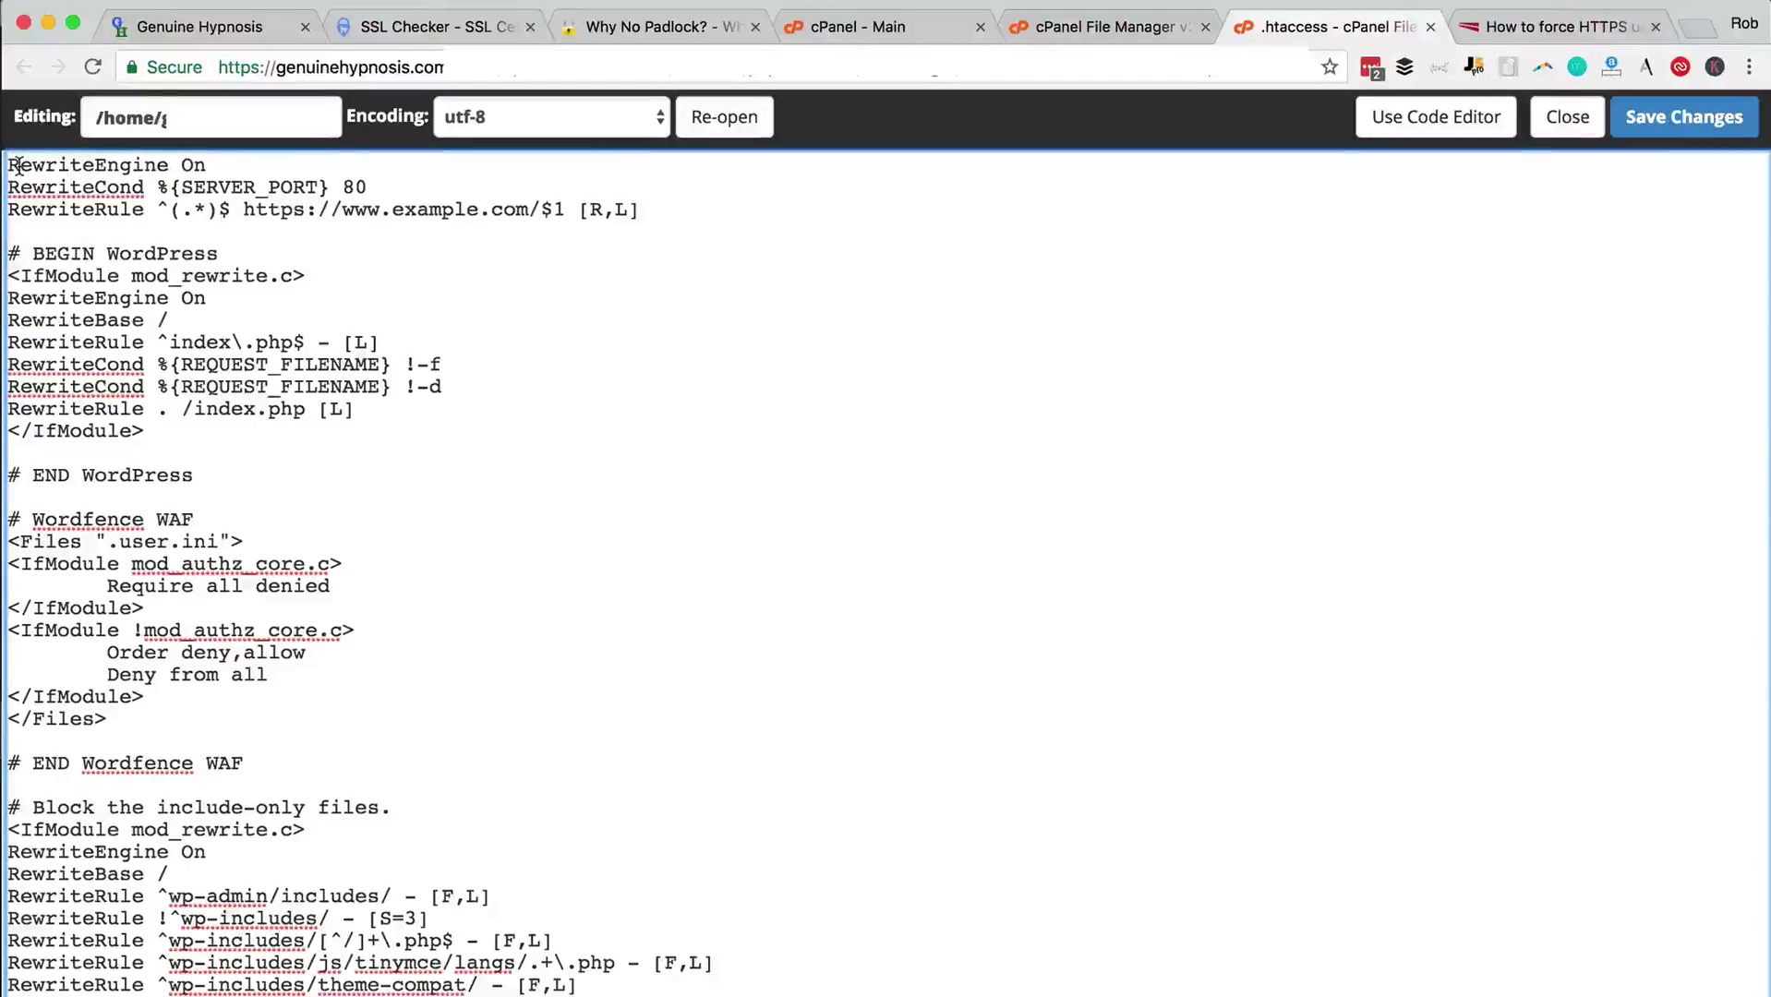
left_click_drag(343, 210, 391, 210)
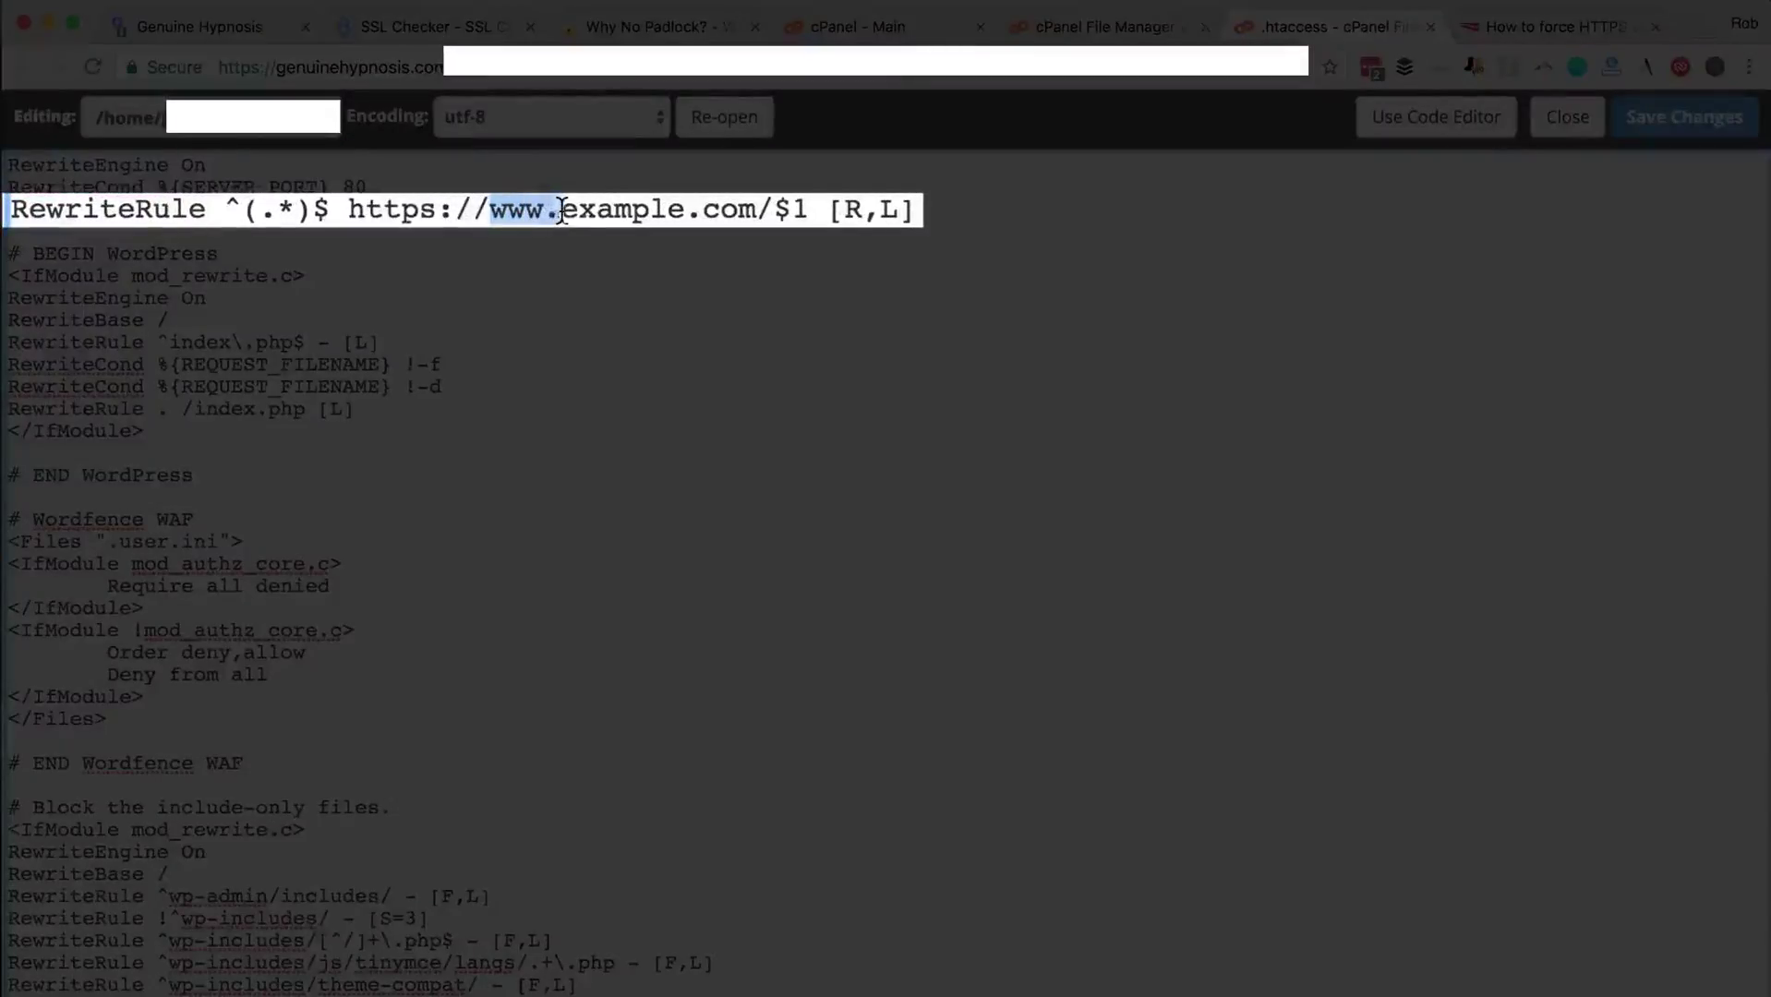
left_click_drag(561, 211, 680, 214)
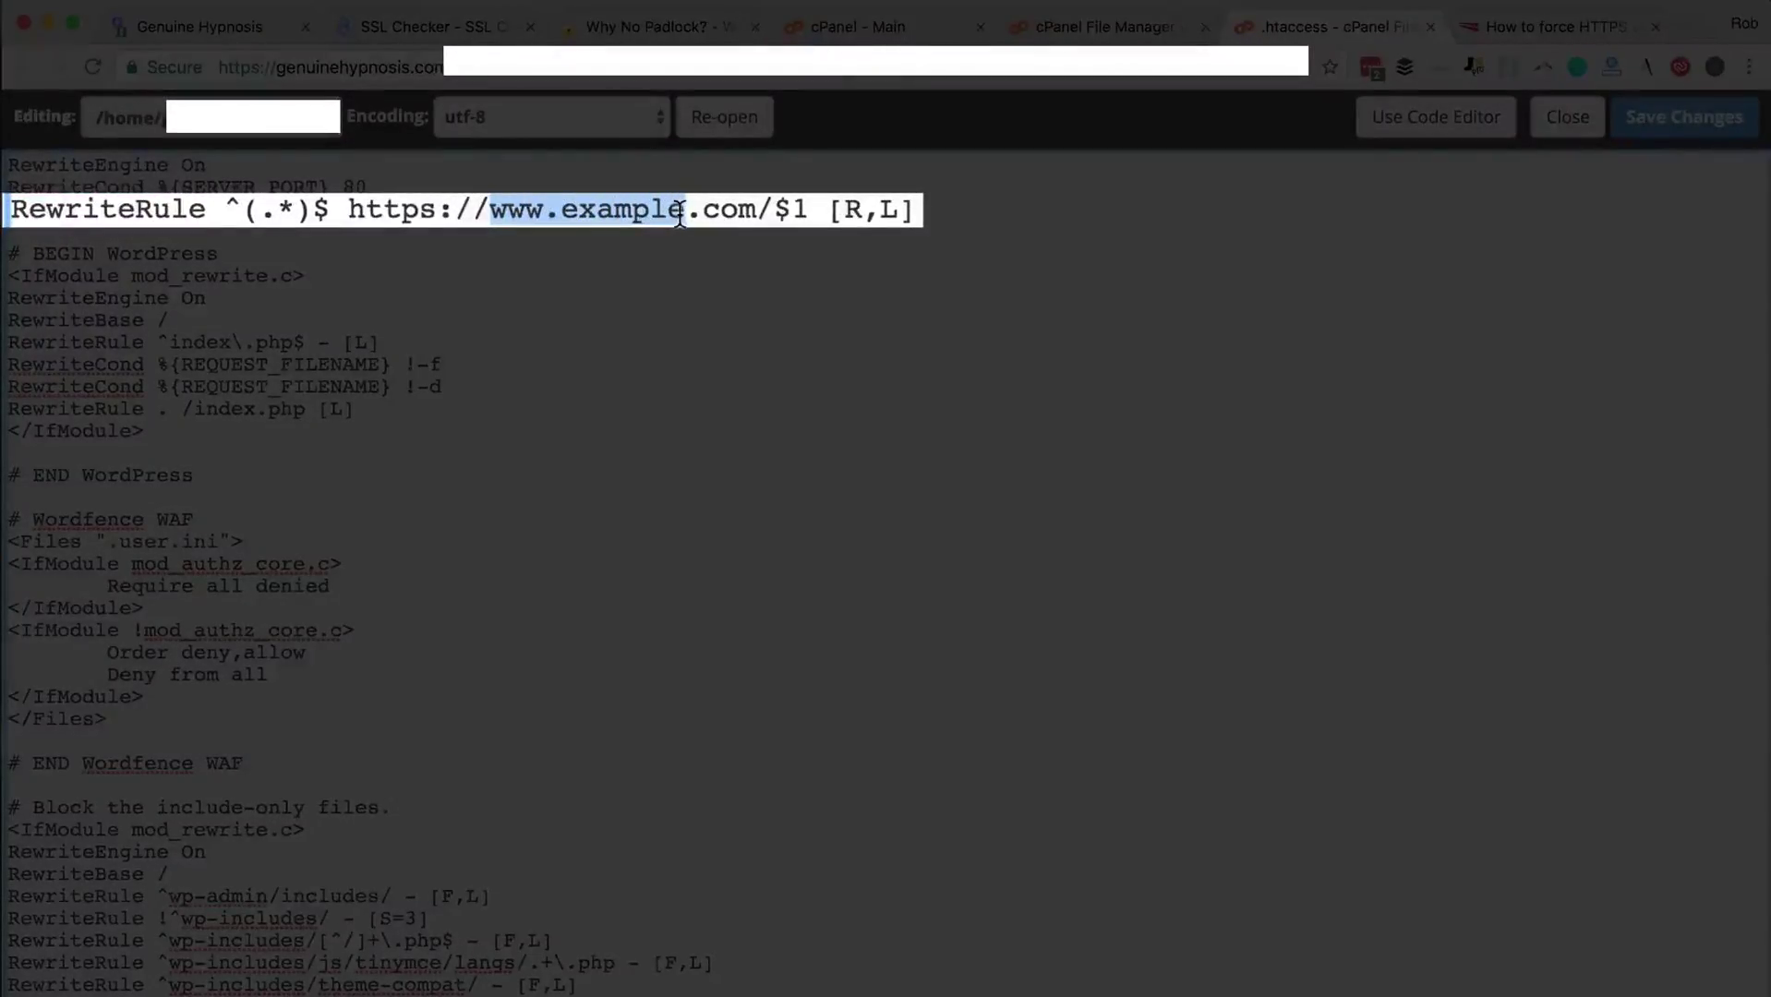
type("gen")
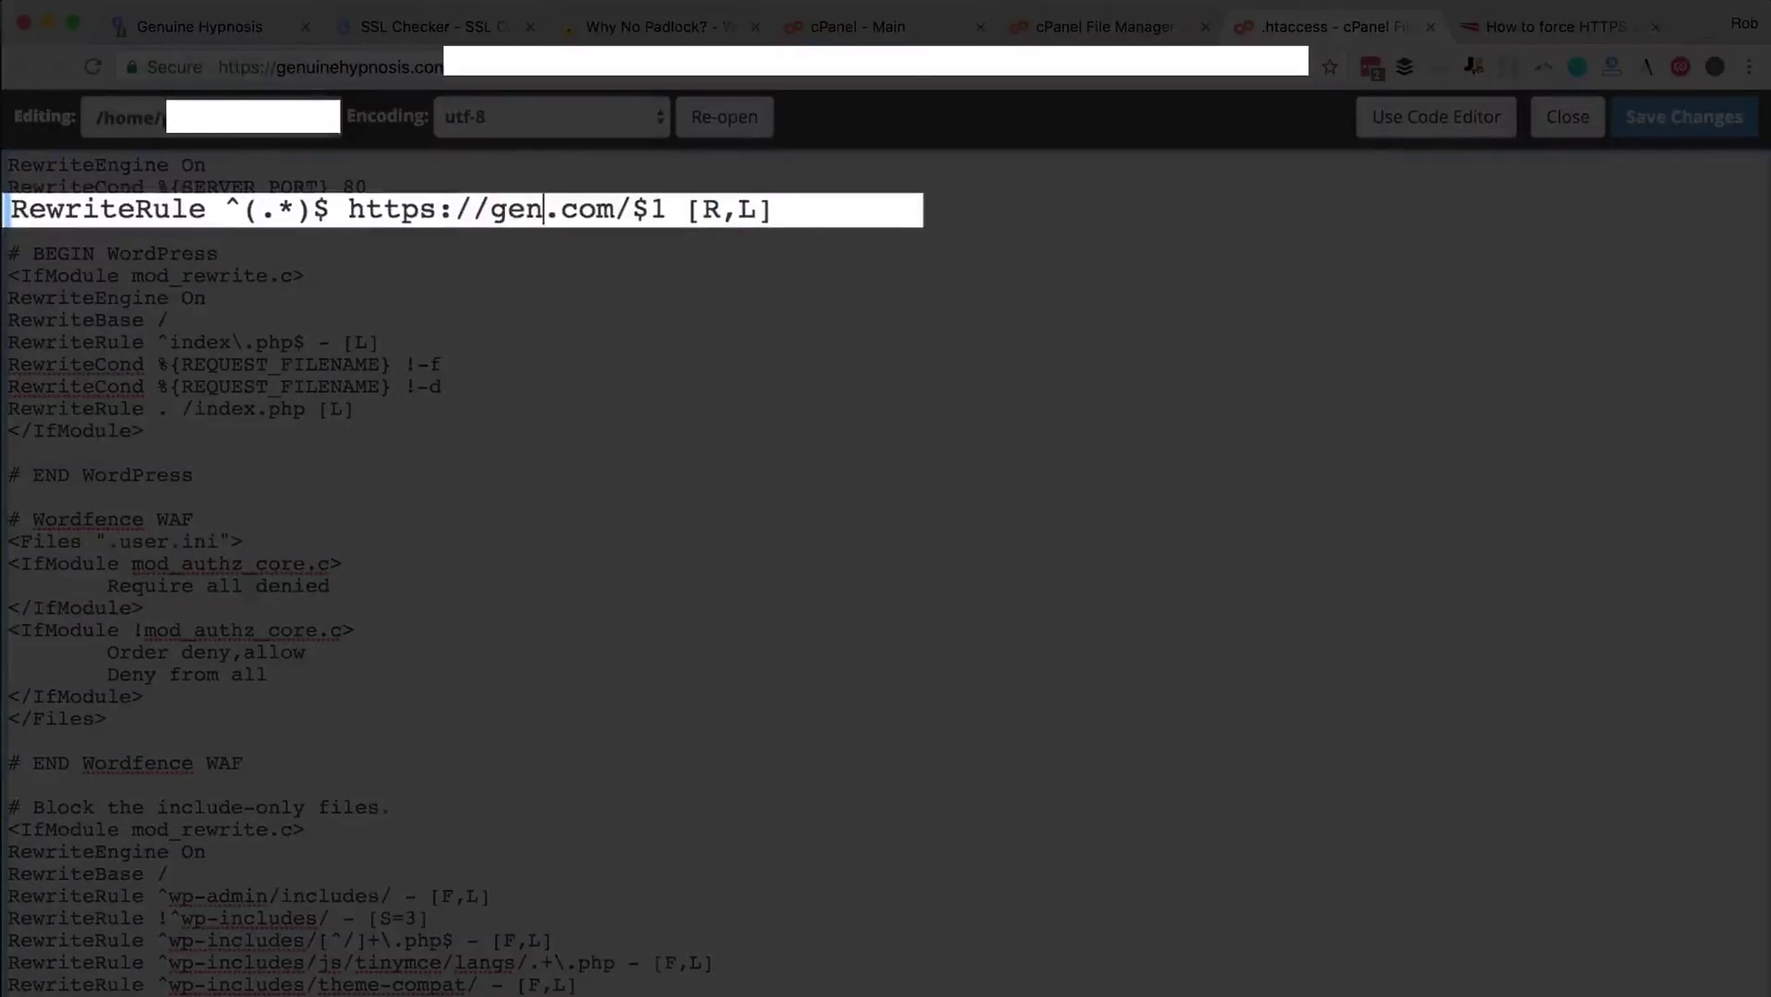
type("uine")
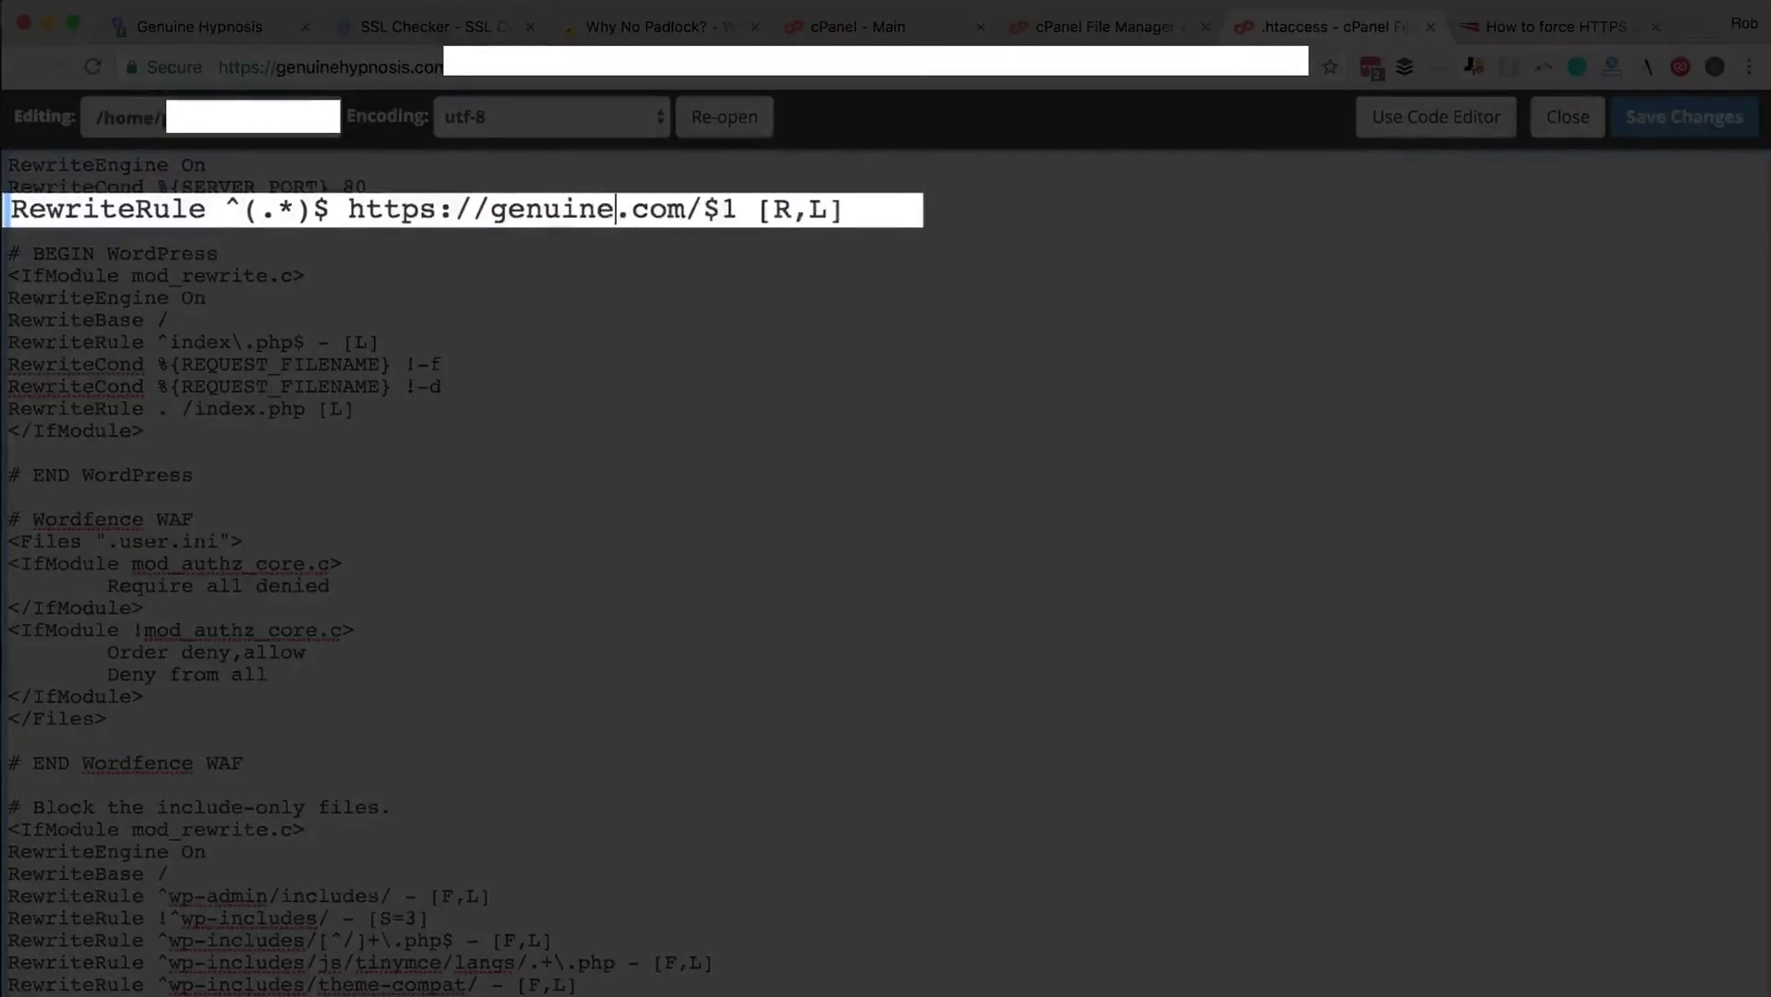
type("hyp")
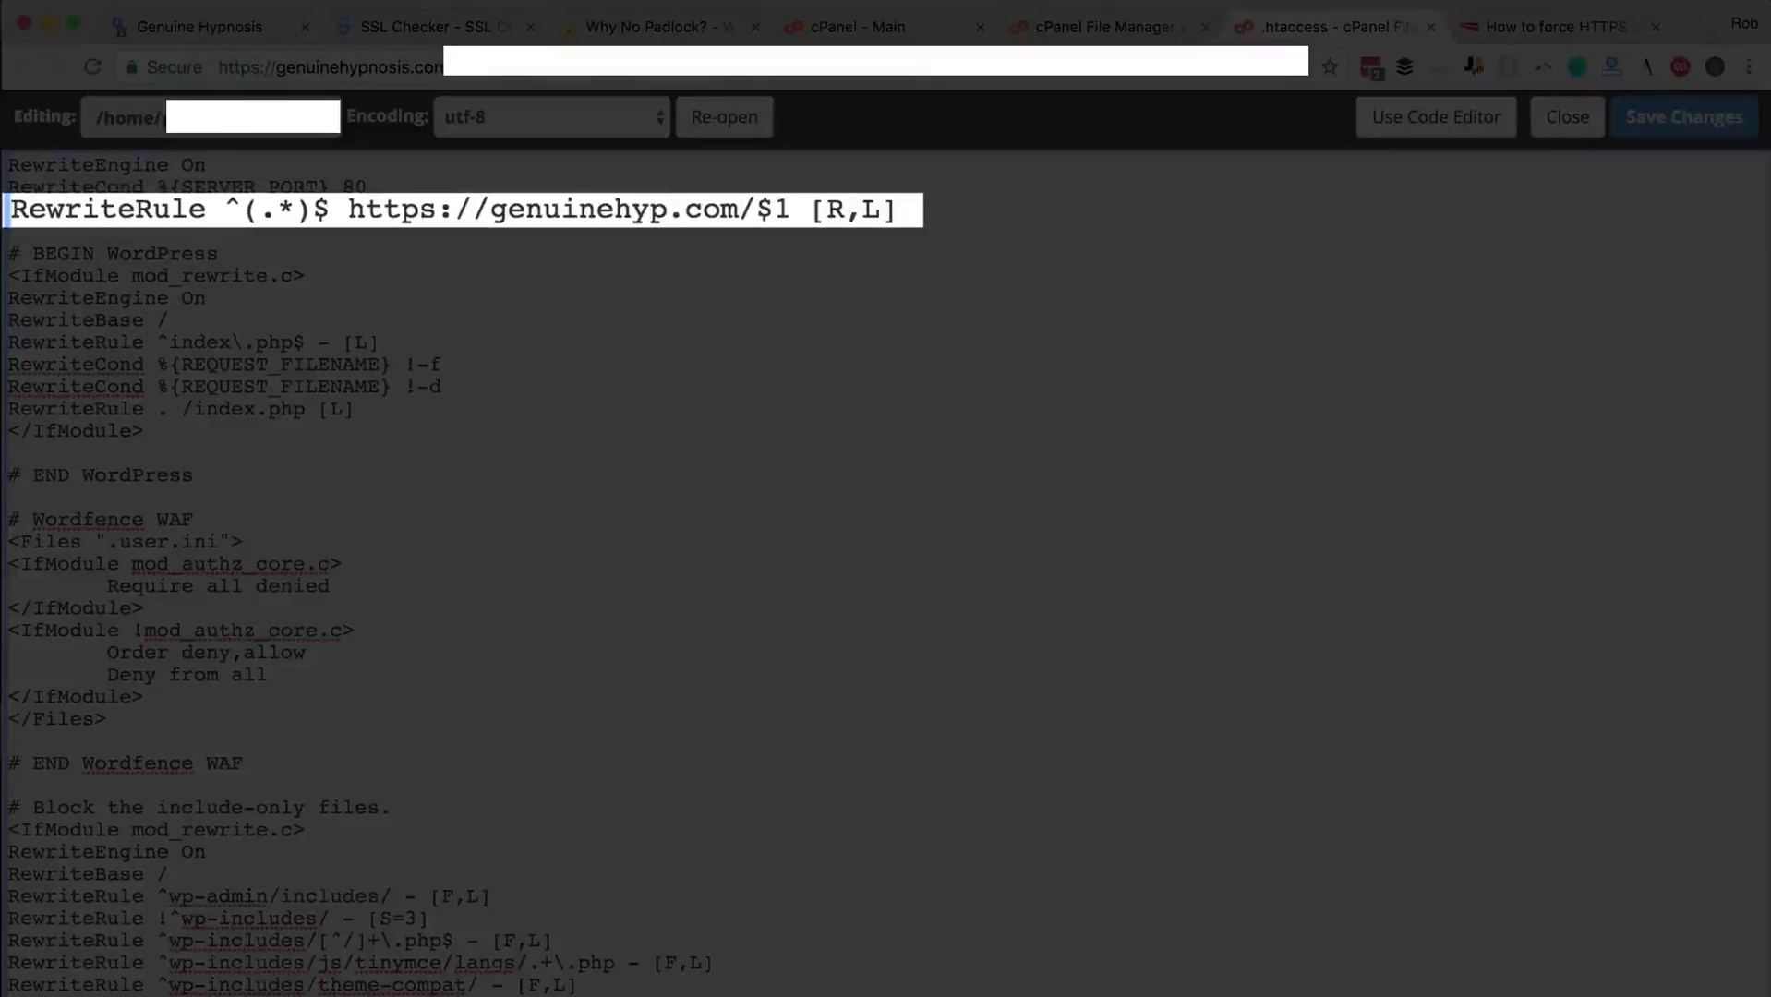
type("nosis")
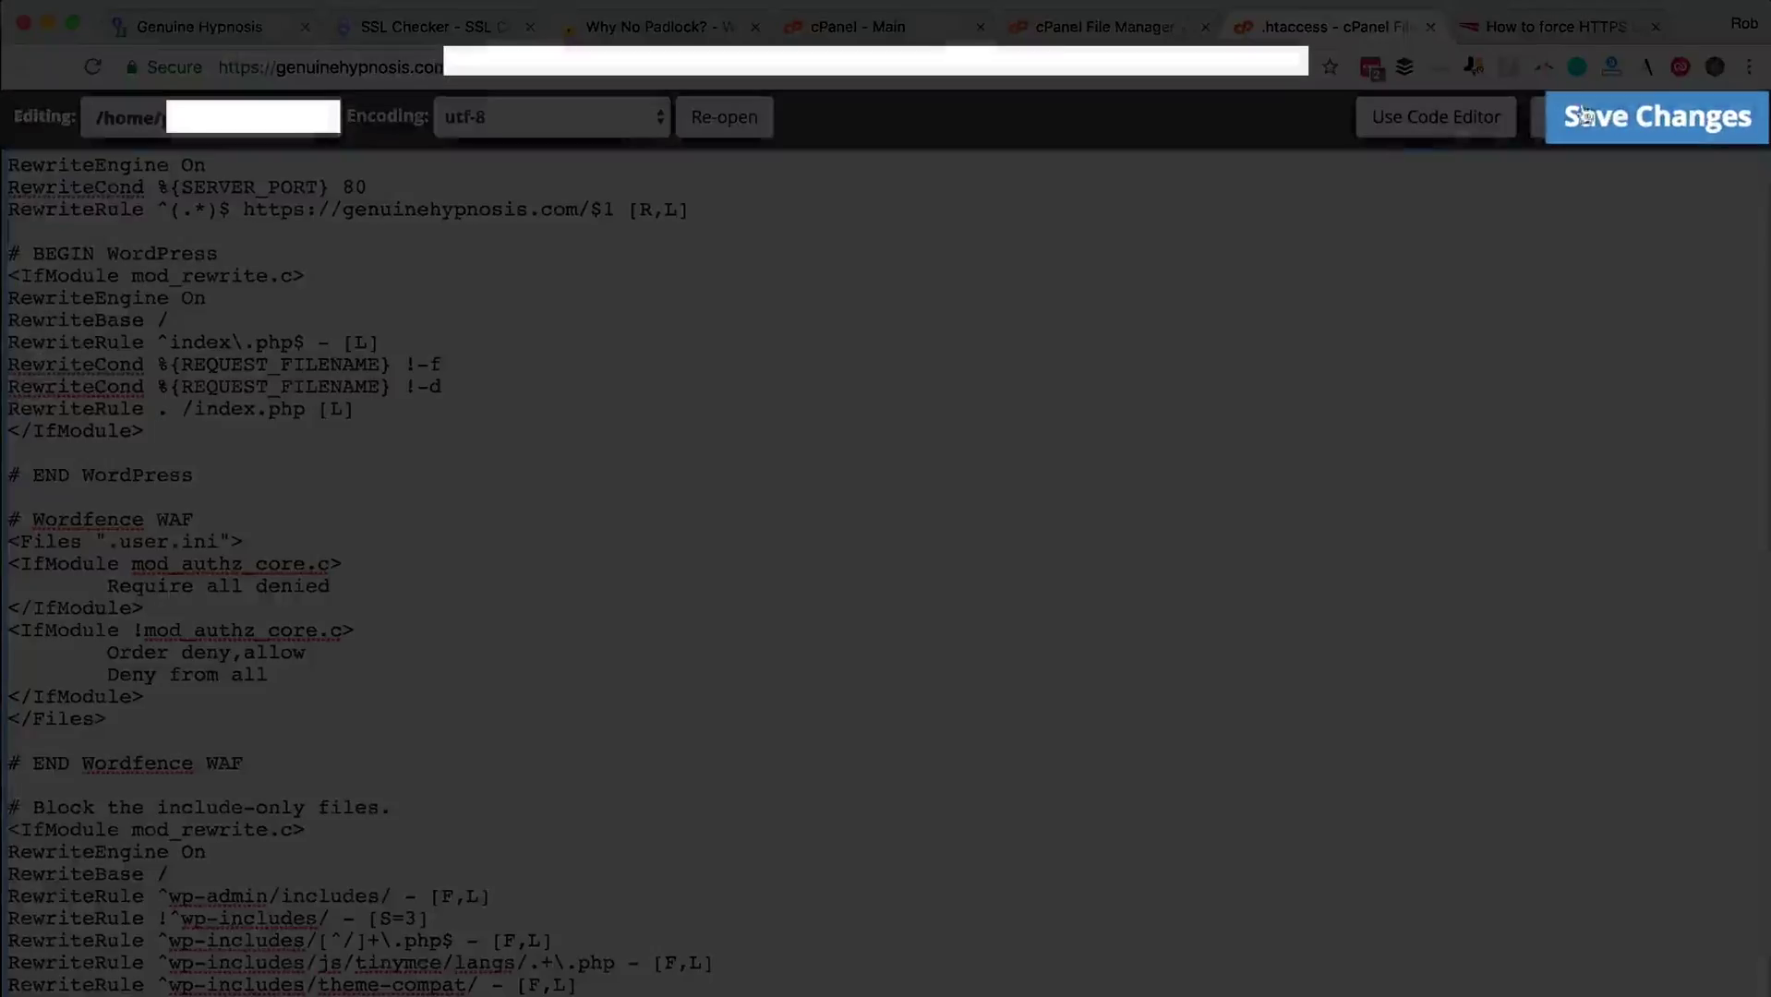
left_click(1640, 115)
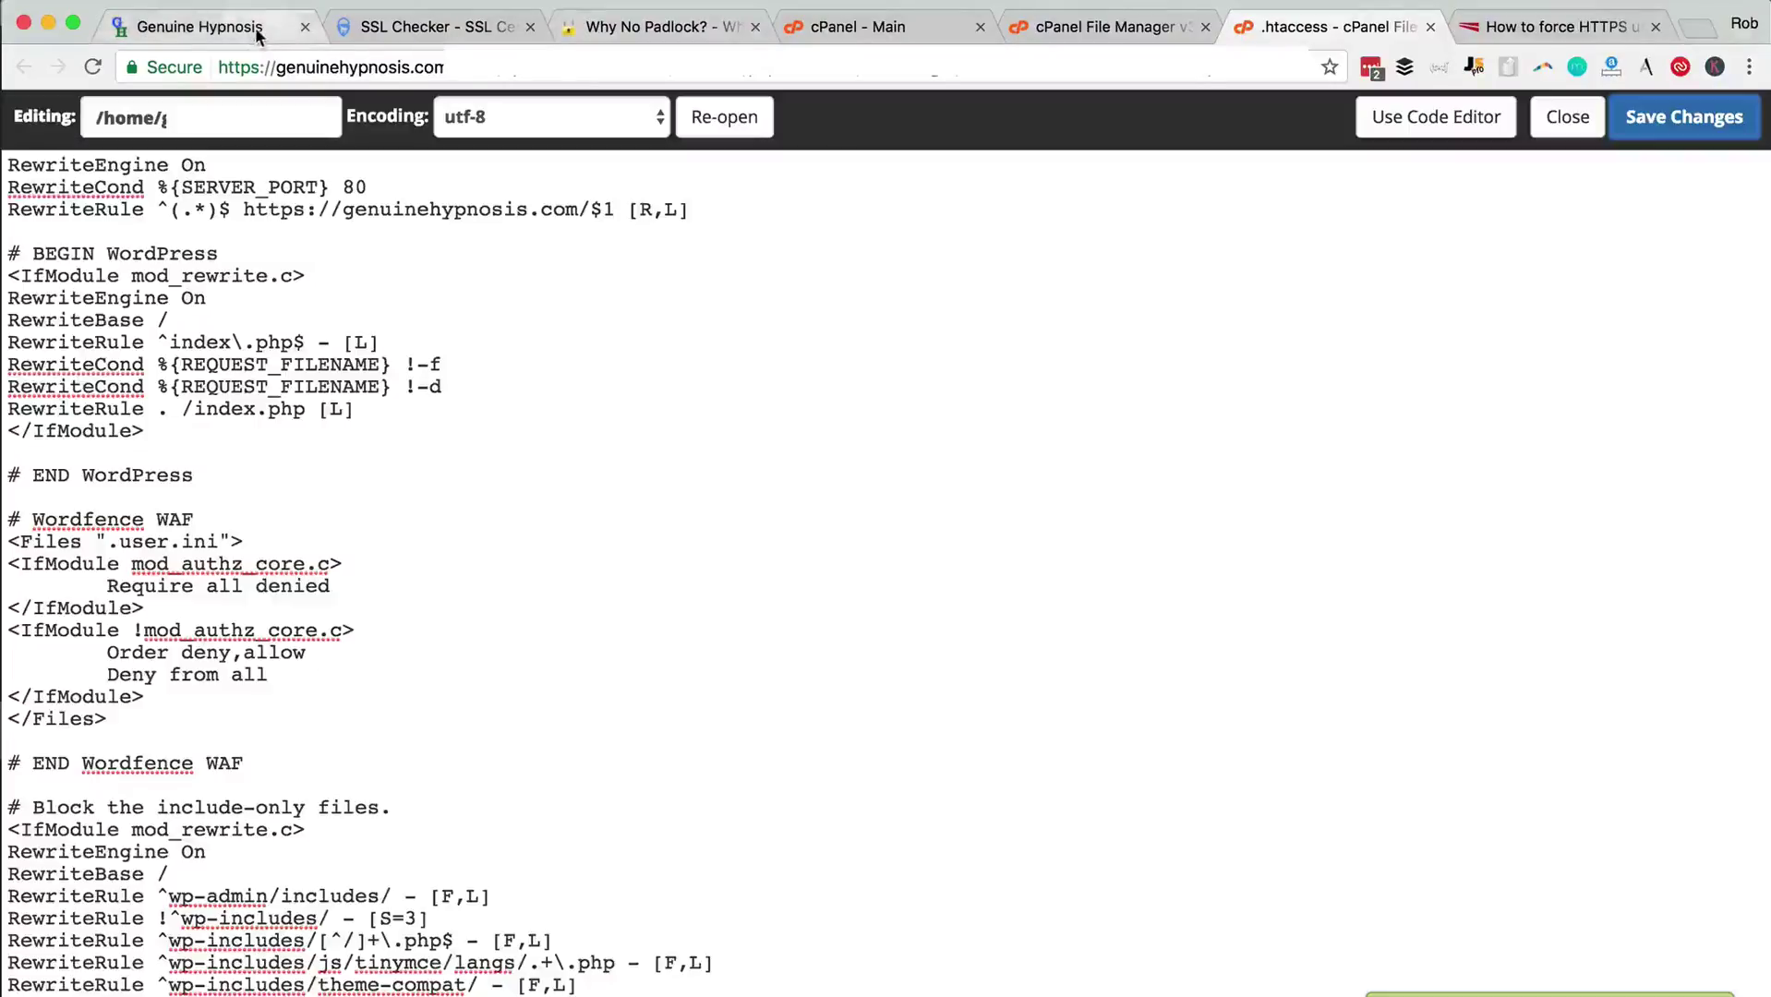
Reload the site over HTTPS and rerun Why No Padlock, which still reports 3 insecure items of 71
left_click(200, 26)
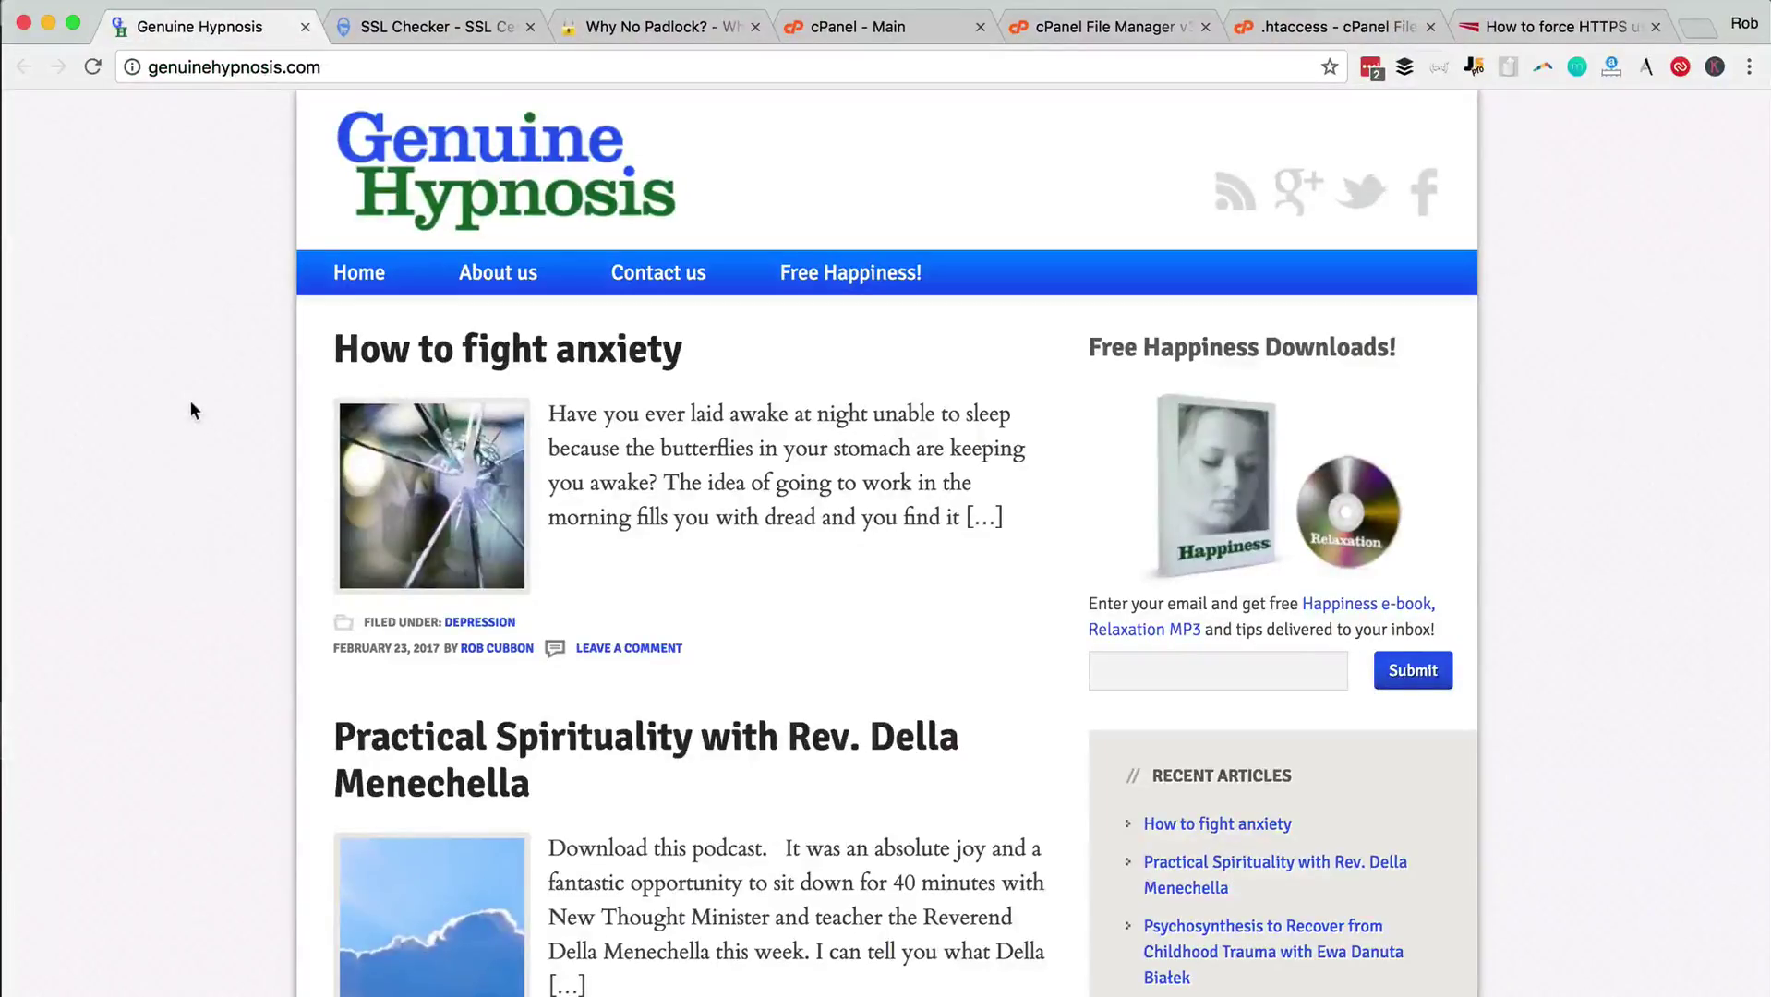
key("super+r")
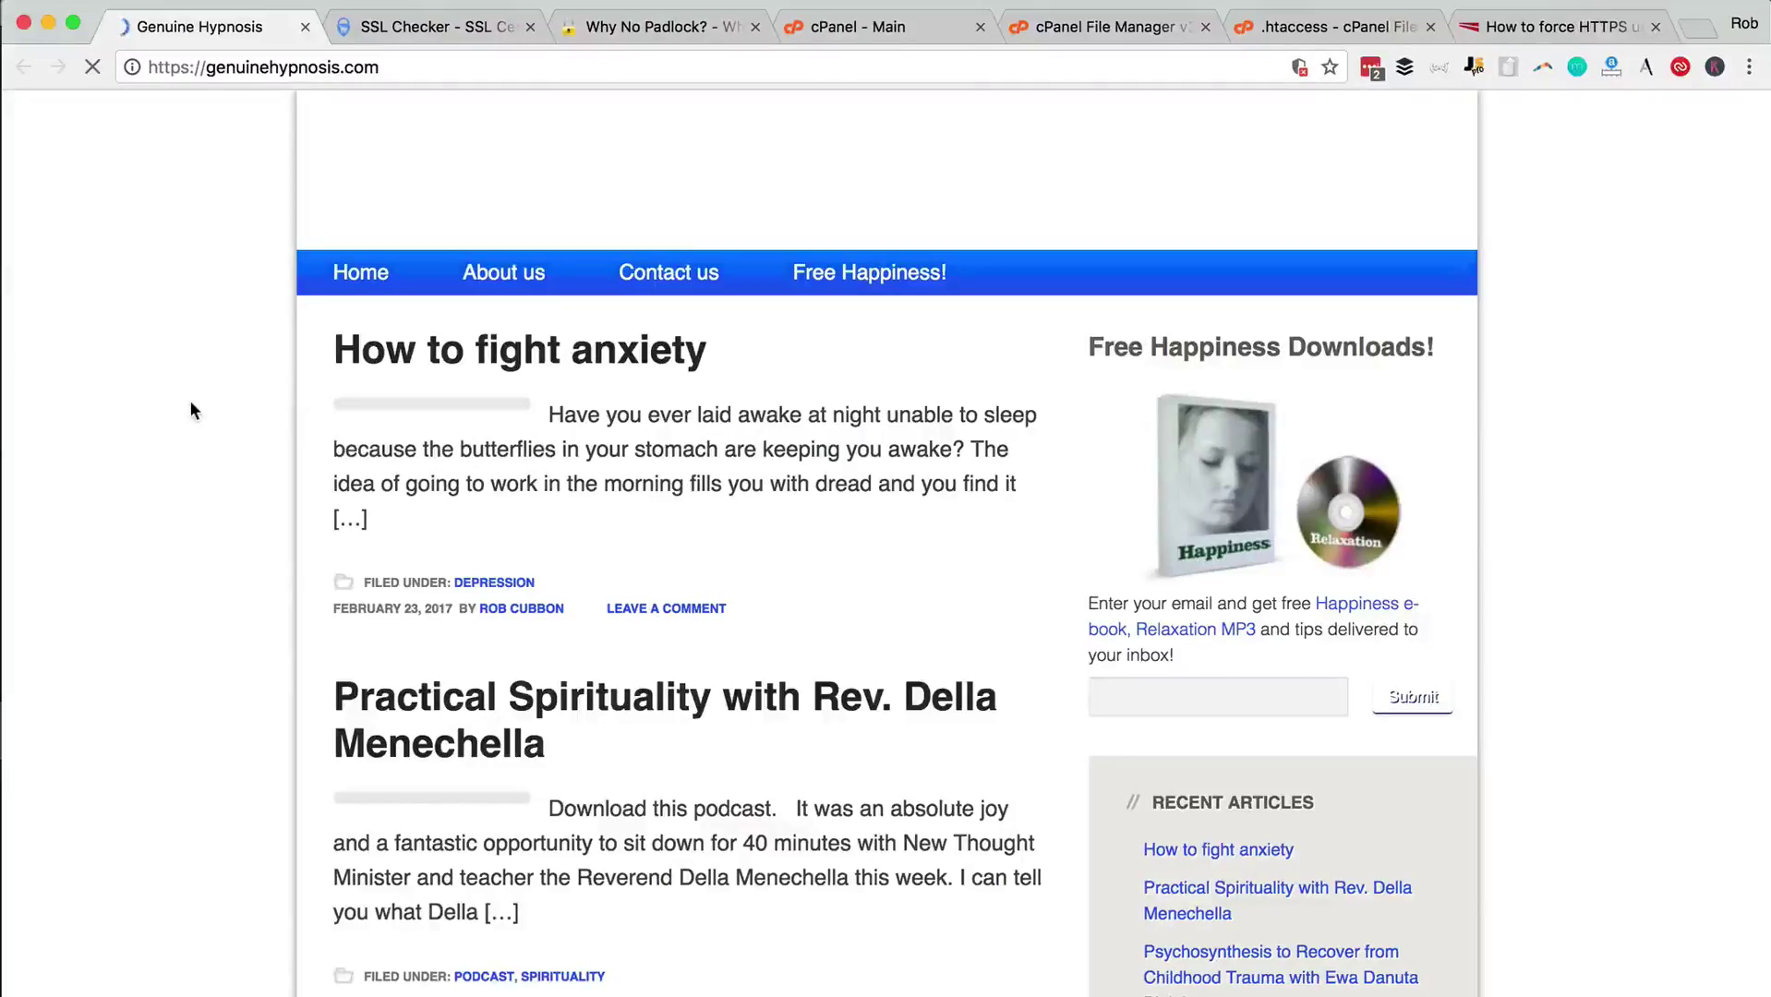
left_click(611, 28)
scroll(575, 486, "down", 10)
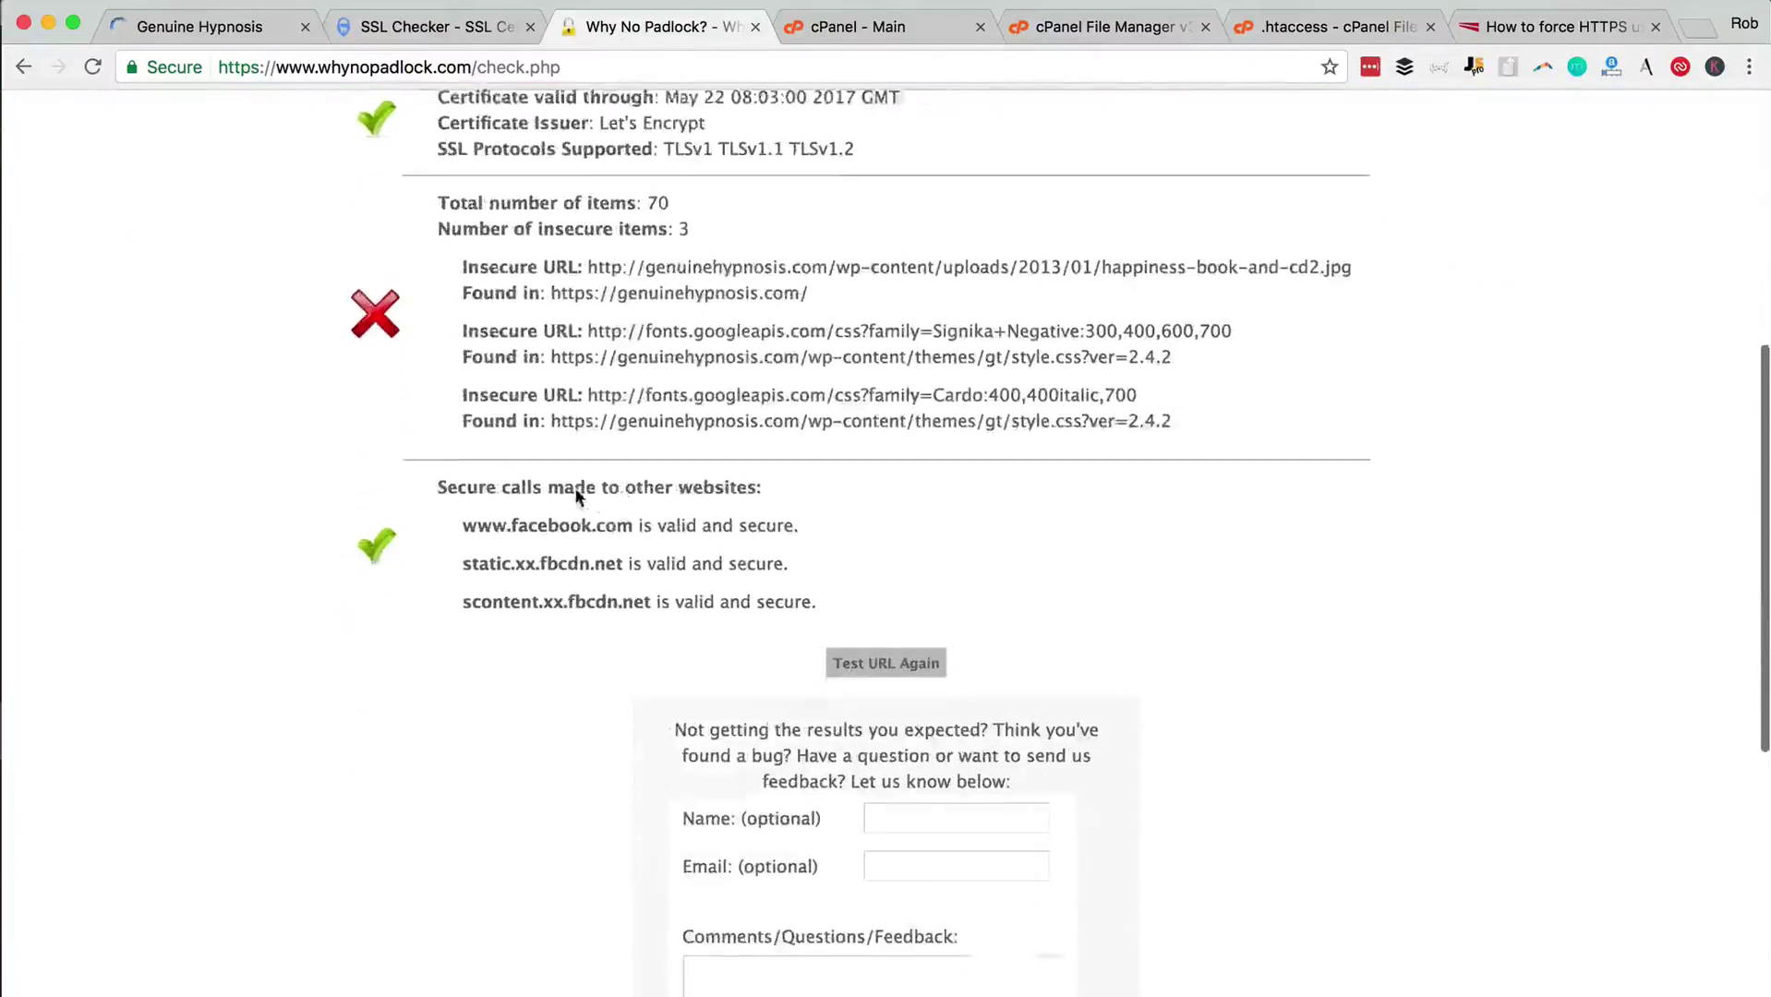
left_click(850, 649)
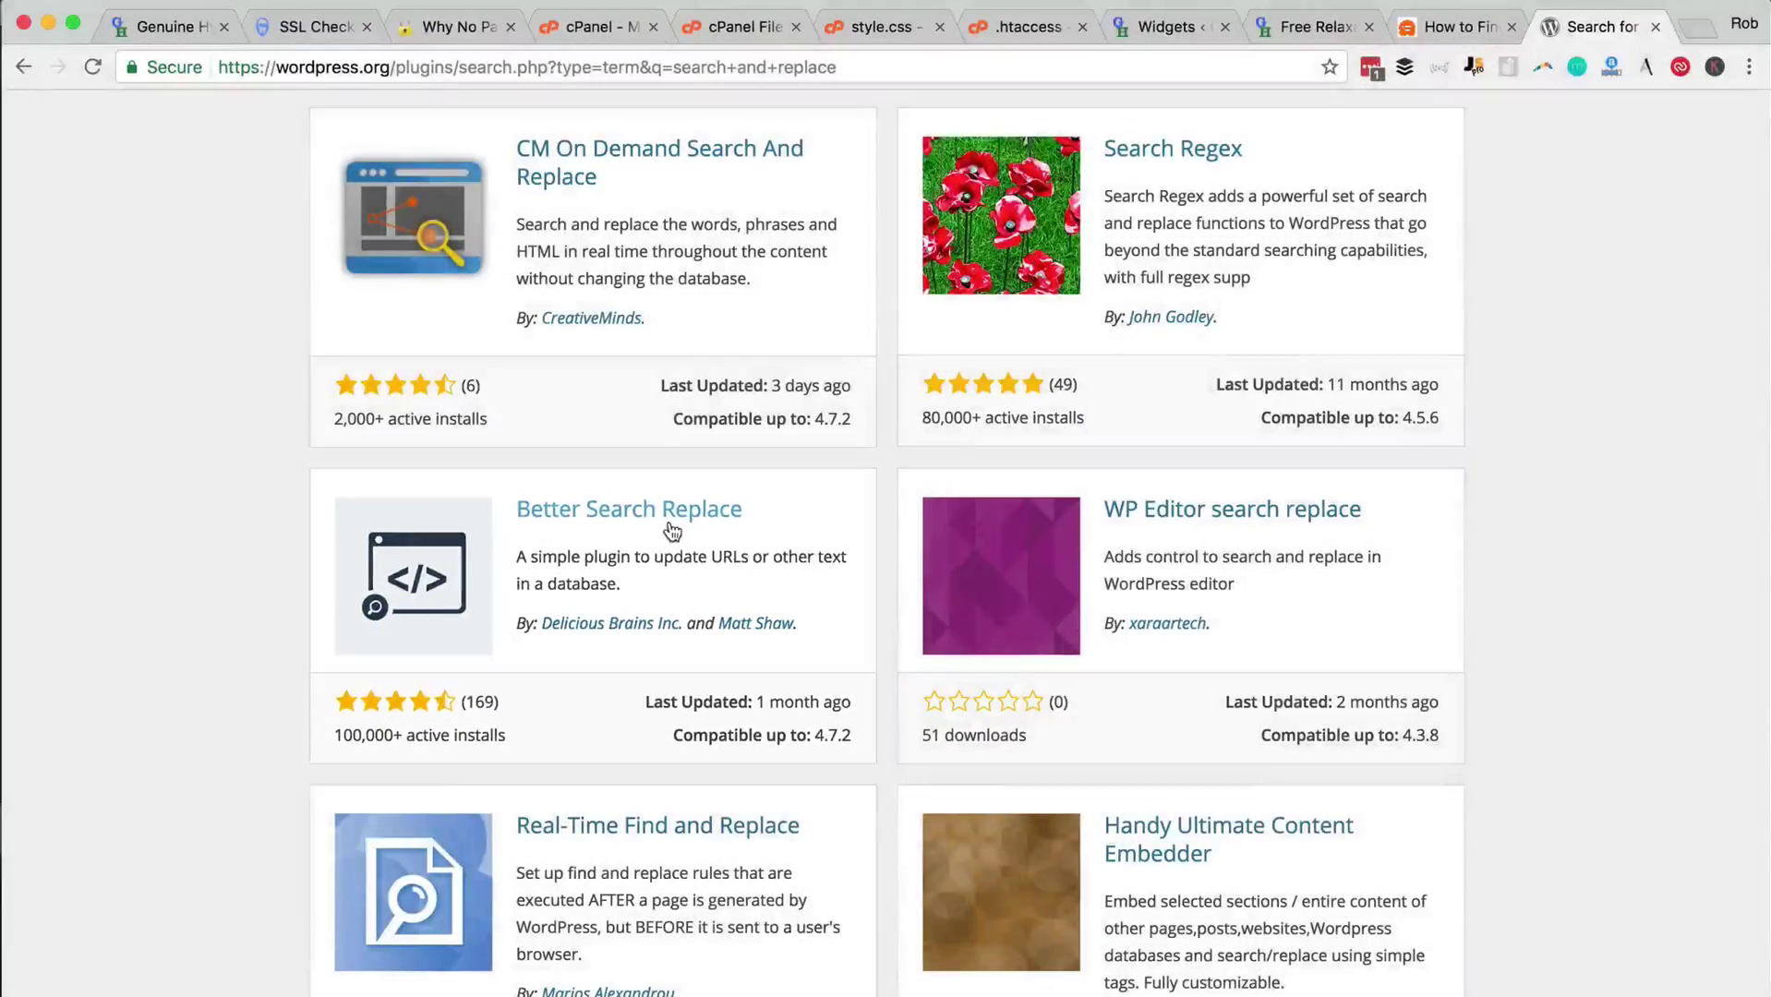
Scroll through the 'search and replace' plugin results, including Better Search Replace
scroll(672, 526, "down", 3)
scroll(729, 528, "up", 2)
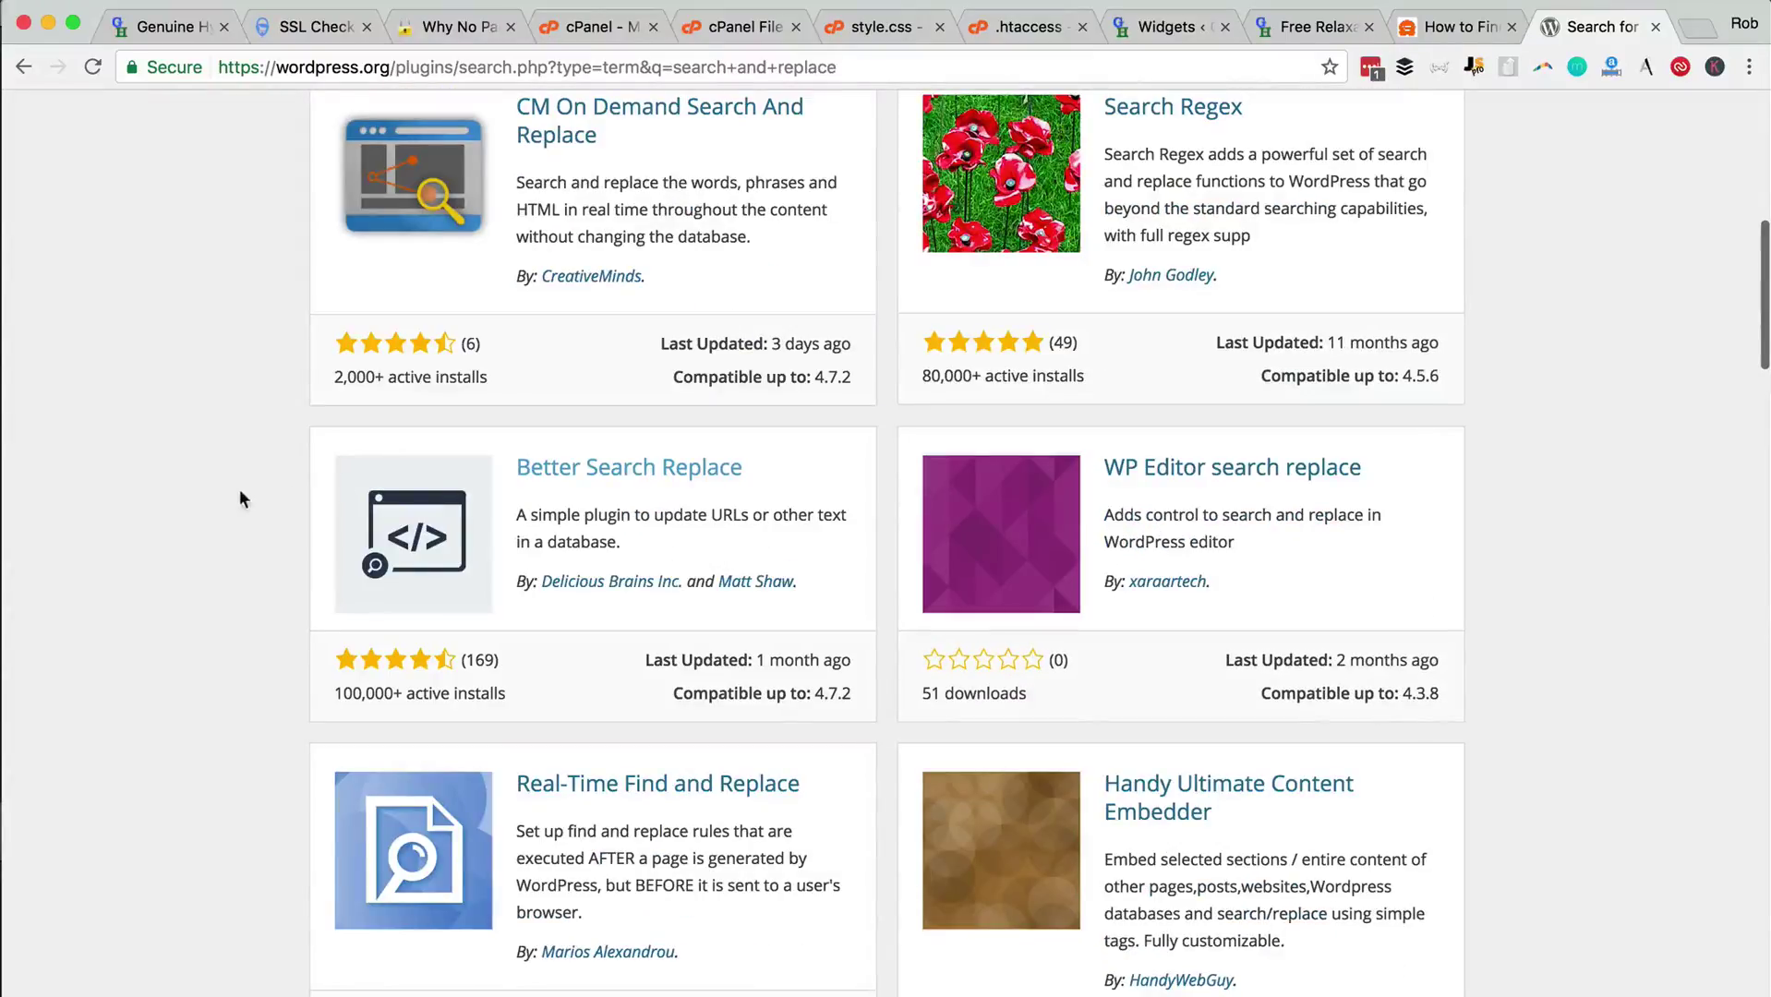
scroll(239, 491, "up", 15)
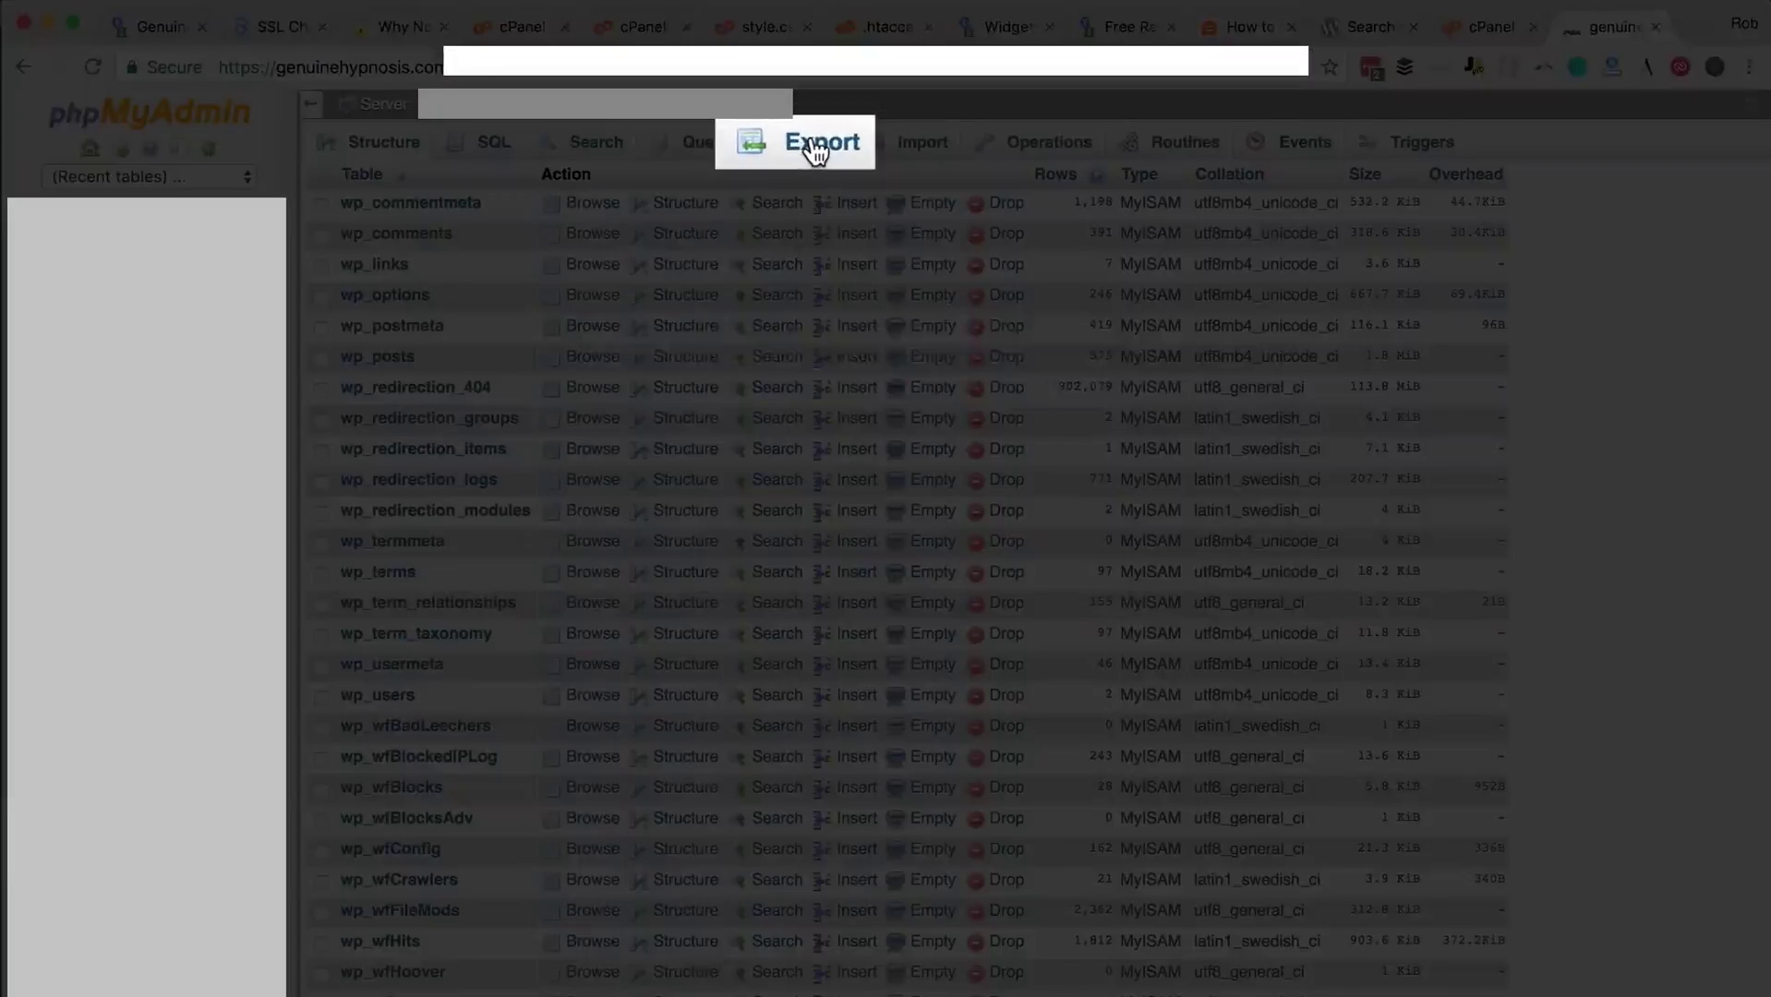
Export the database as a Quick SQL backup, then open the wp_posts table
left_click(809, 147)
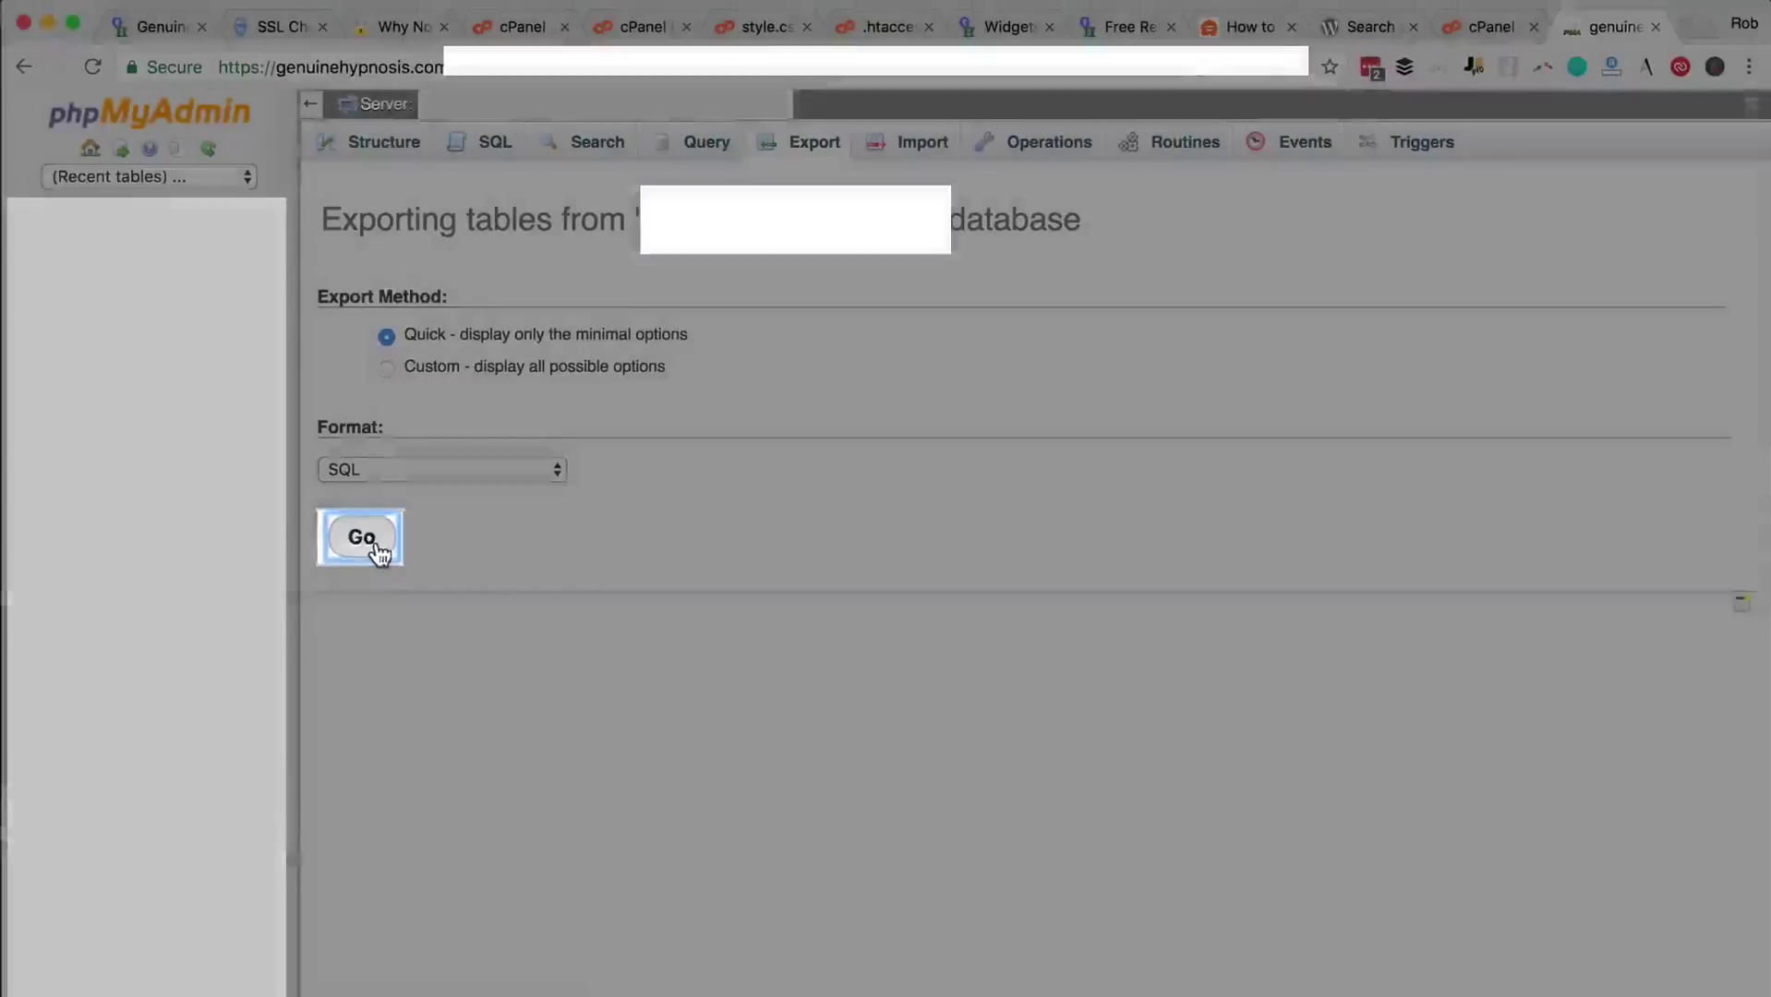
left_click(361, 537)
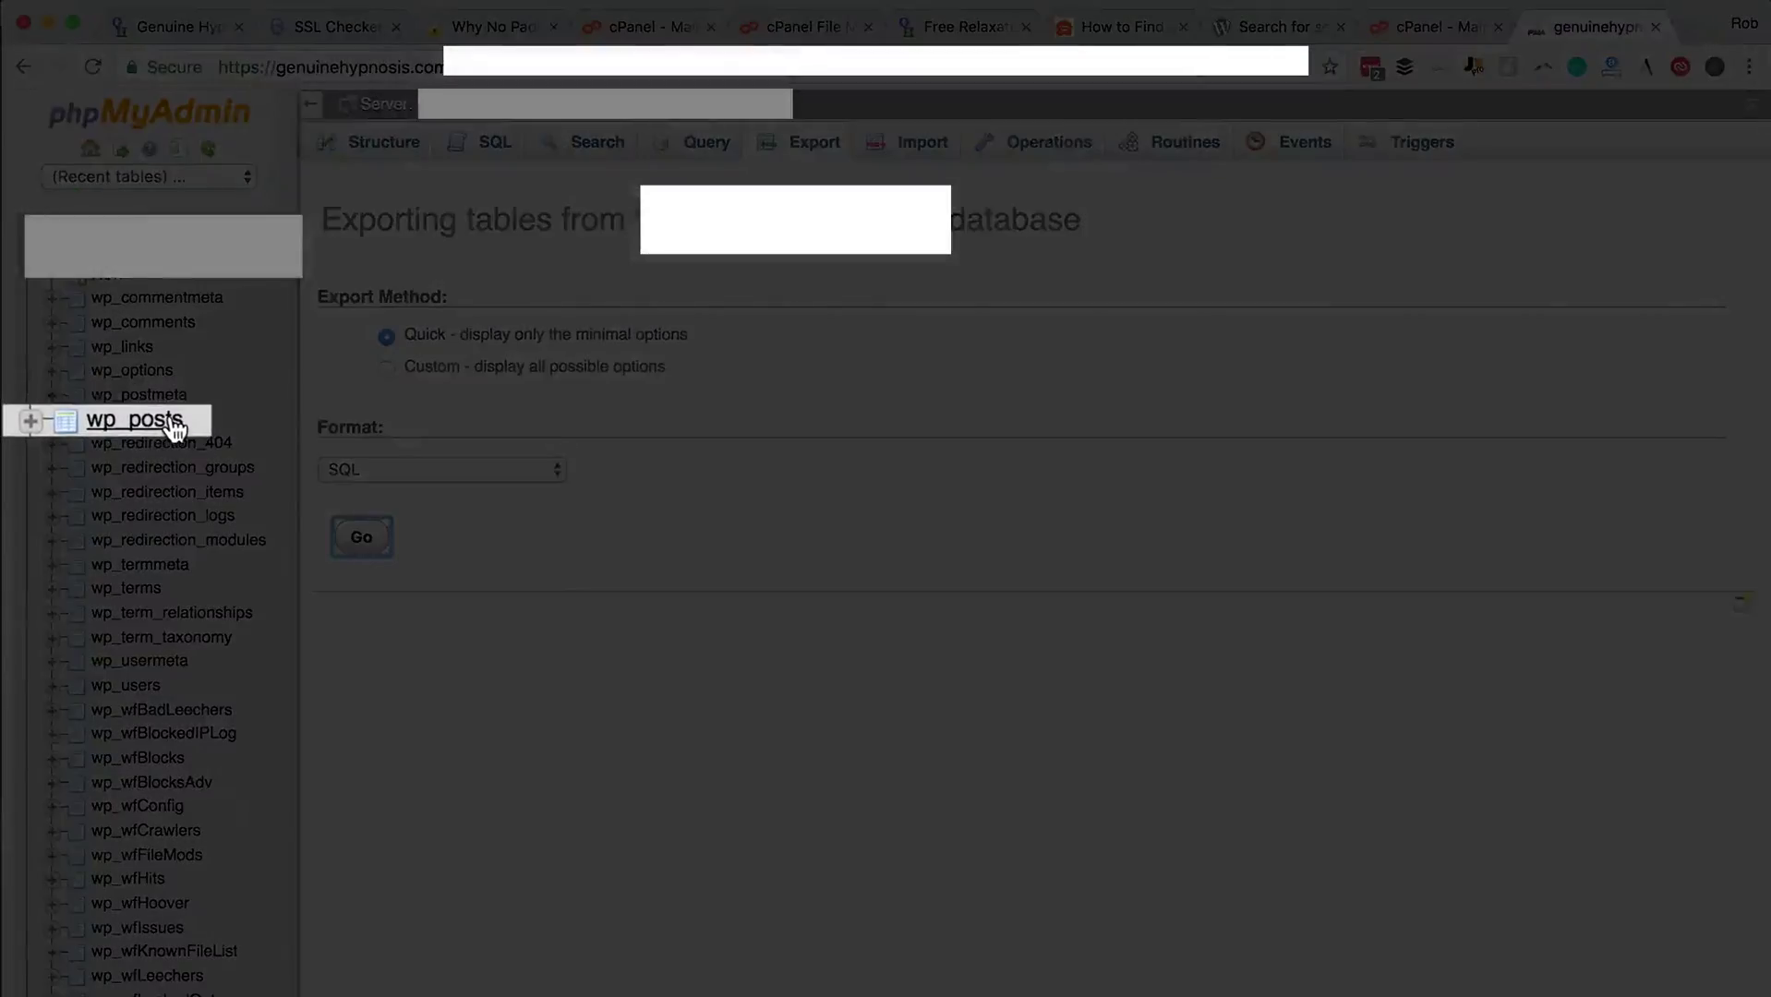
left_click(174, 427)
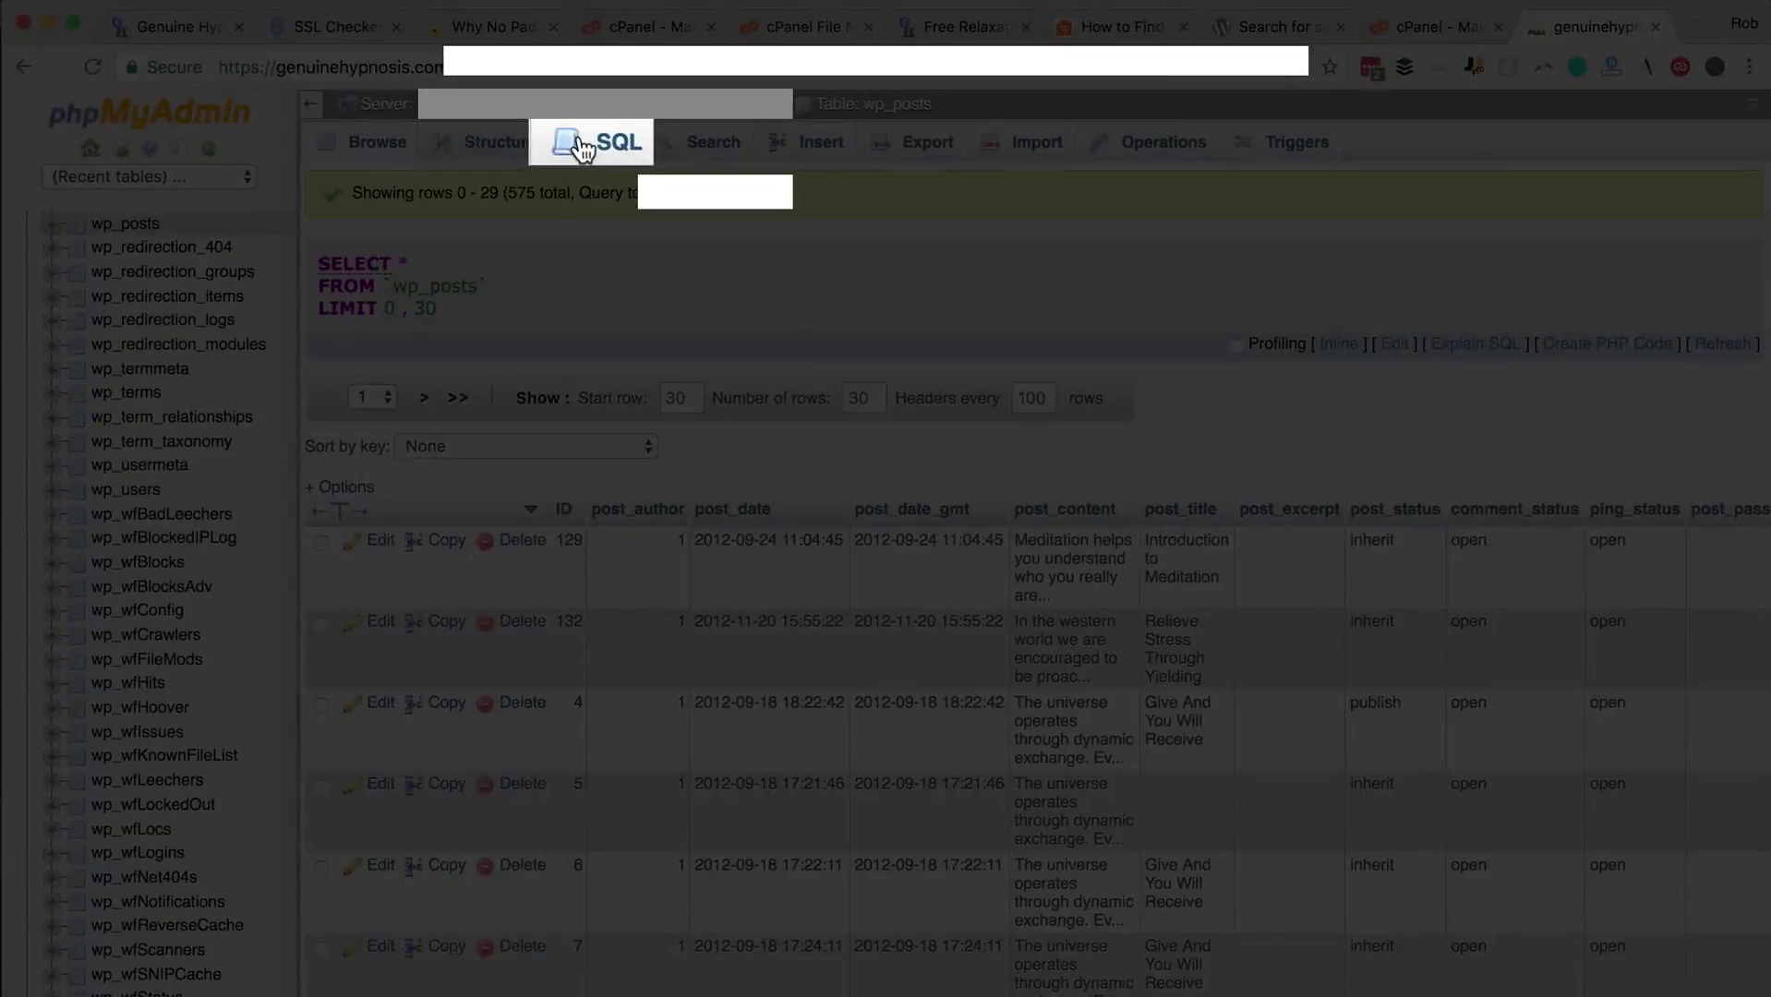
Replace the default wp_posts SQL query with the UPDATE replace(post_content, 'Text to find', 'text to replace with') template
left_click(581, 148)
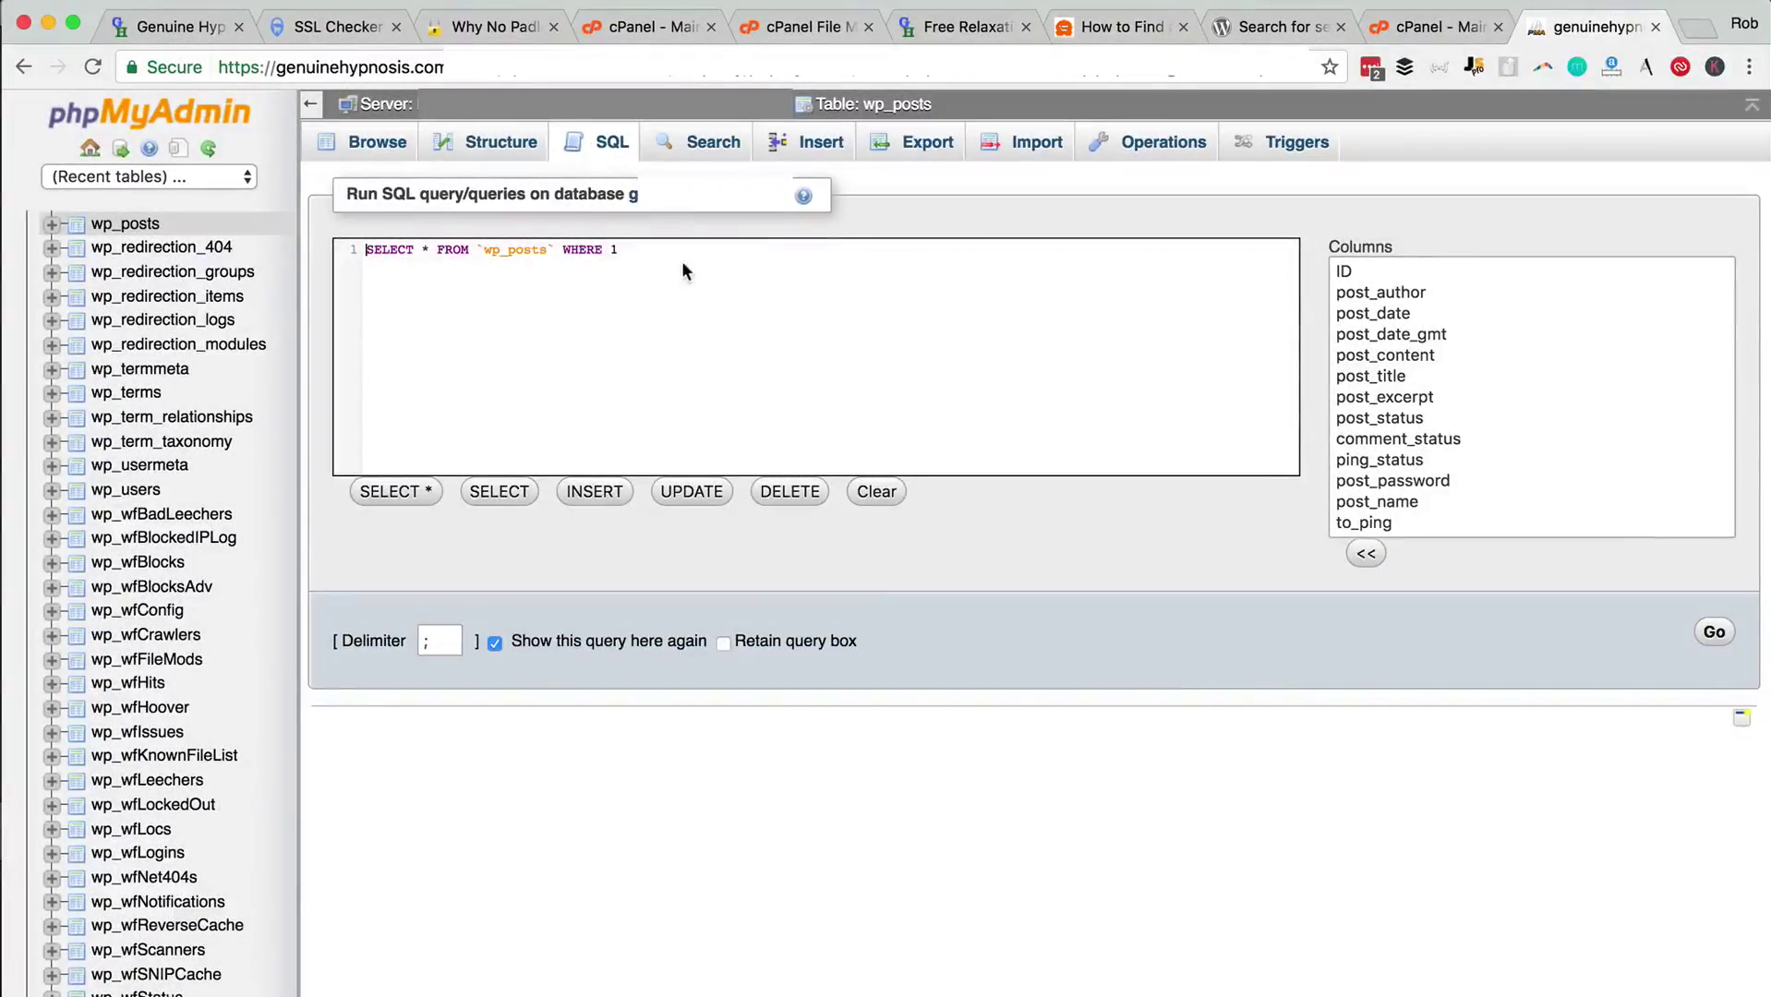
key("super+a")
type("update wp_posts set post_content = replace(post_content,'Text to find','text to replace with');")
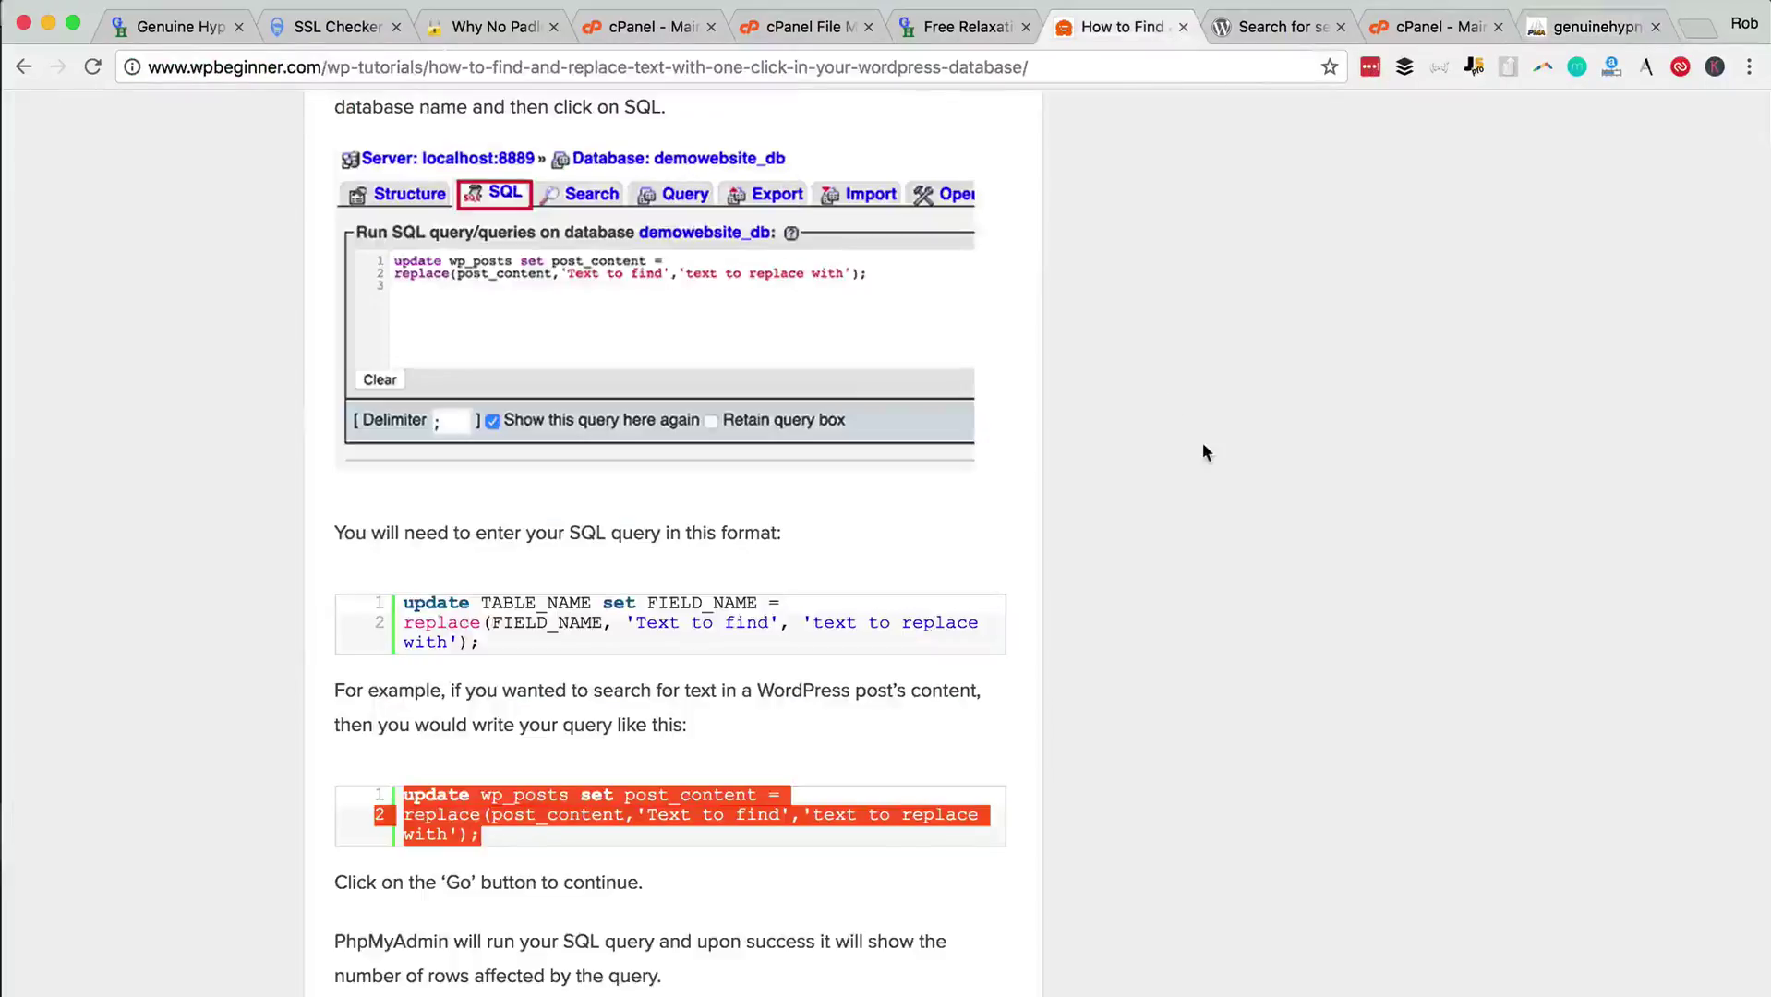
Scroll WPBeginner's article to the example wp_posts find-and-replace UPDATE query, then return to phpMyAdmin
scroll(1202, 443, "up", 7)
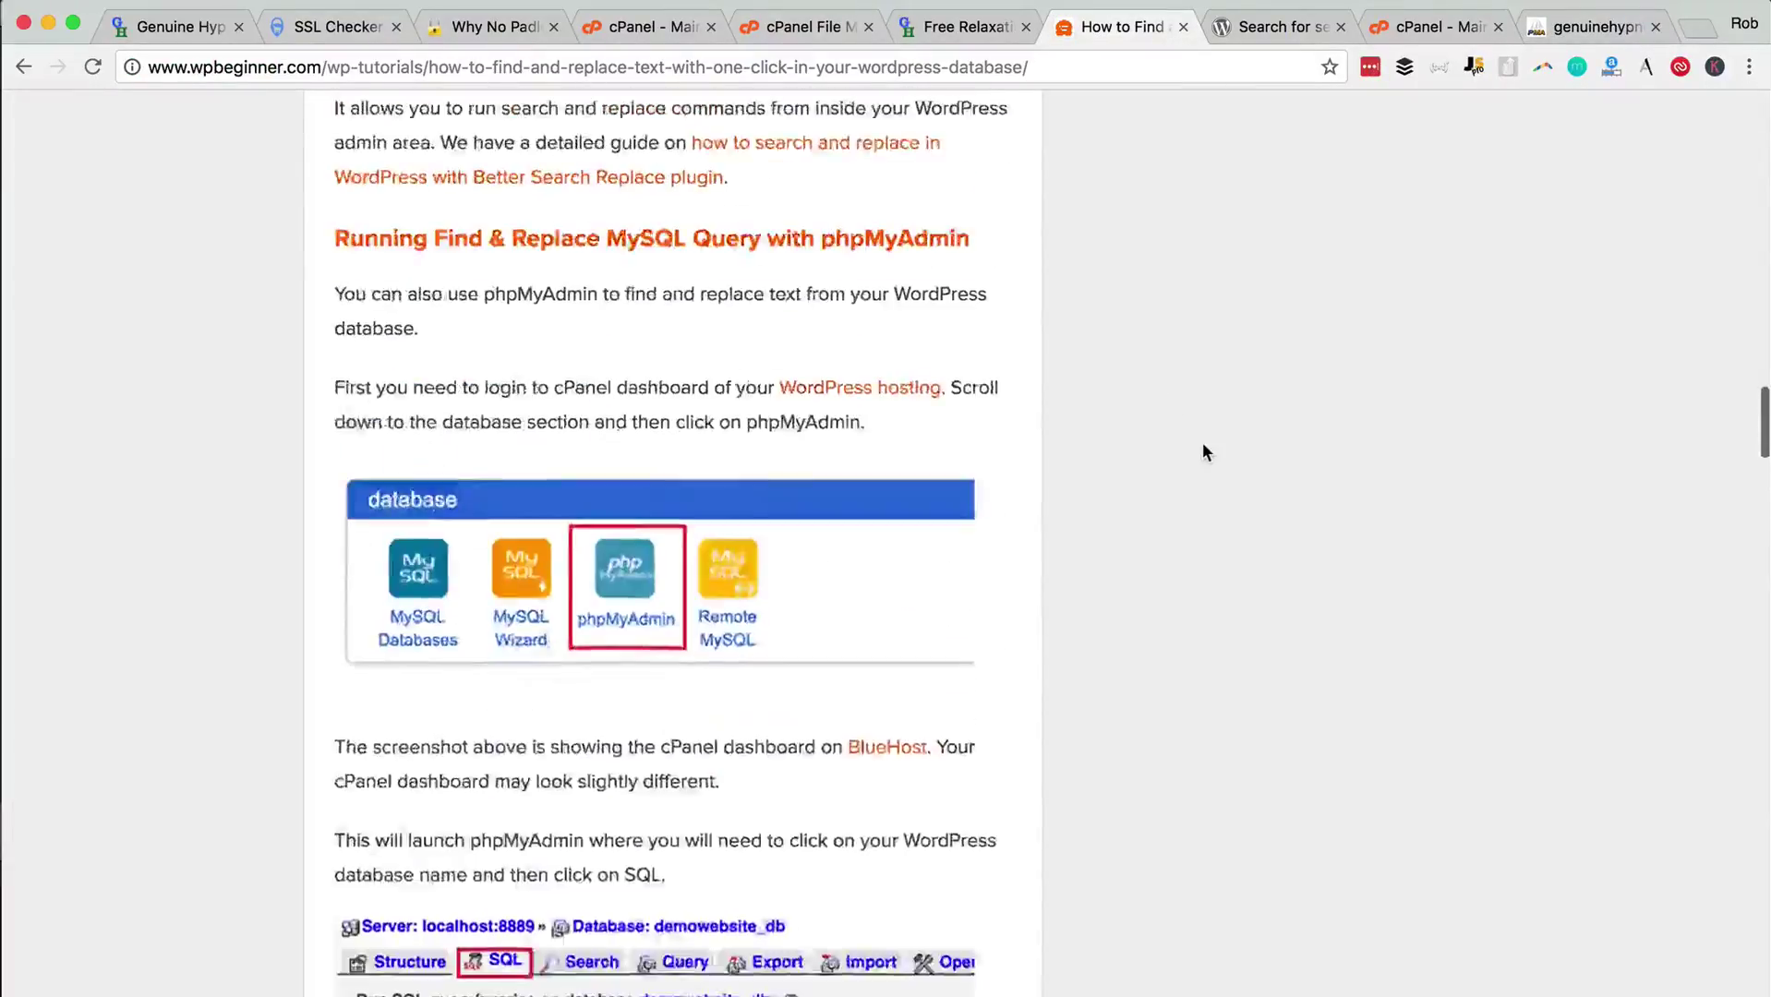
scroll(1203, 444, "up", 15)
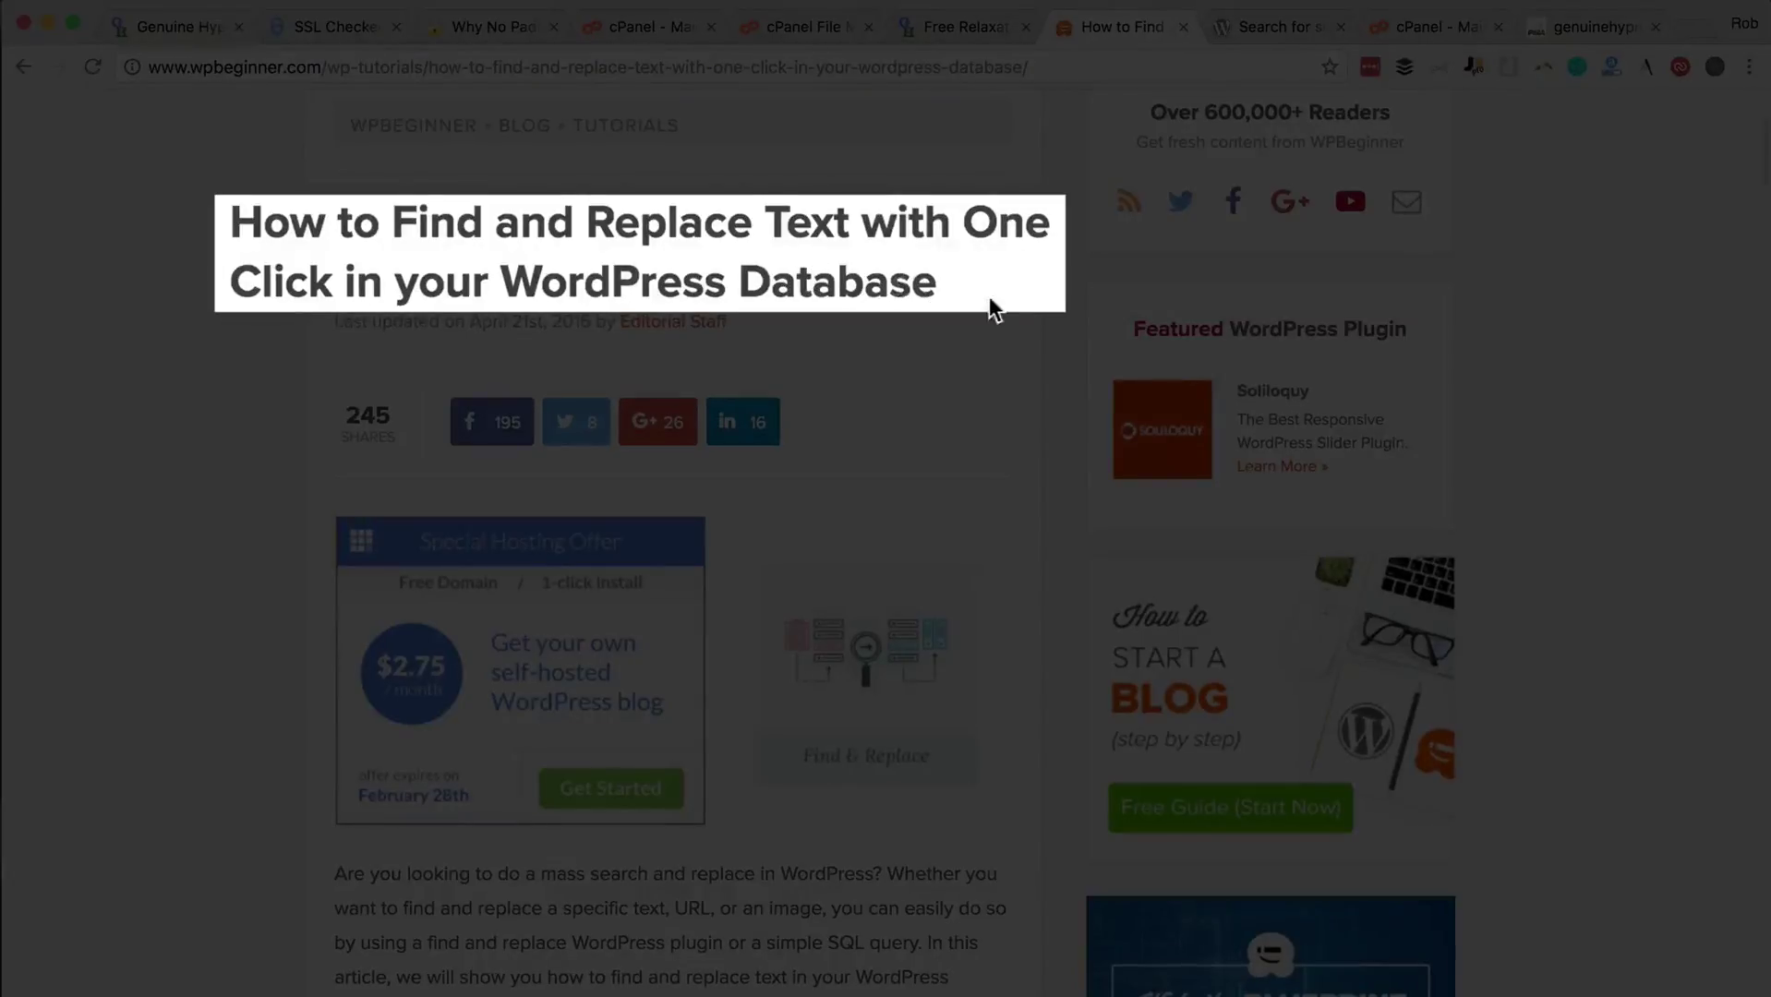
scroll(926, 295, "down", 10)
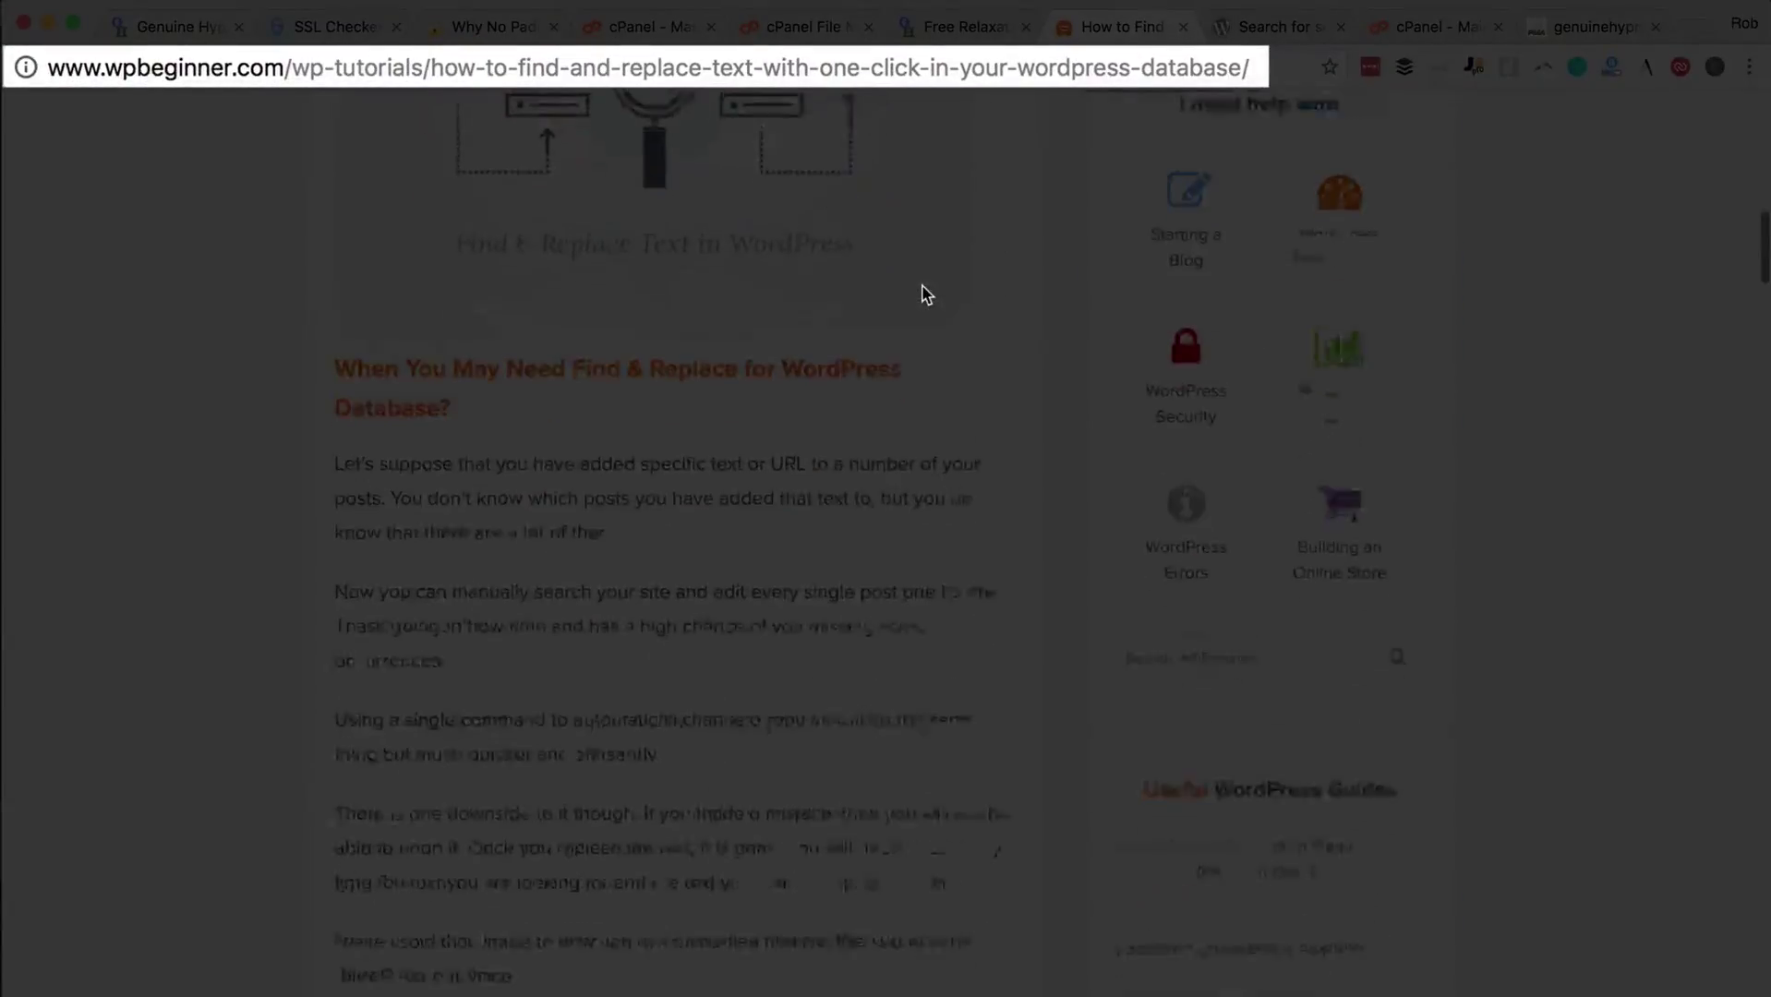
scroll(924, 295, "down", 10)
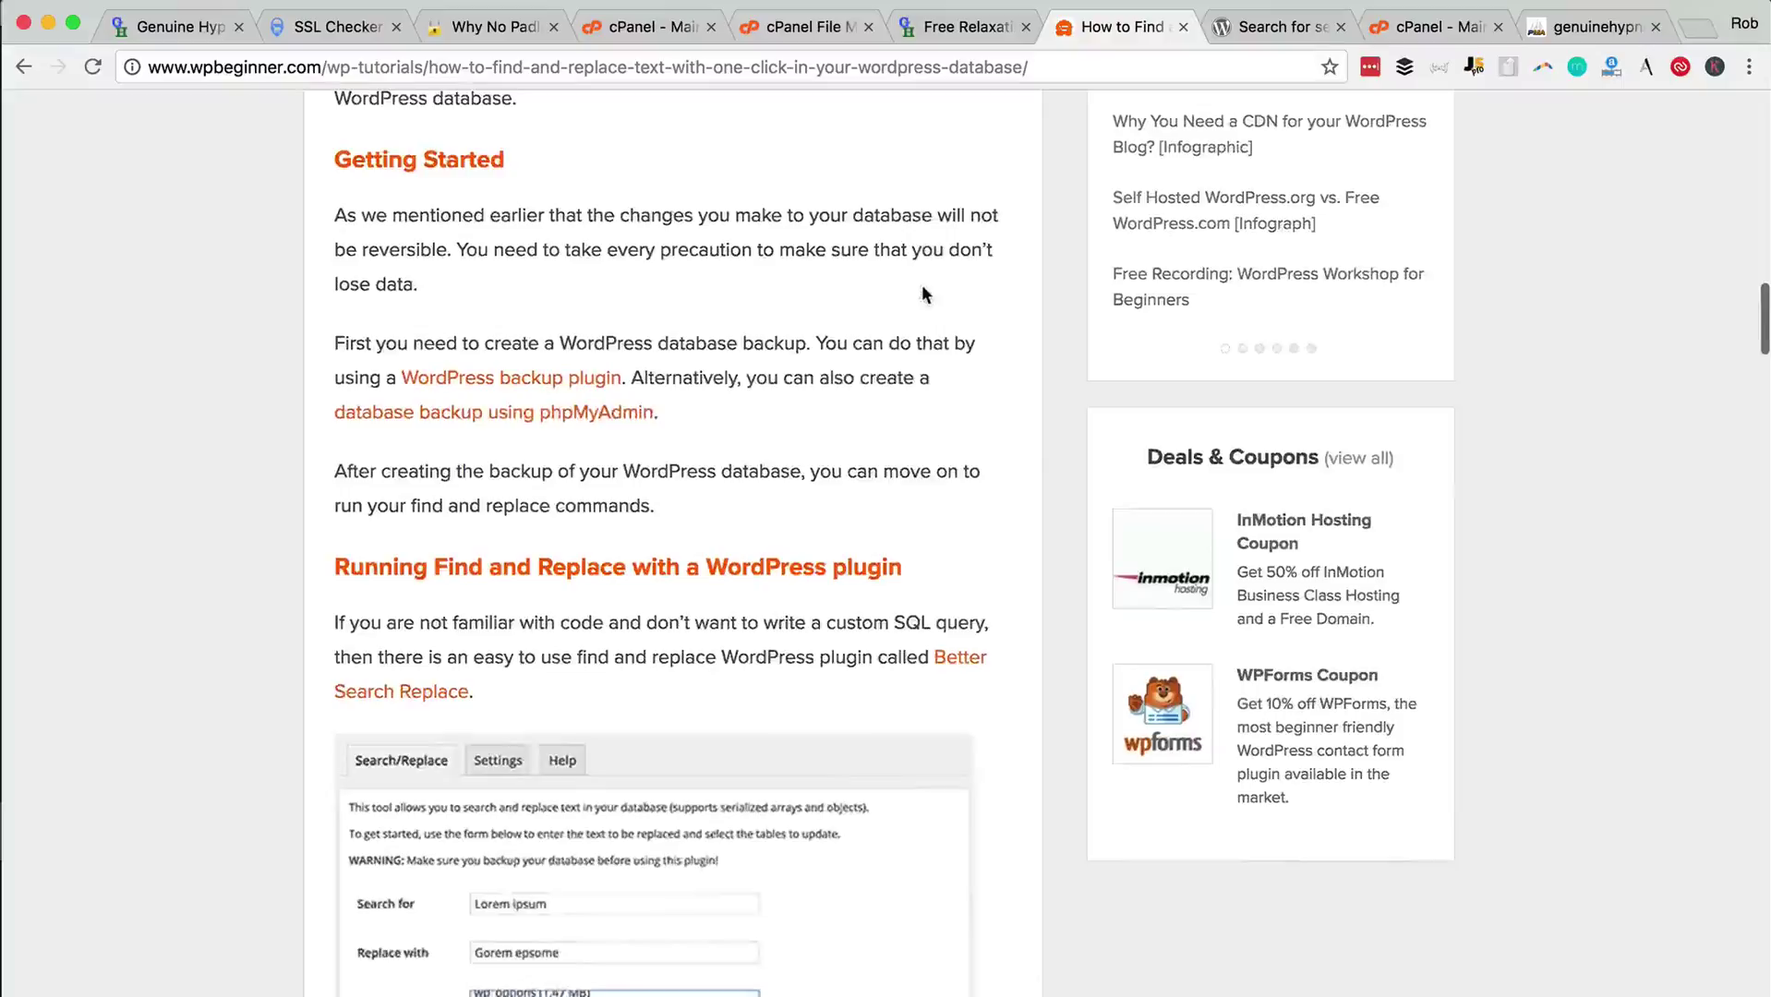
scroll(922, 294, "down", 15)
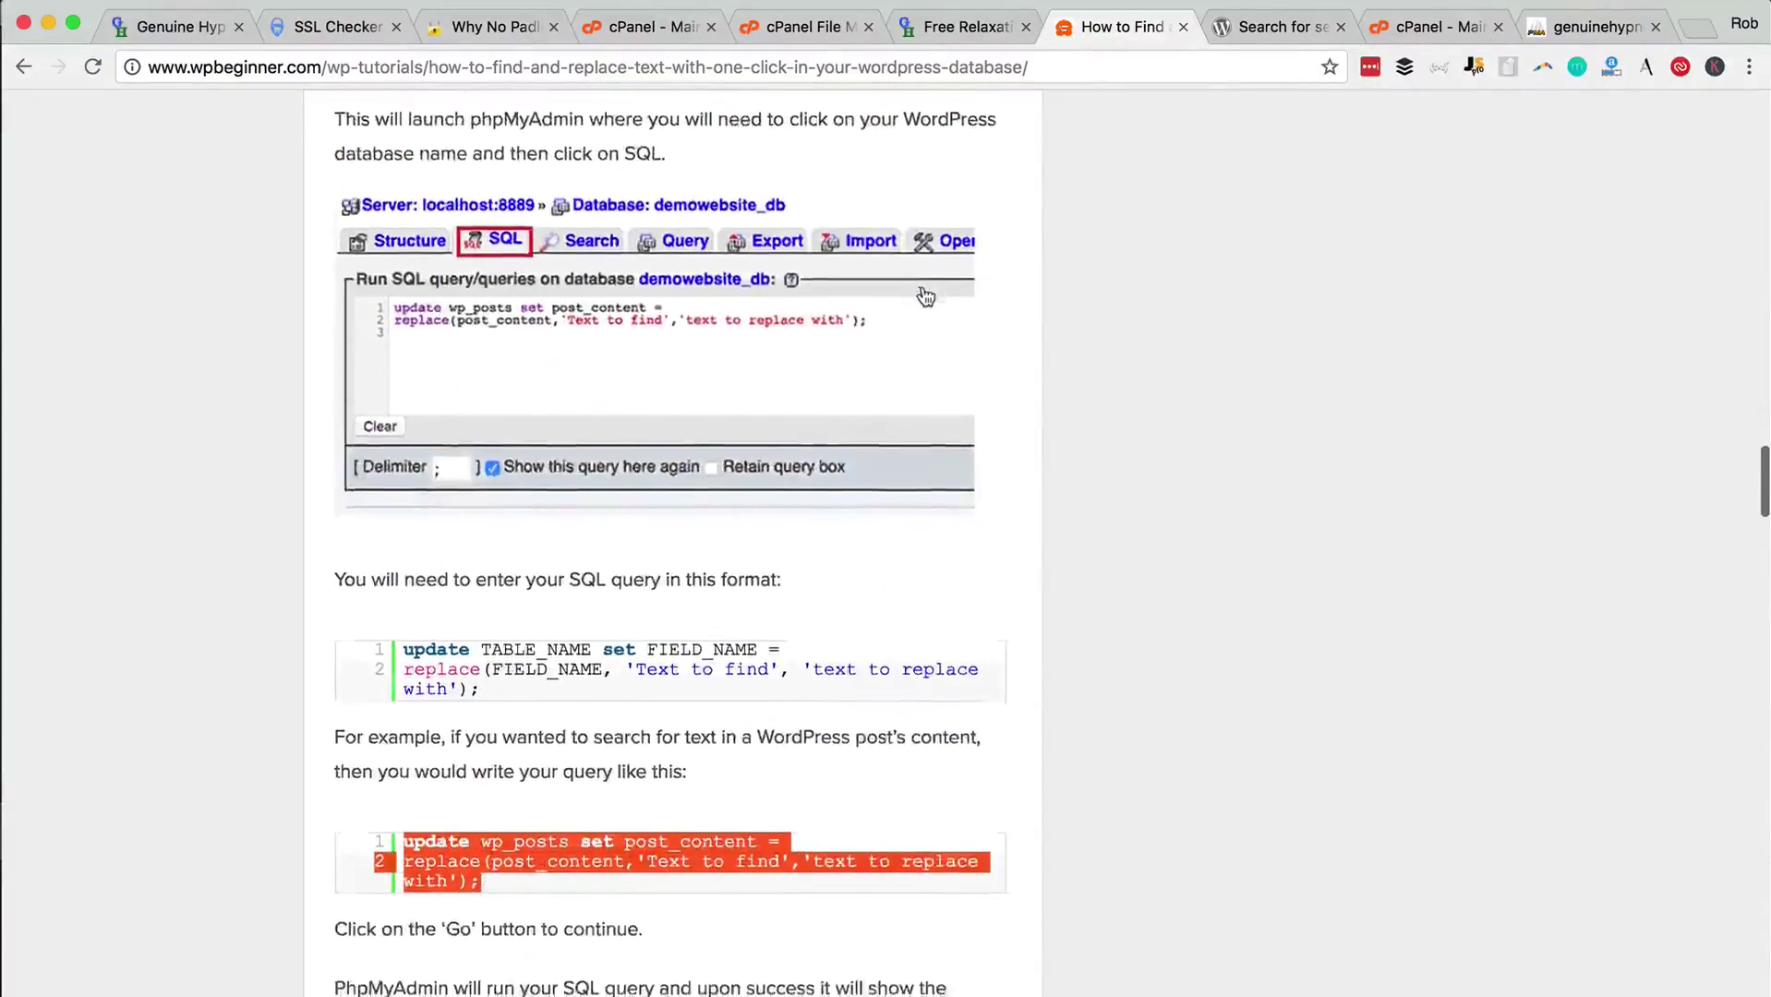
scroll(925, 295, "down", 4)
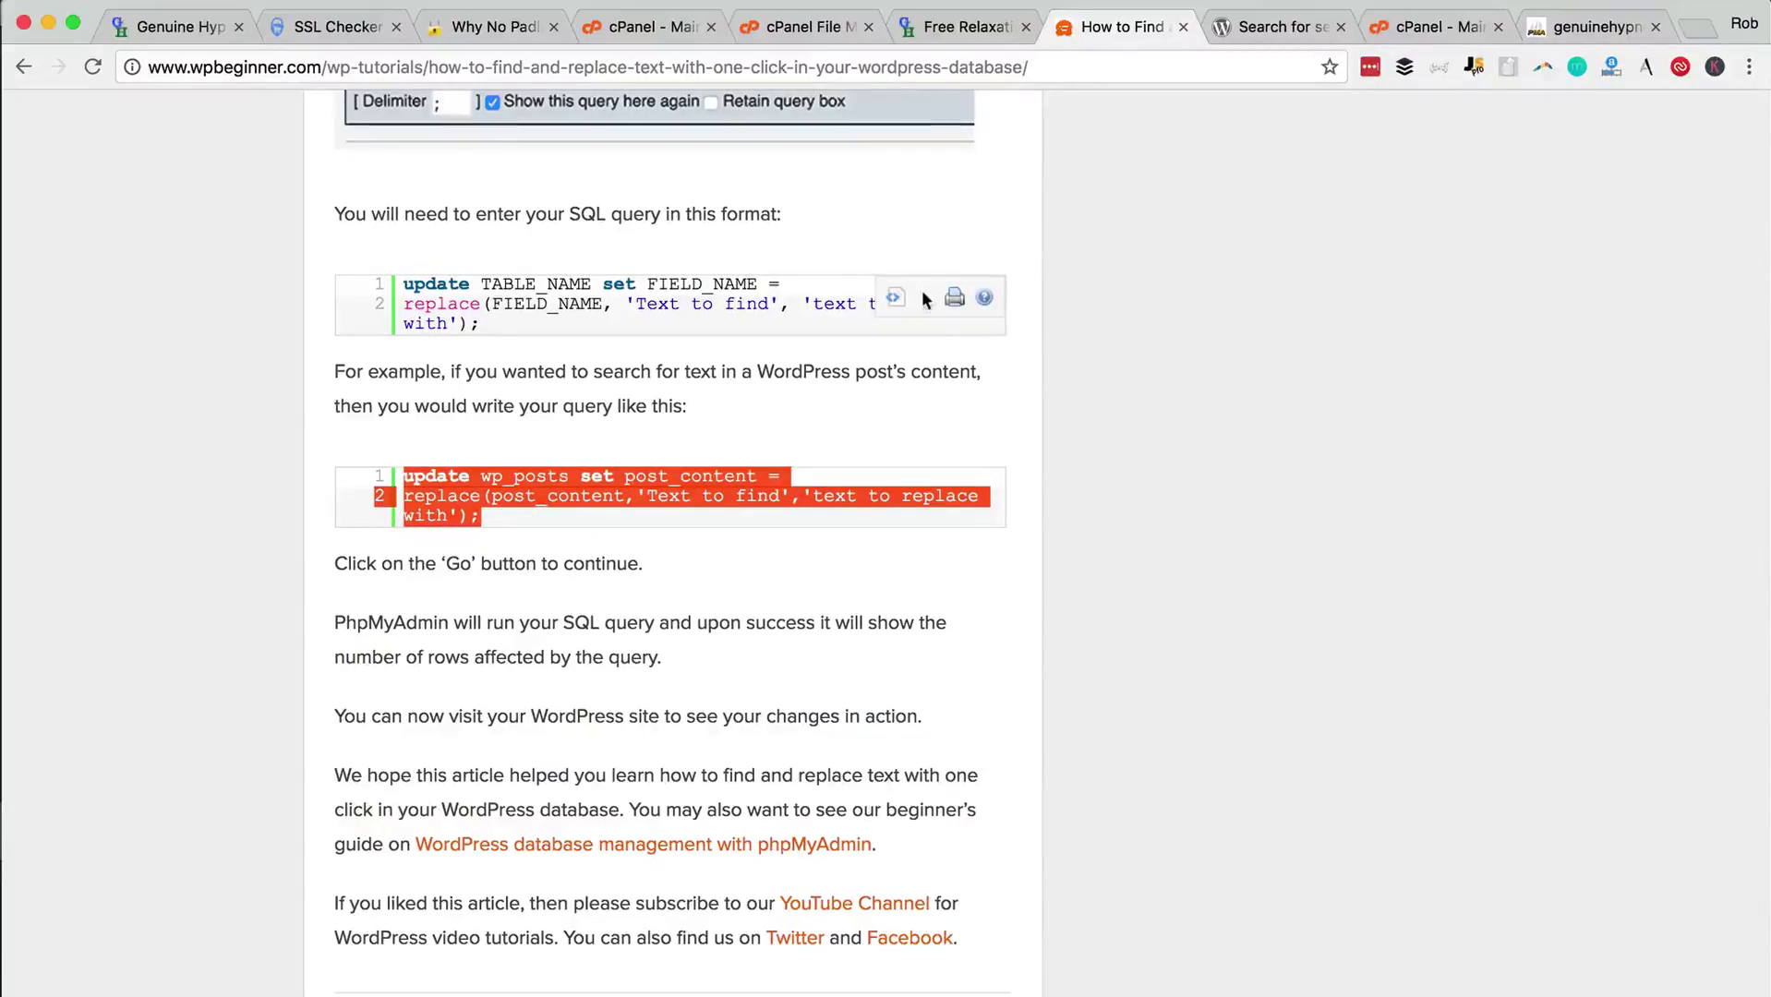
left_click(1545, 30)
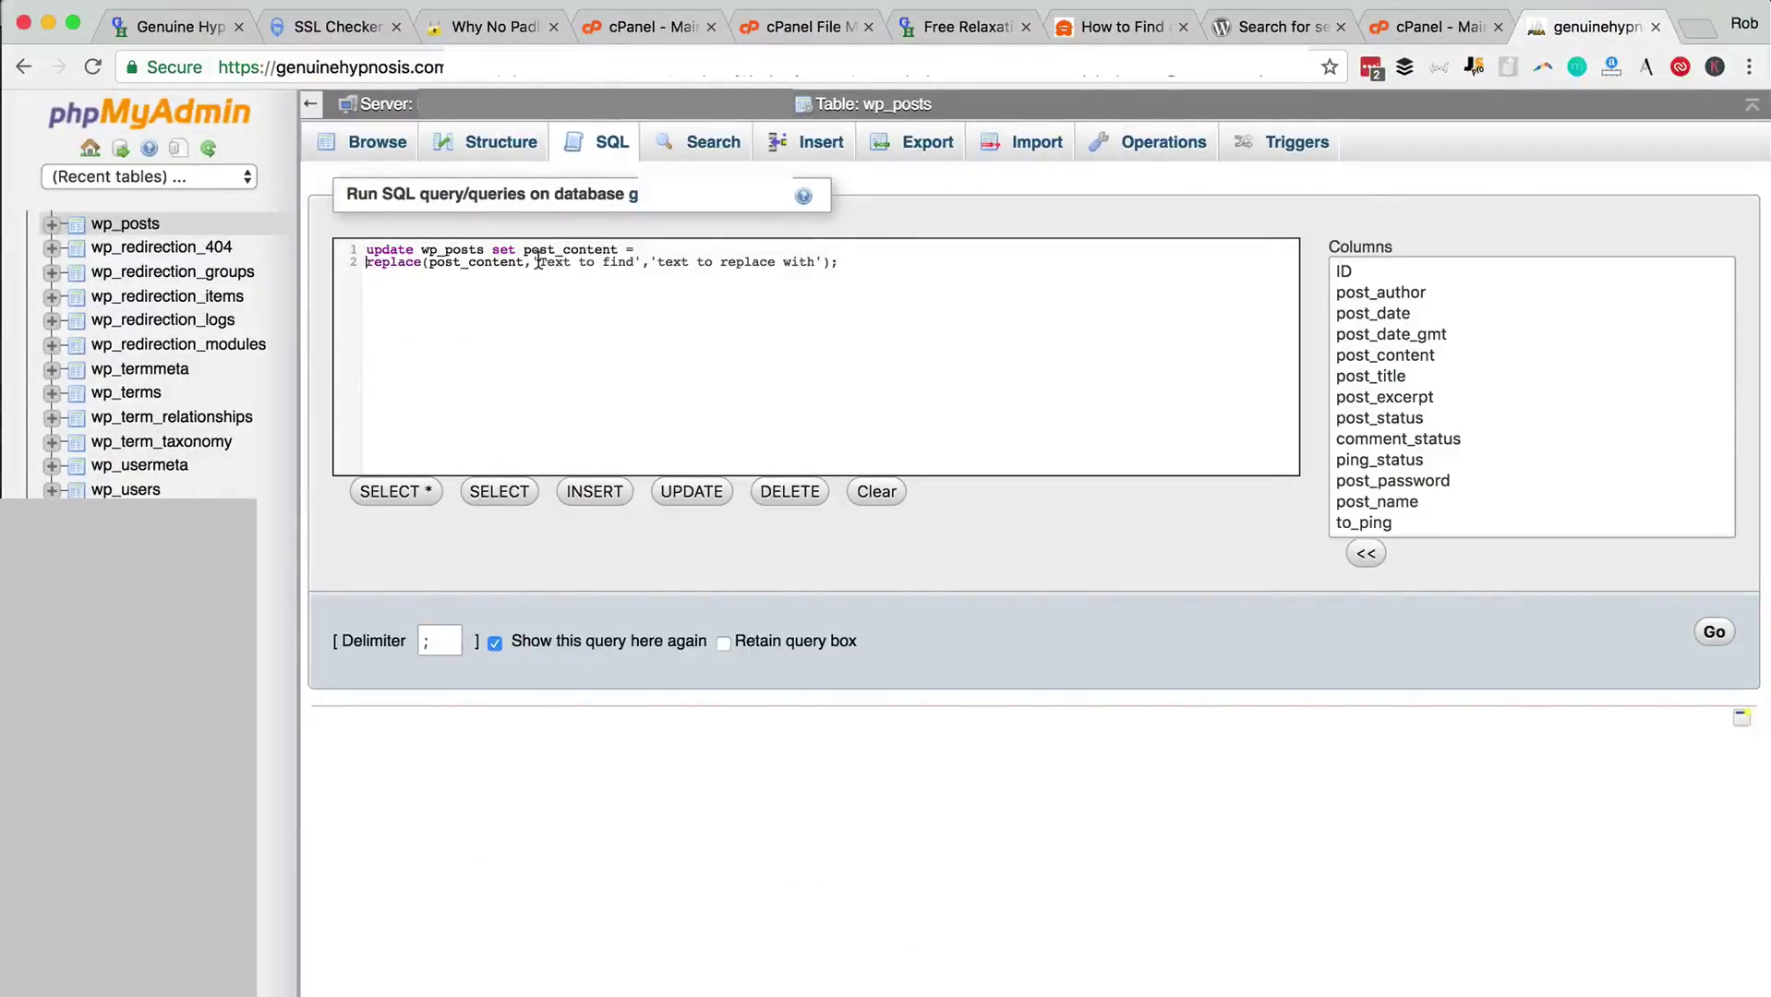
left_click_drag(536, 264, 629, 264)
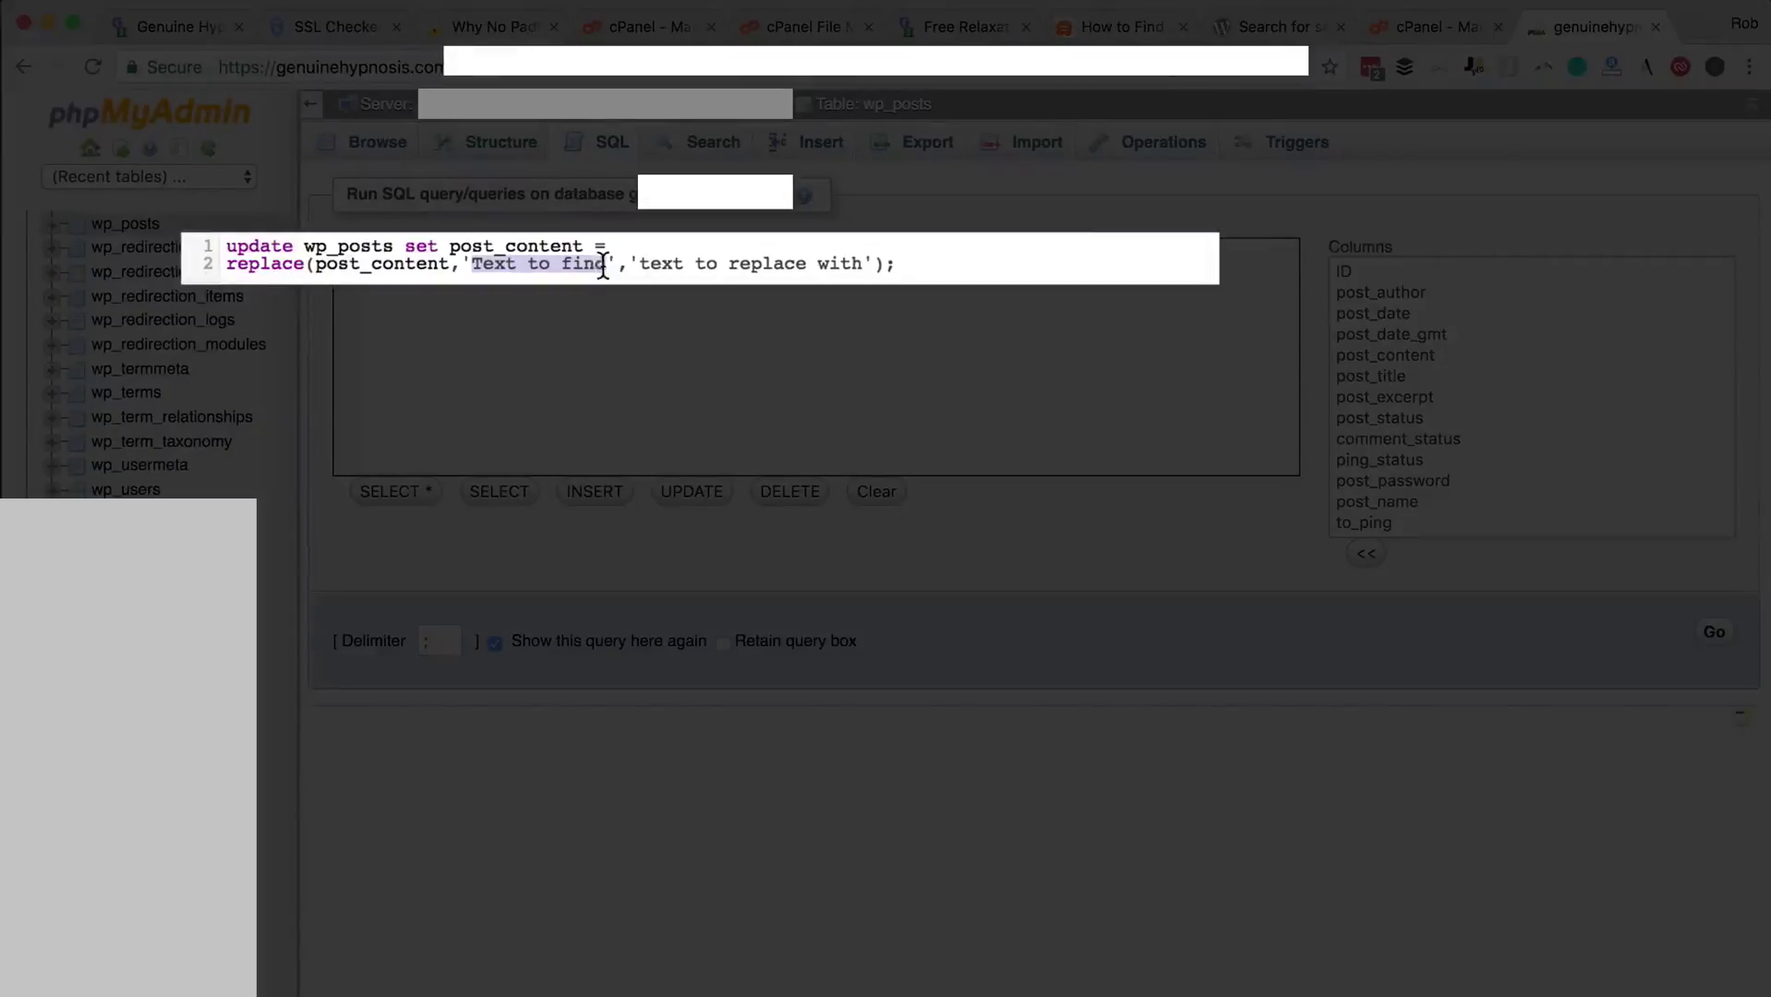
type("http")
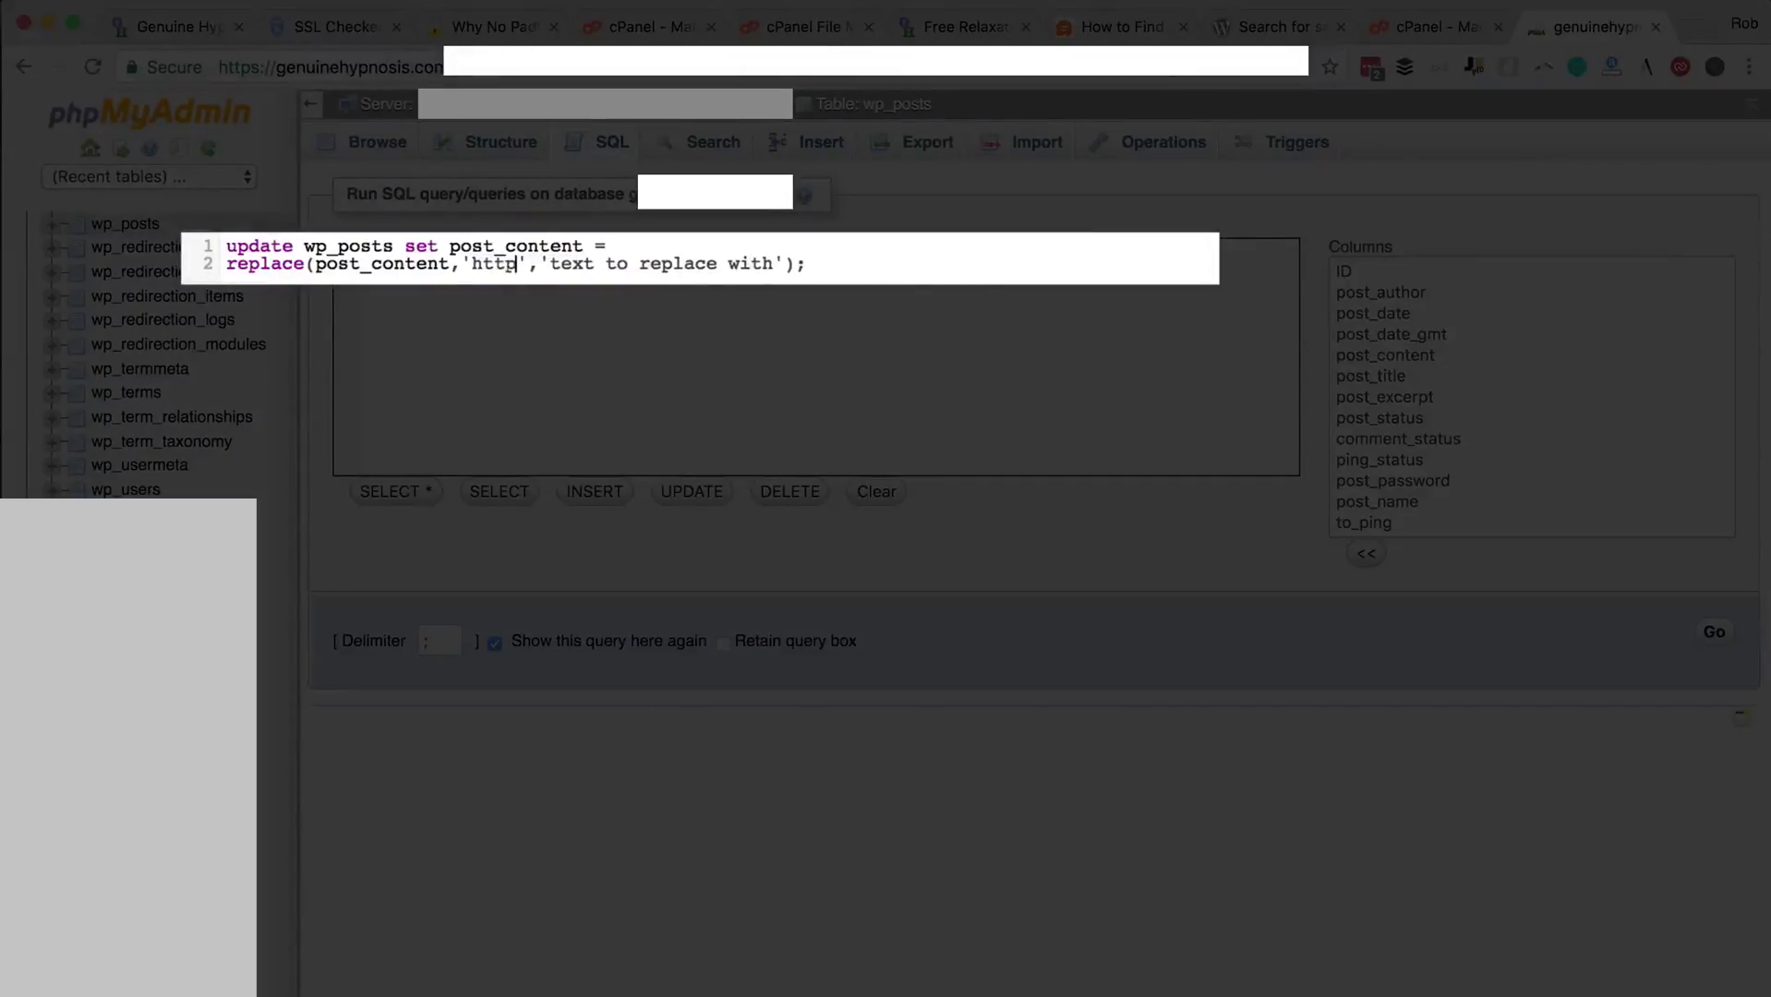
type("://gen")
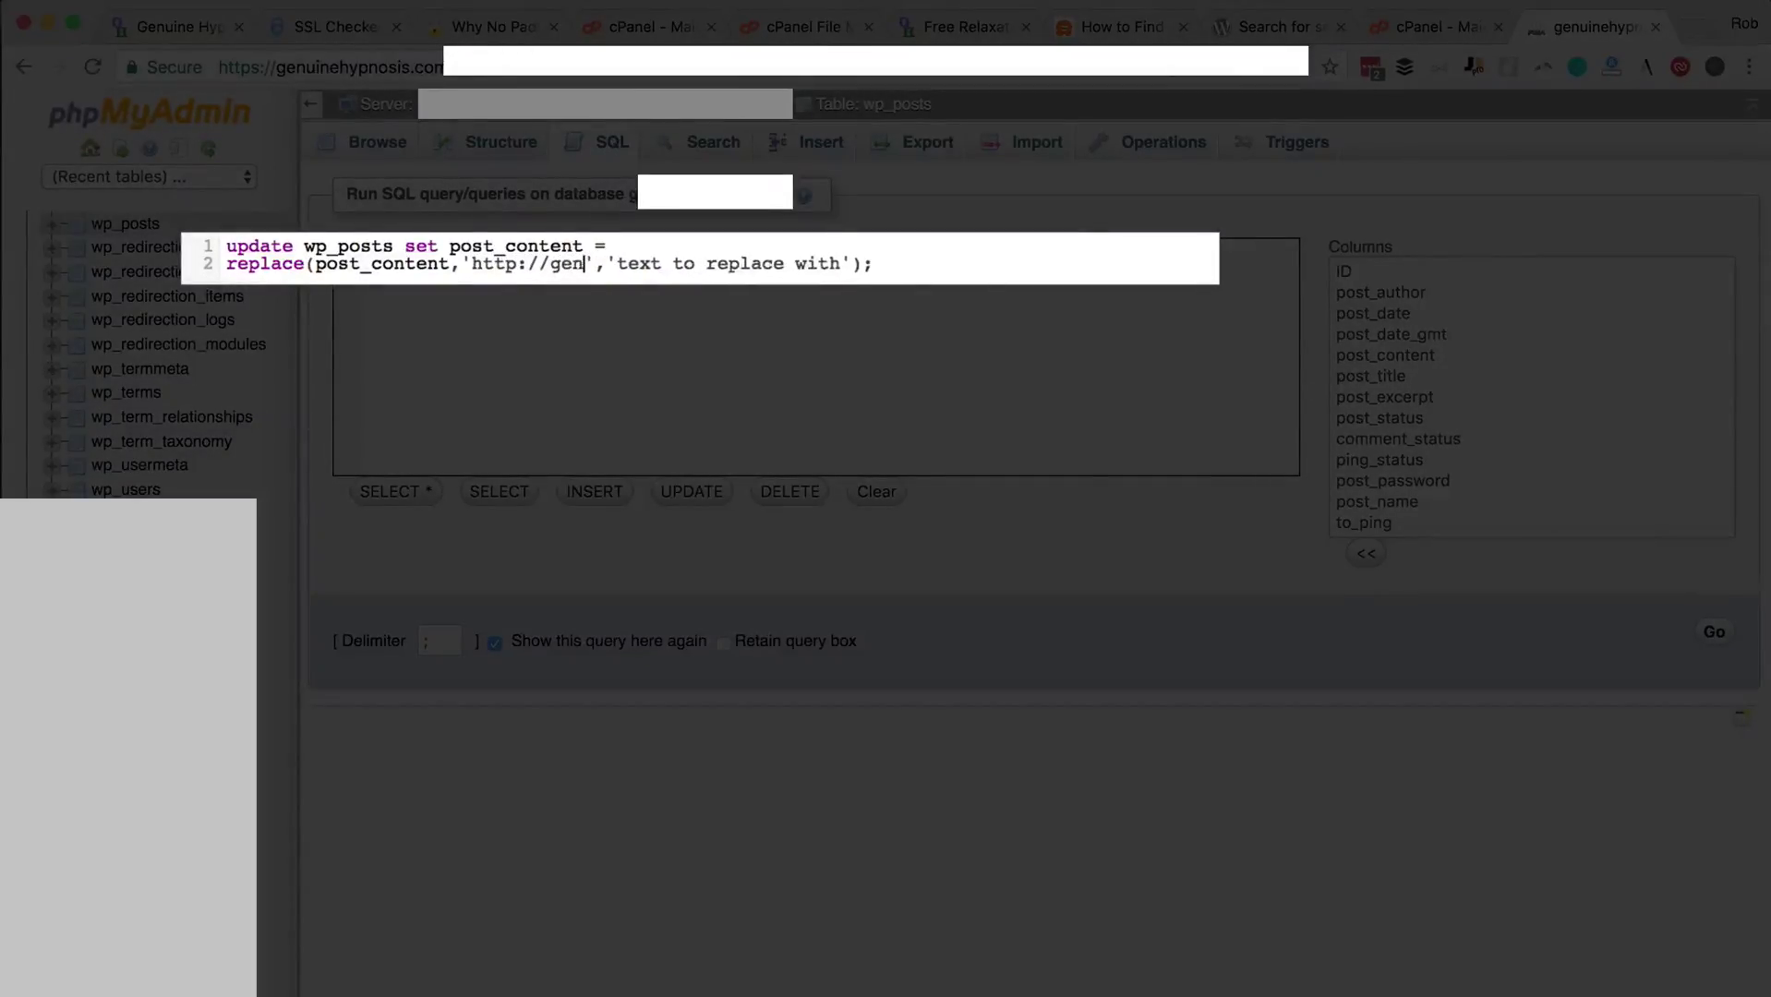
type("uinehypnosis.com")
left_click_drag(472, 264, 763, 264)
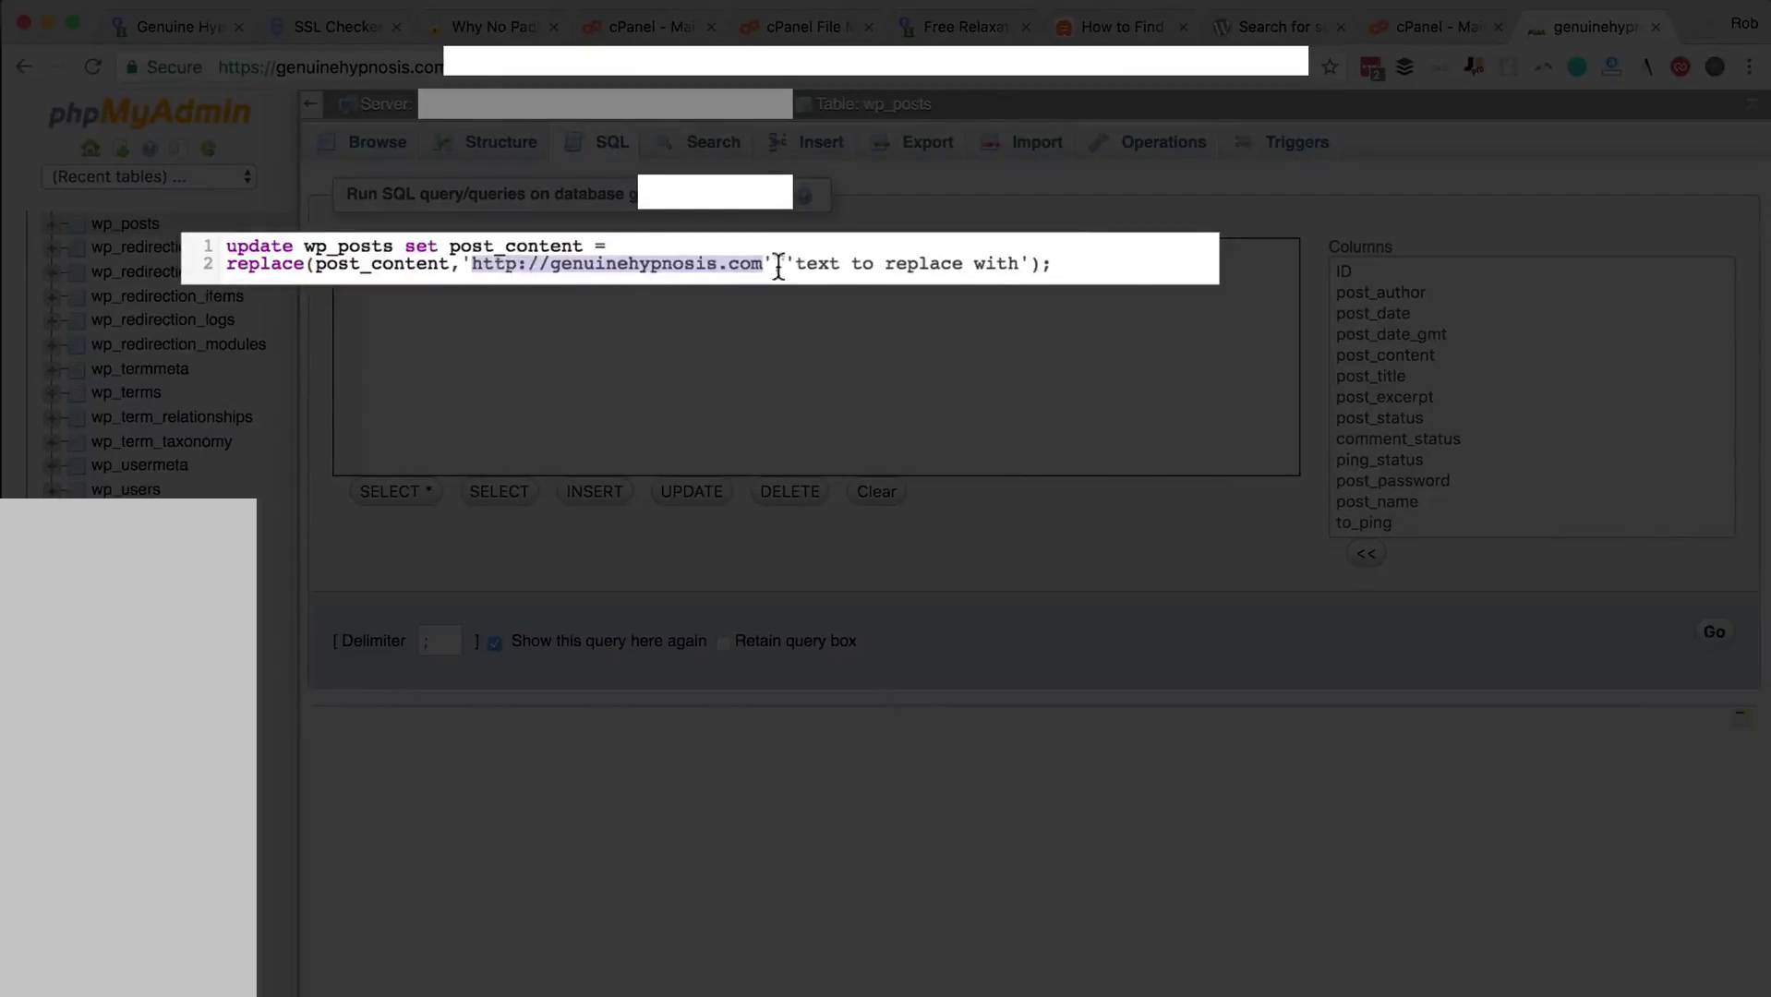
key("super+c")
left_click(798, 264)
key("super+v")
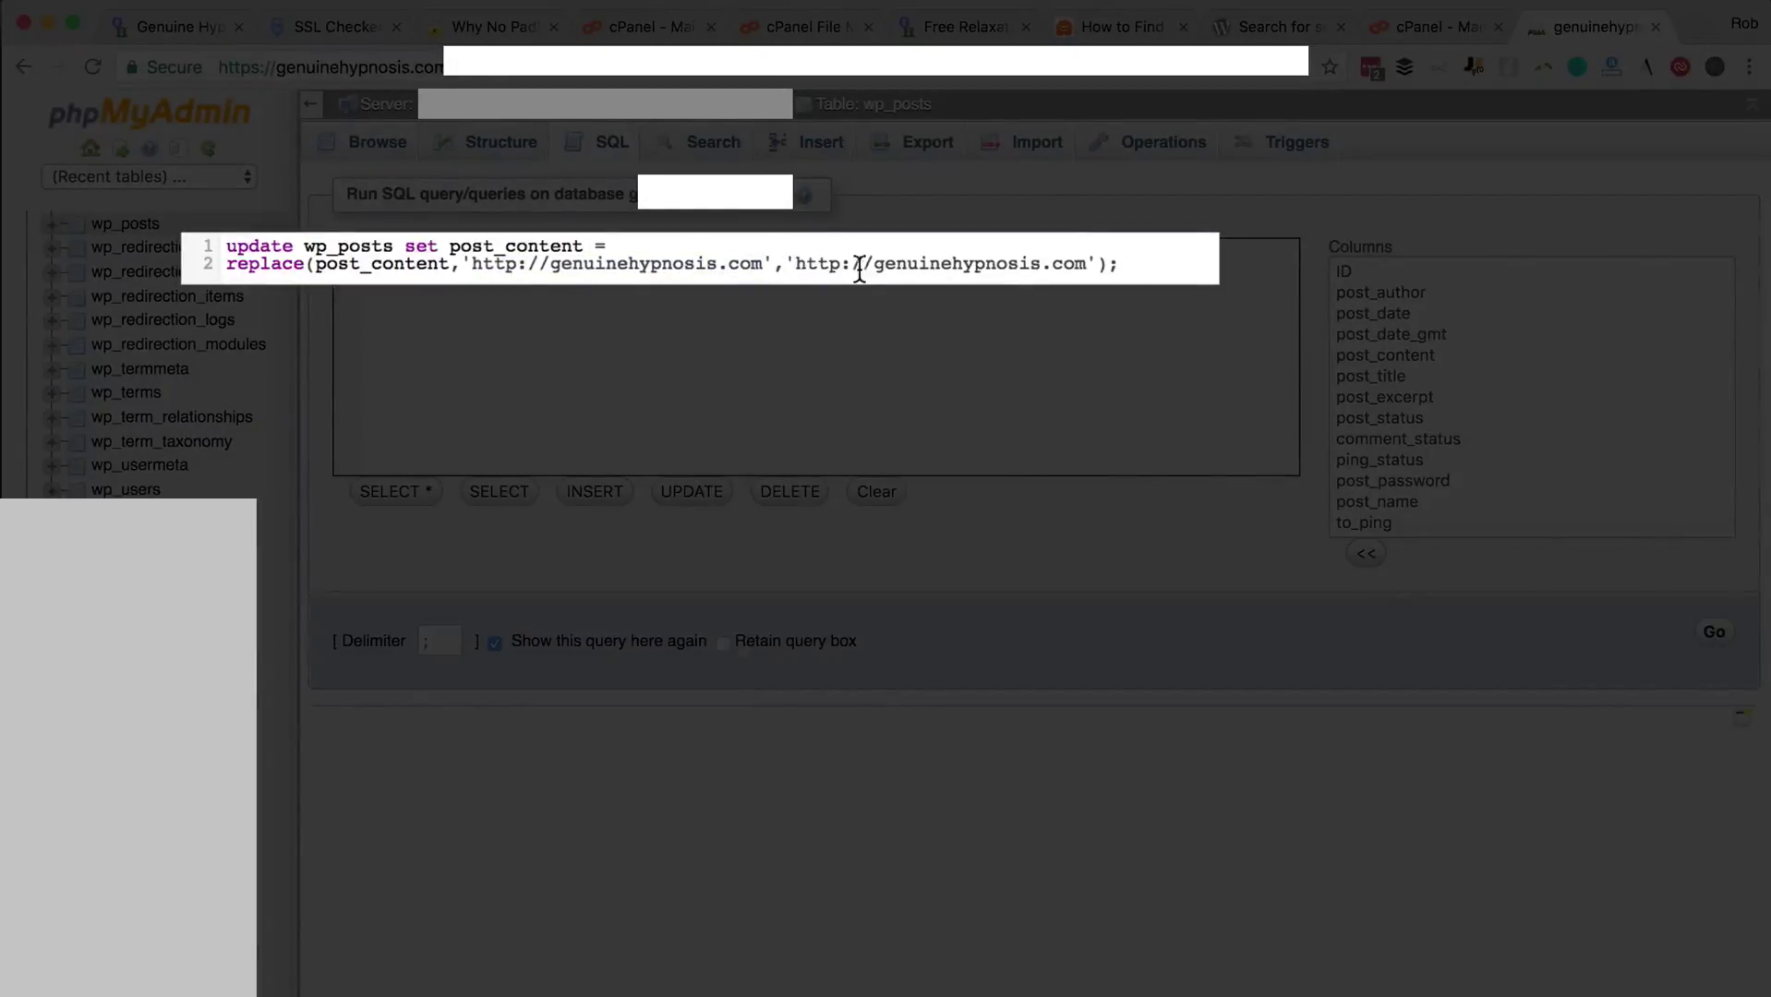
left_click(847, 264)
type("s")
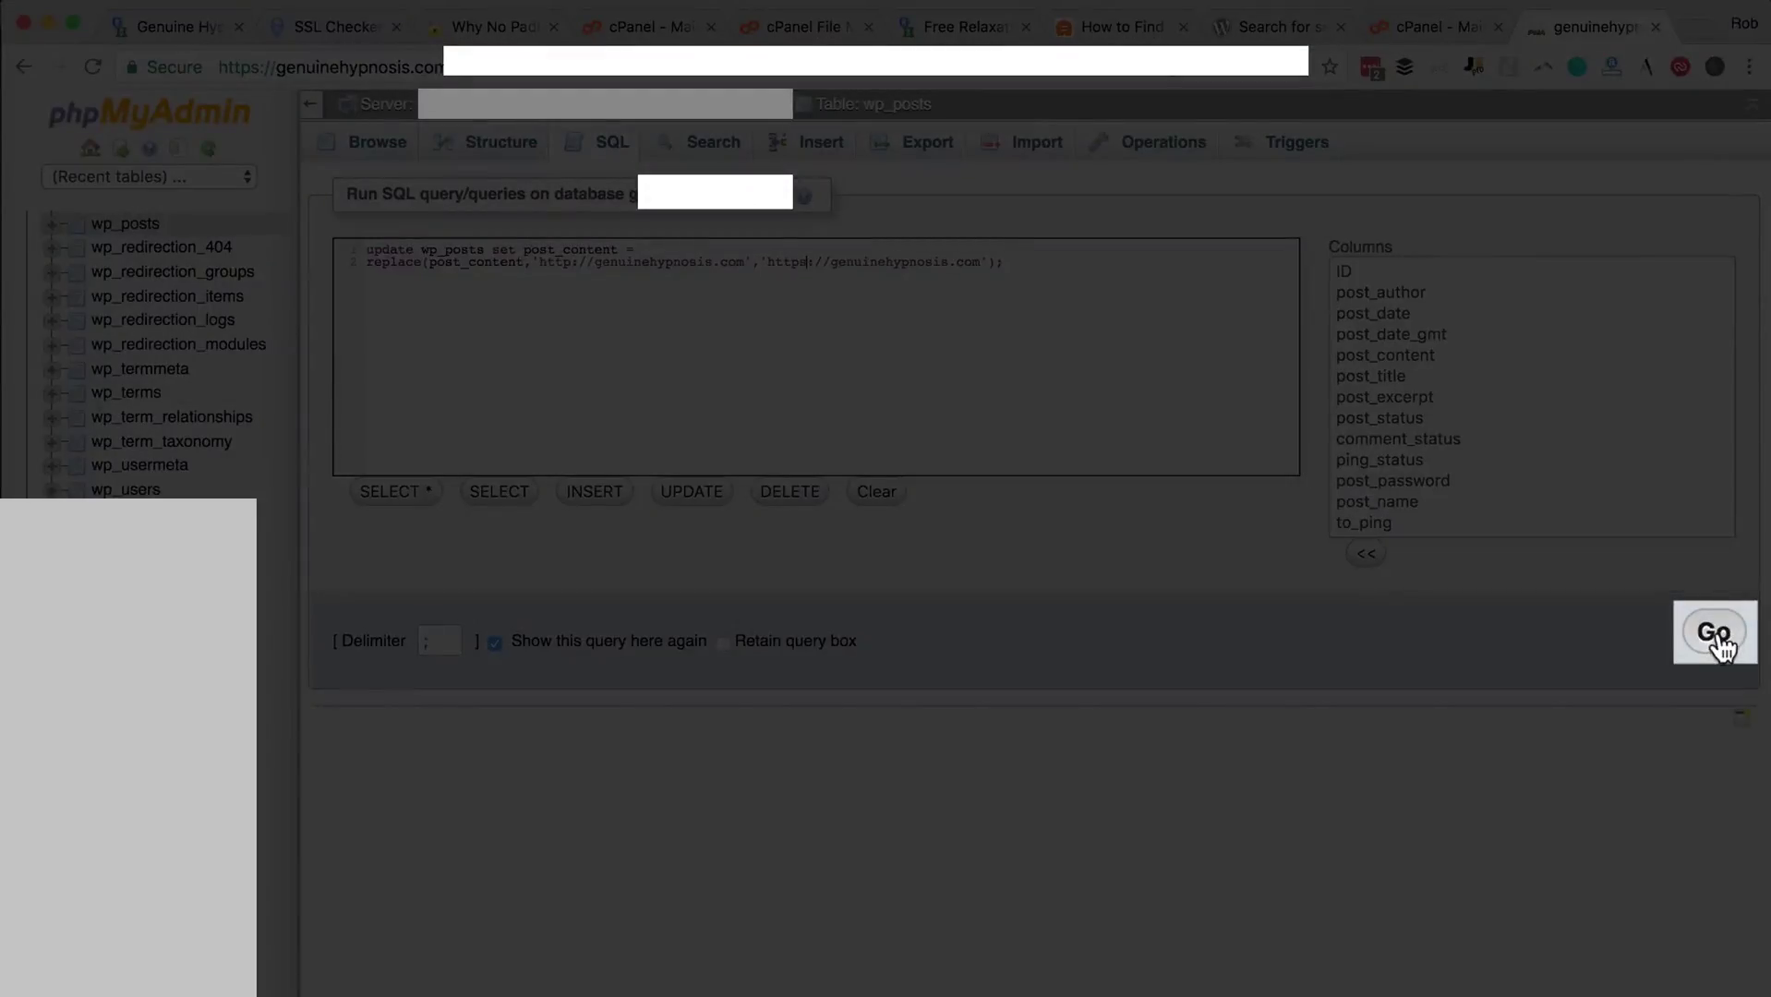
left_click(1715, 638)
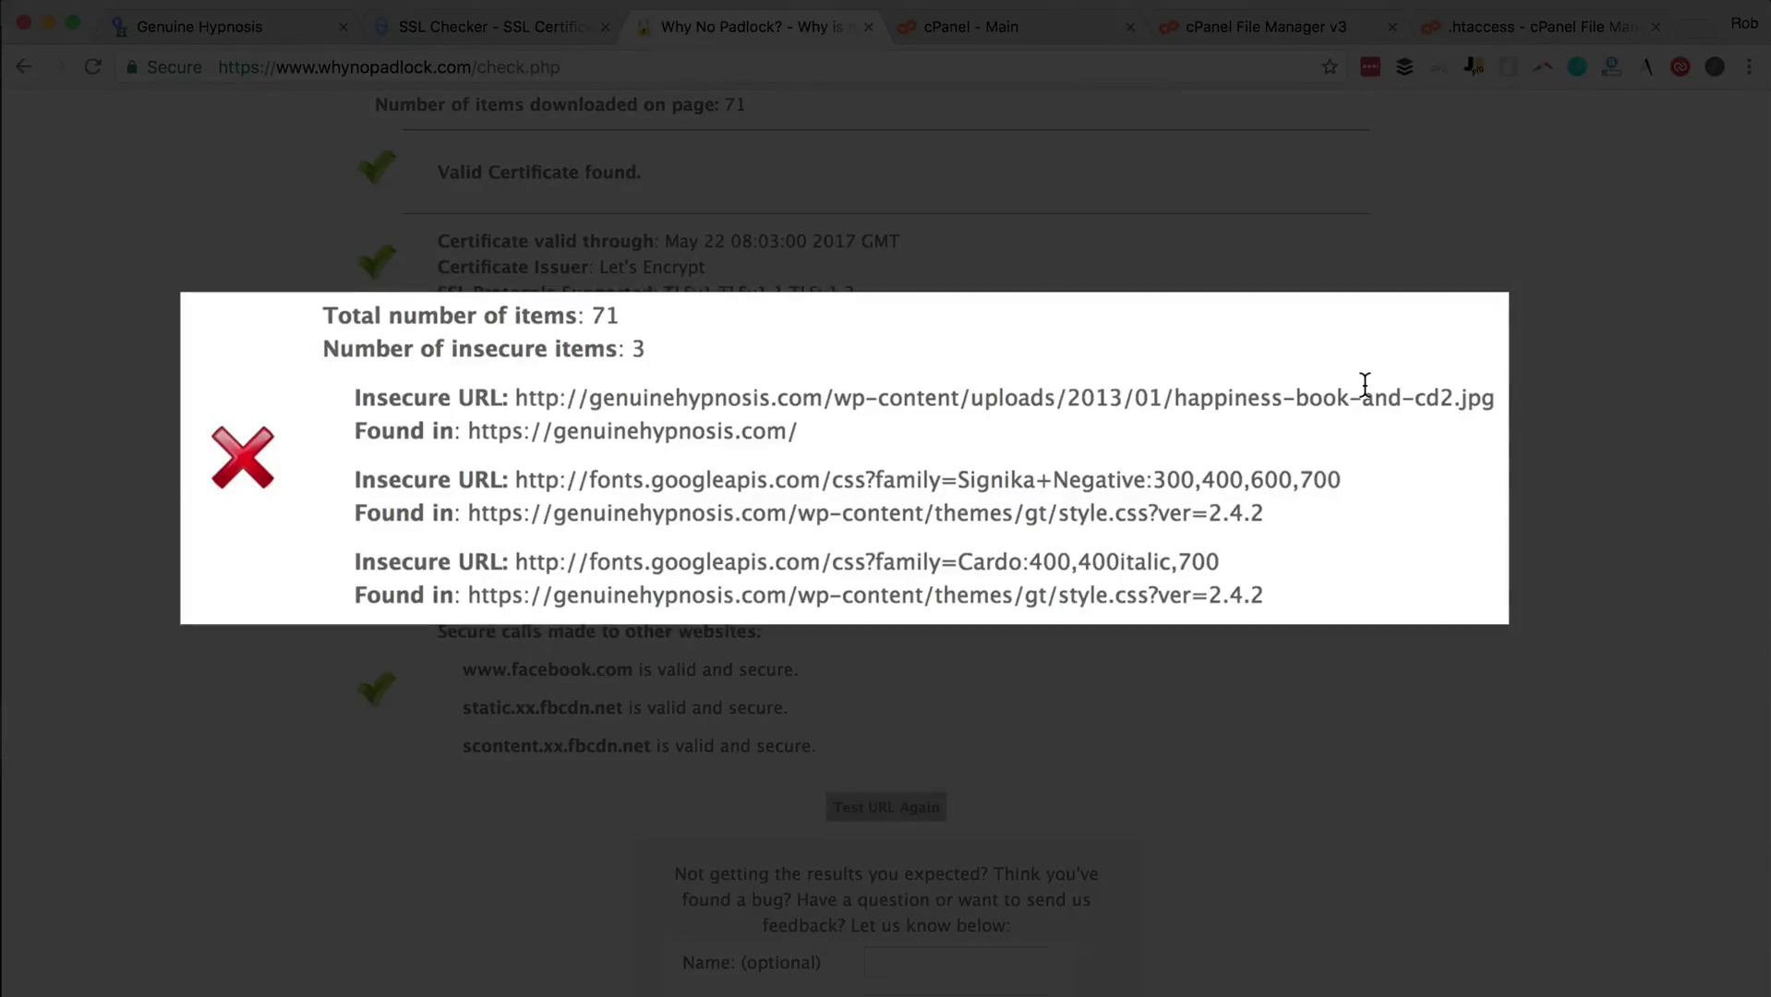
Select the insecure happiness-book image URL and the Google Fonts weights 300,400,600,700 in the results
triple_click(1280, 386)
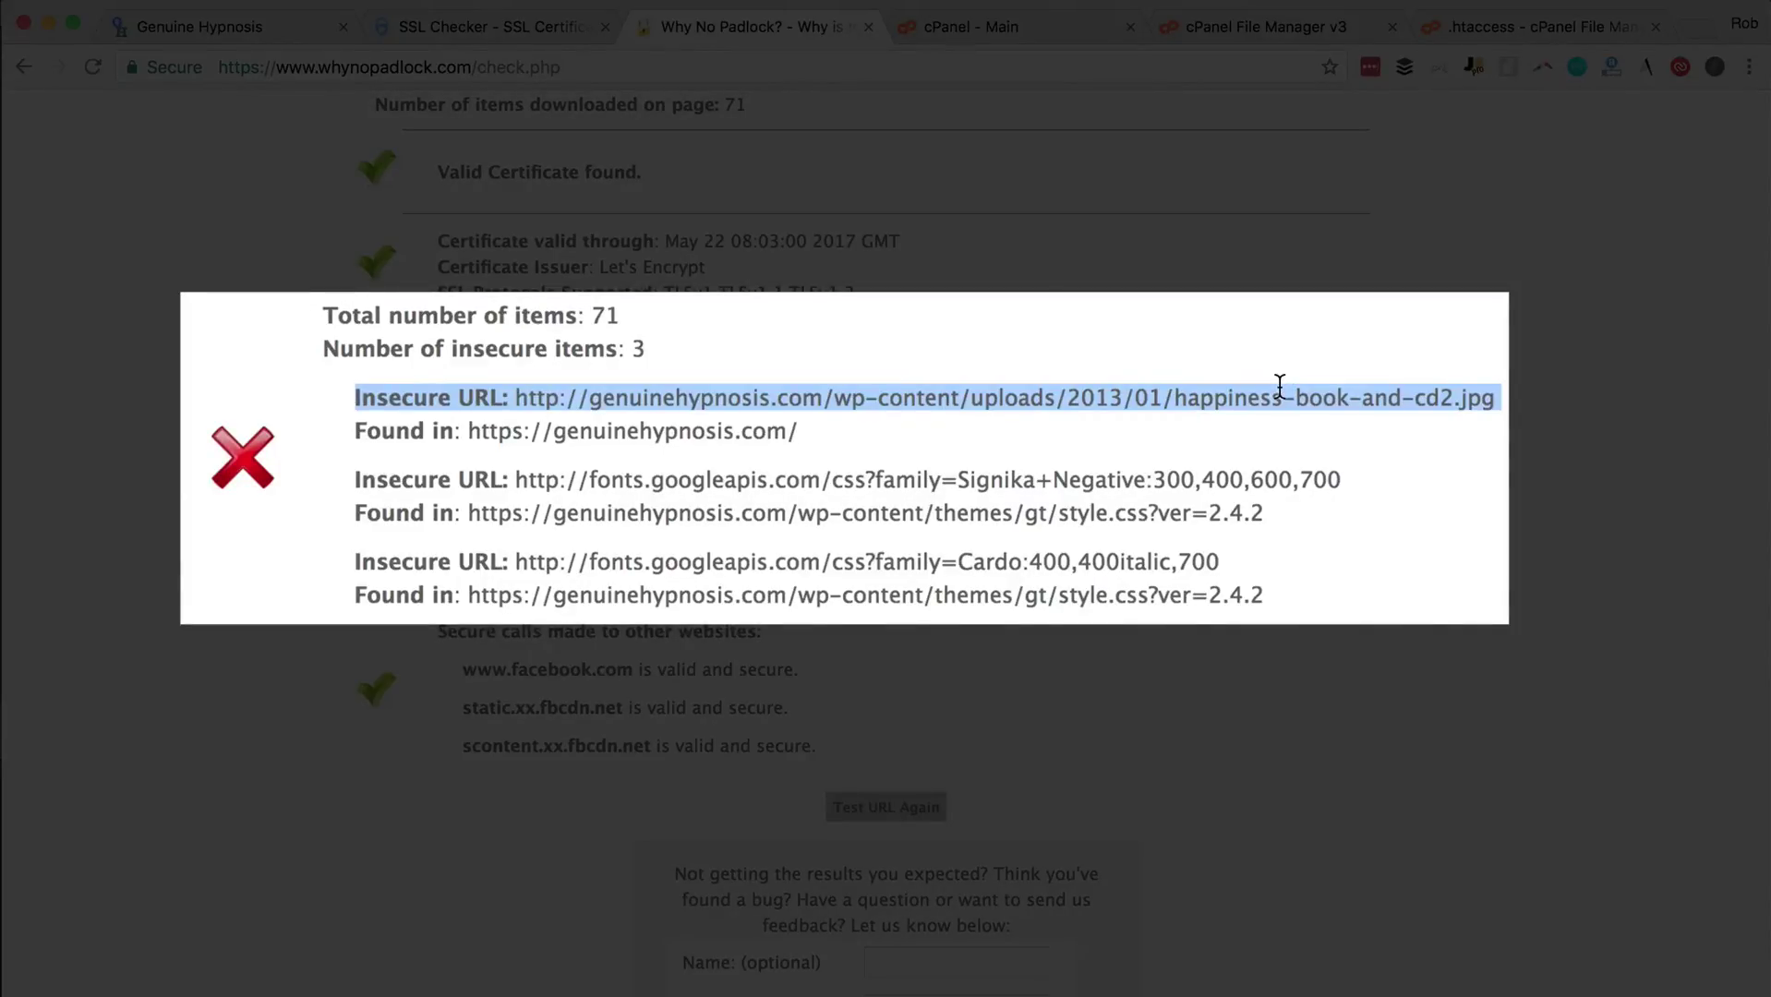
double_click(1254, 482)
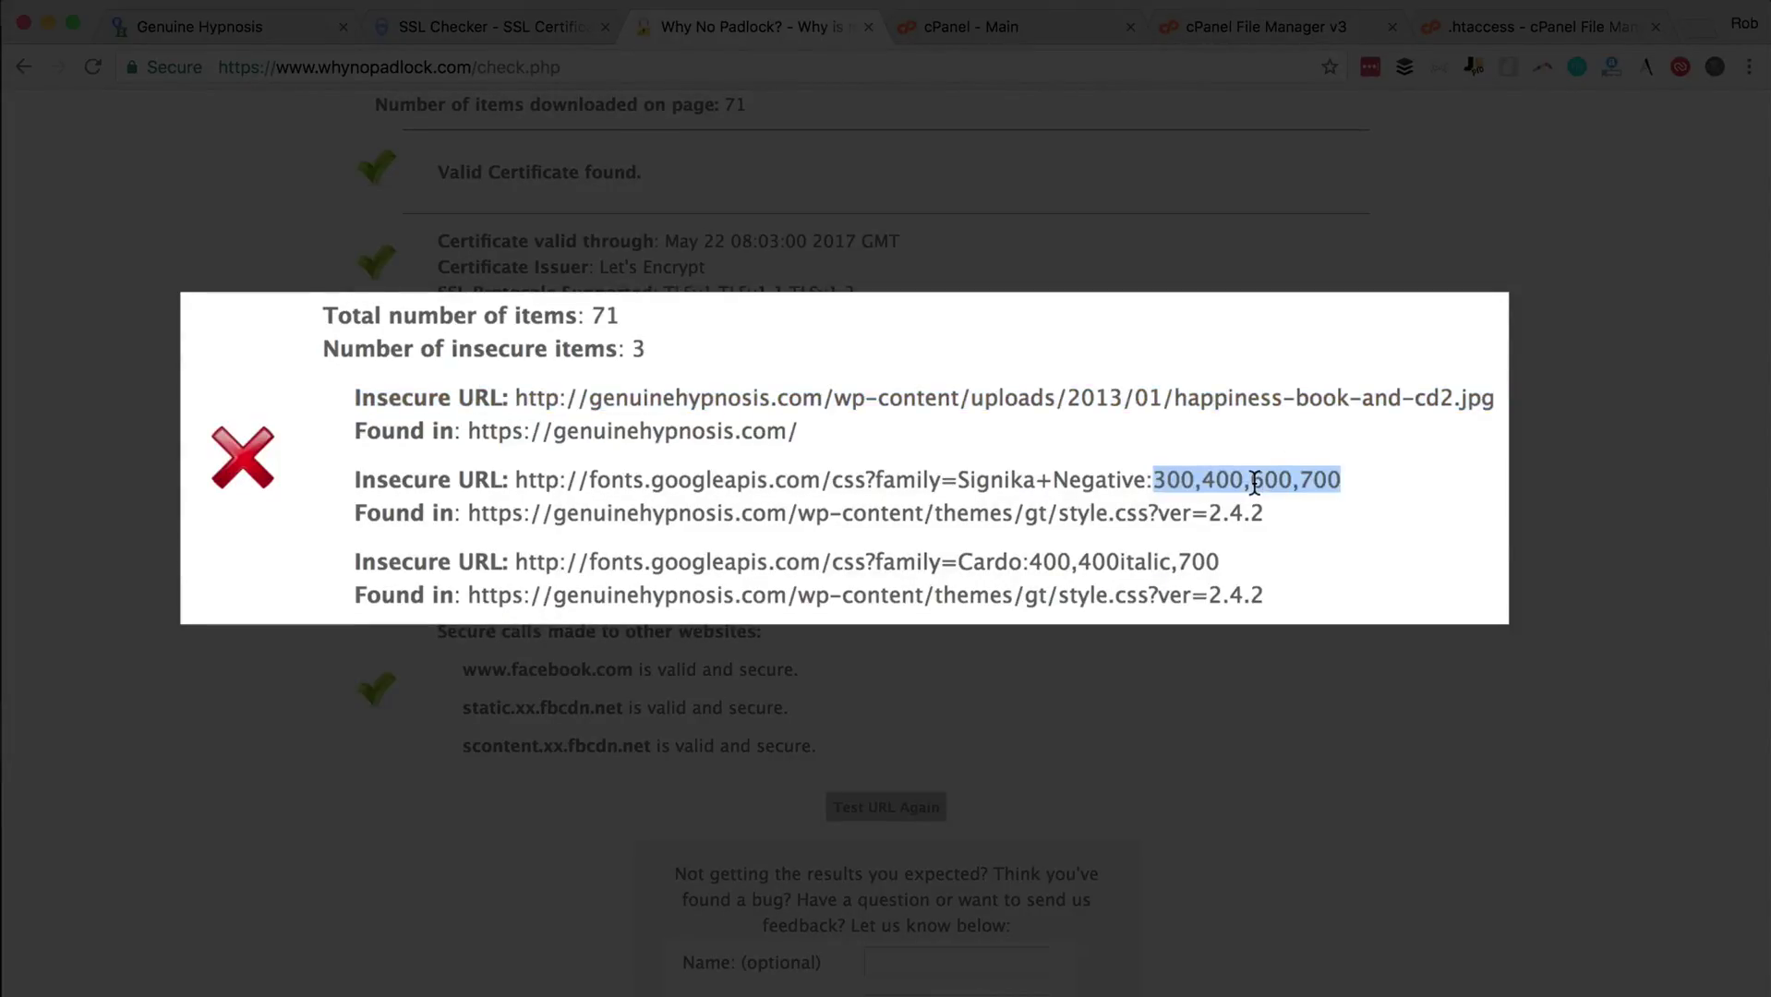
left_click(1284, 545)
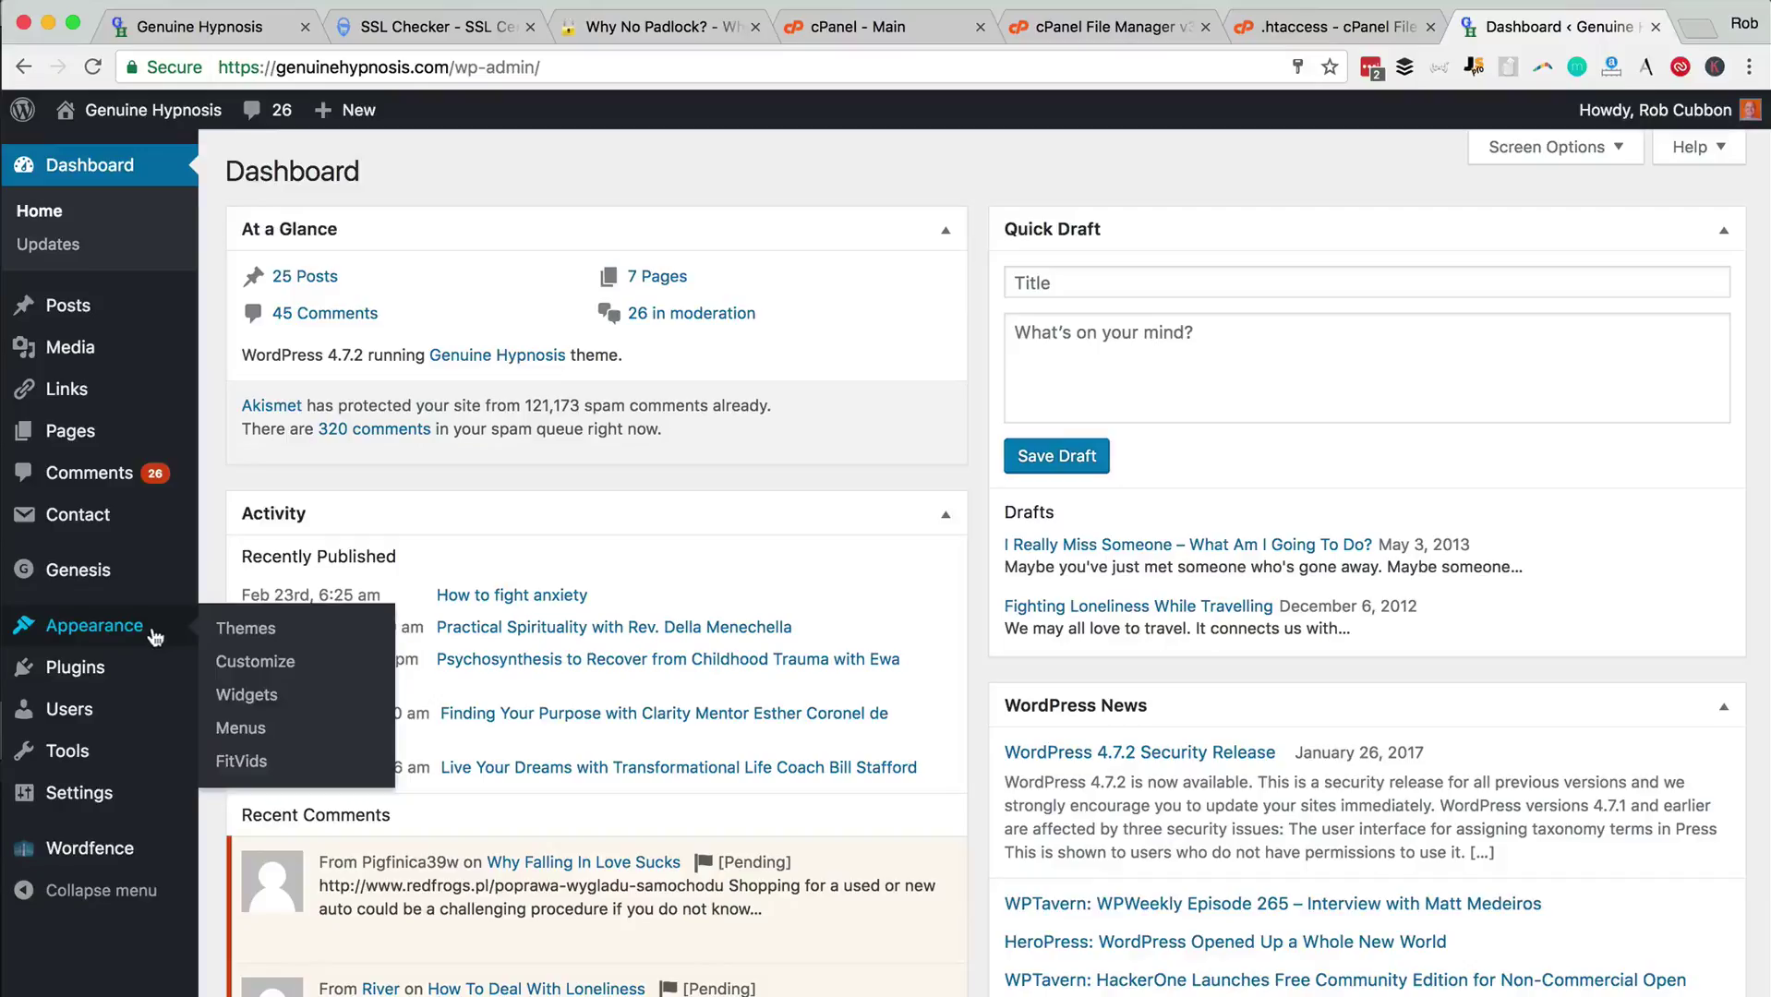
Open the Free Happiness Downloads text widget in the Primary Sidebar on the Widgets page
mouse_move(78, 570)
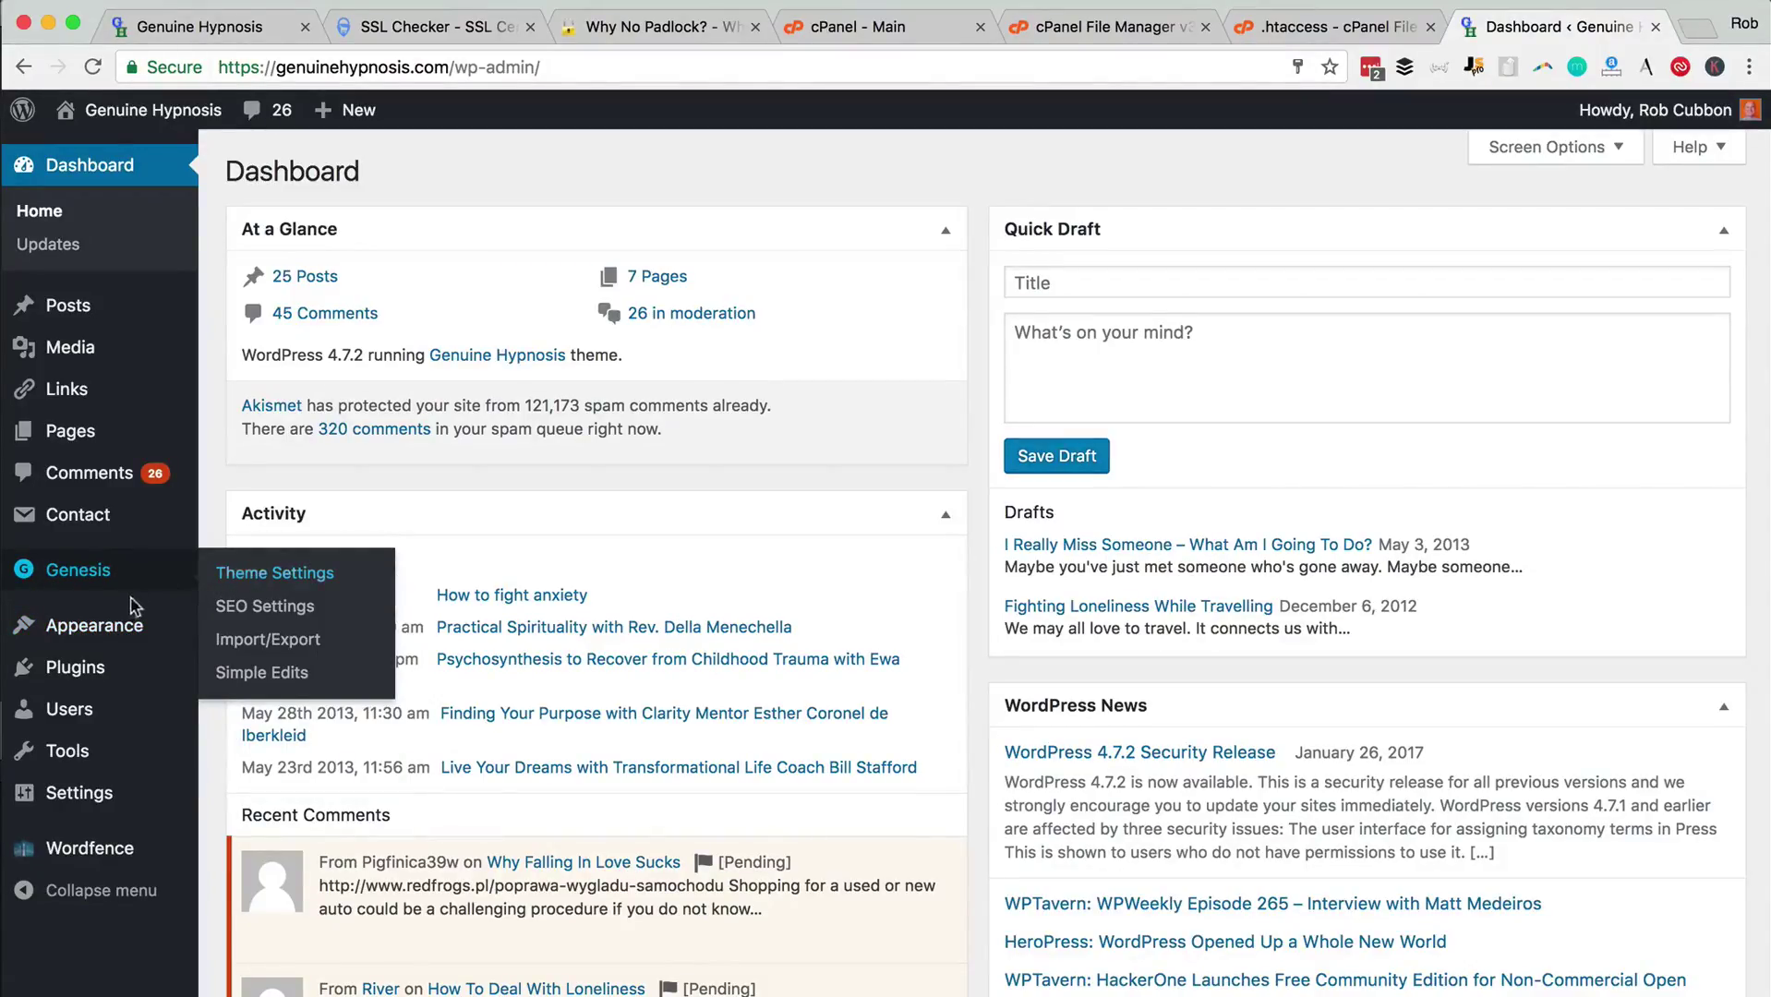
mouse_move(139, 624)
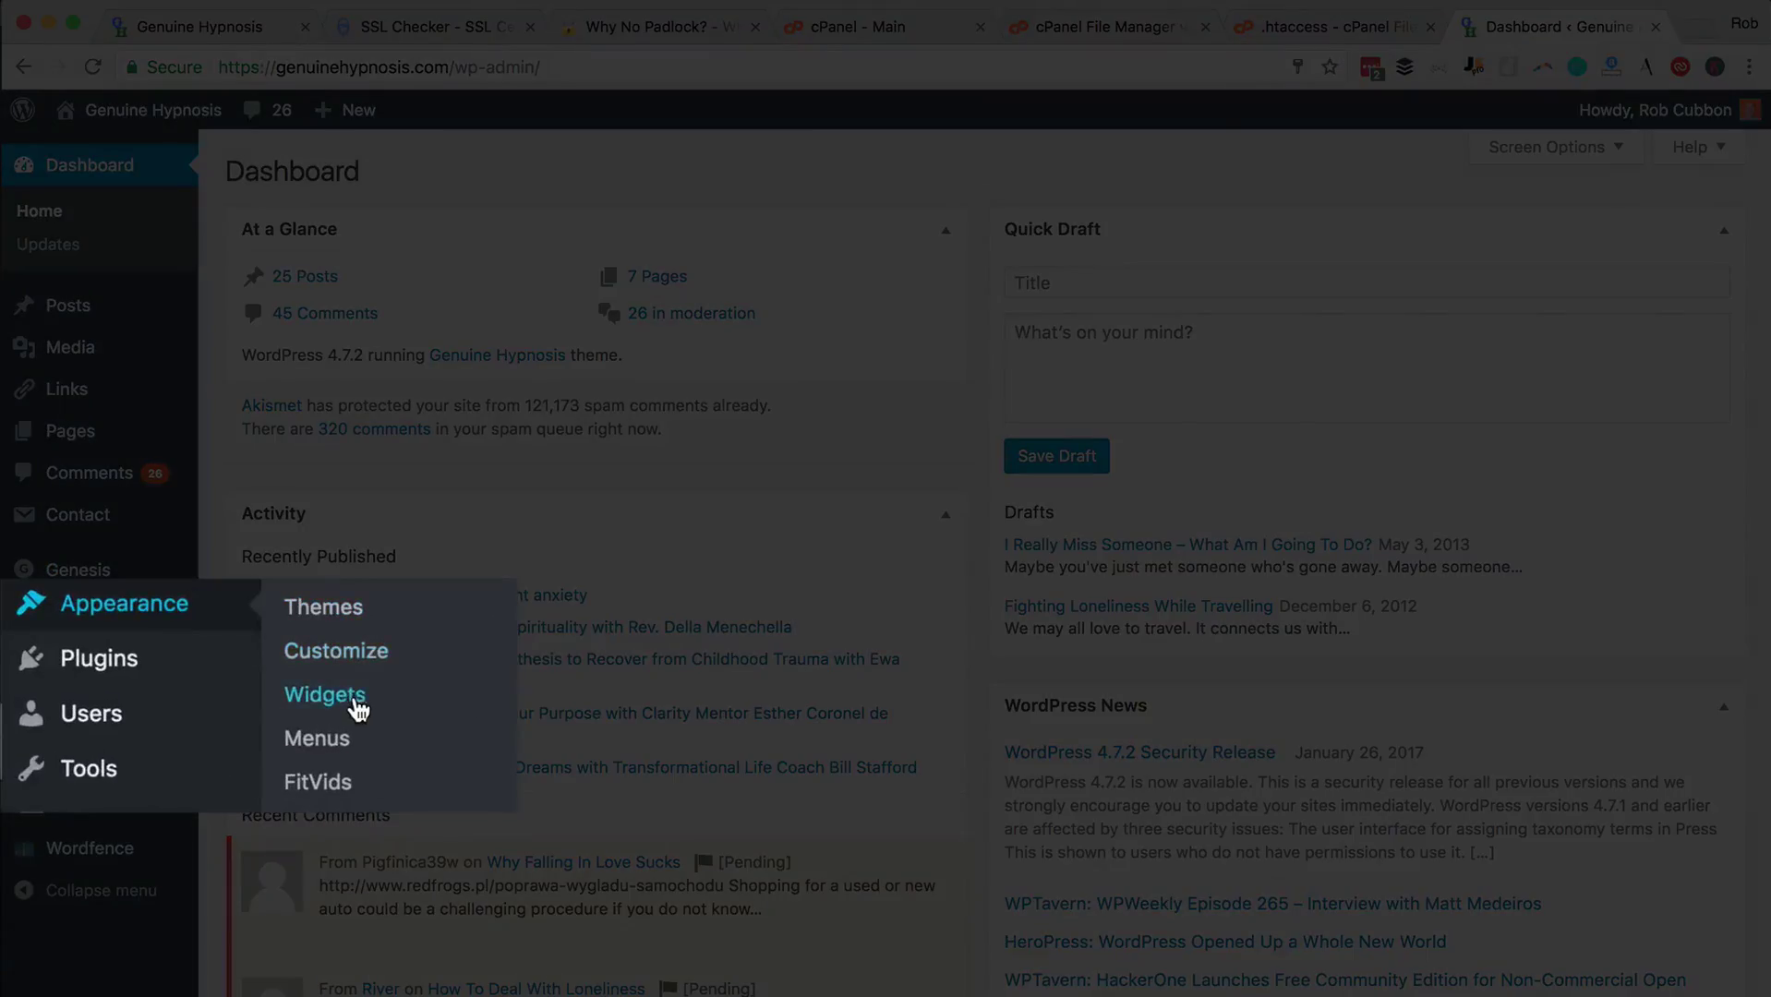
left_click(291, 699)
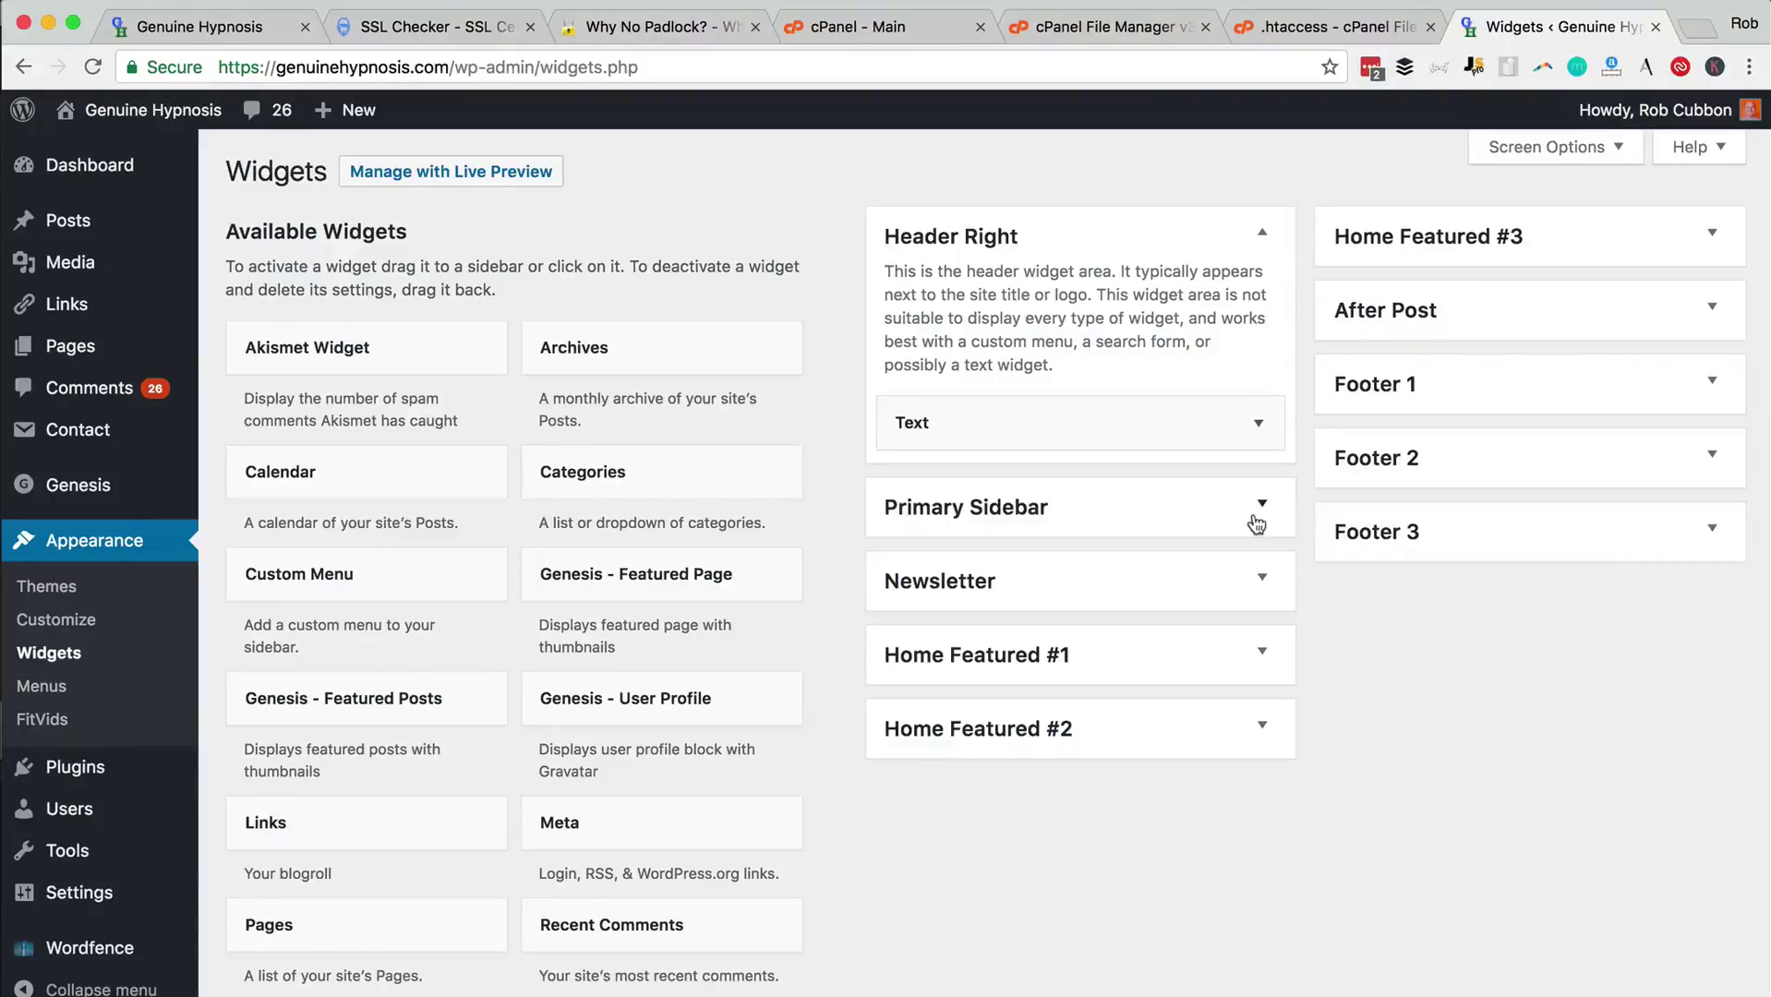
left_click(1258, 517)
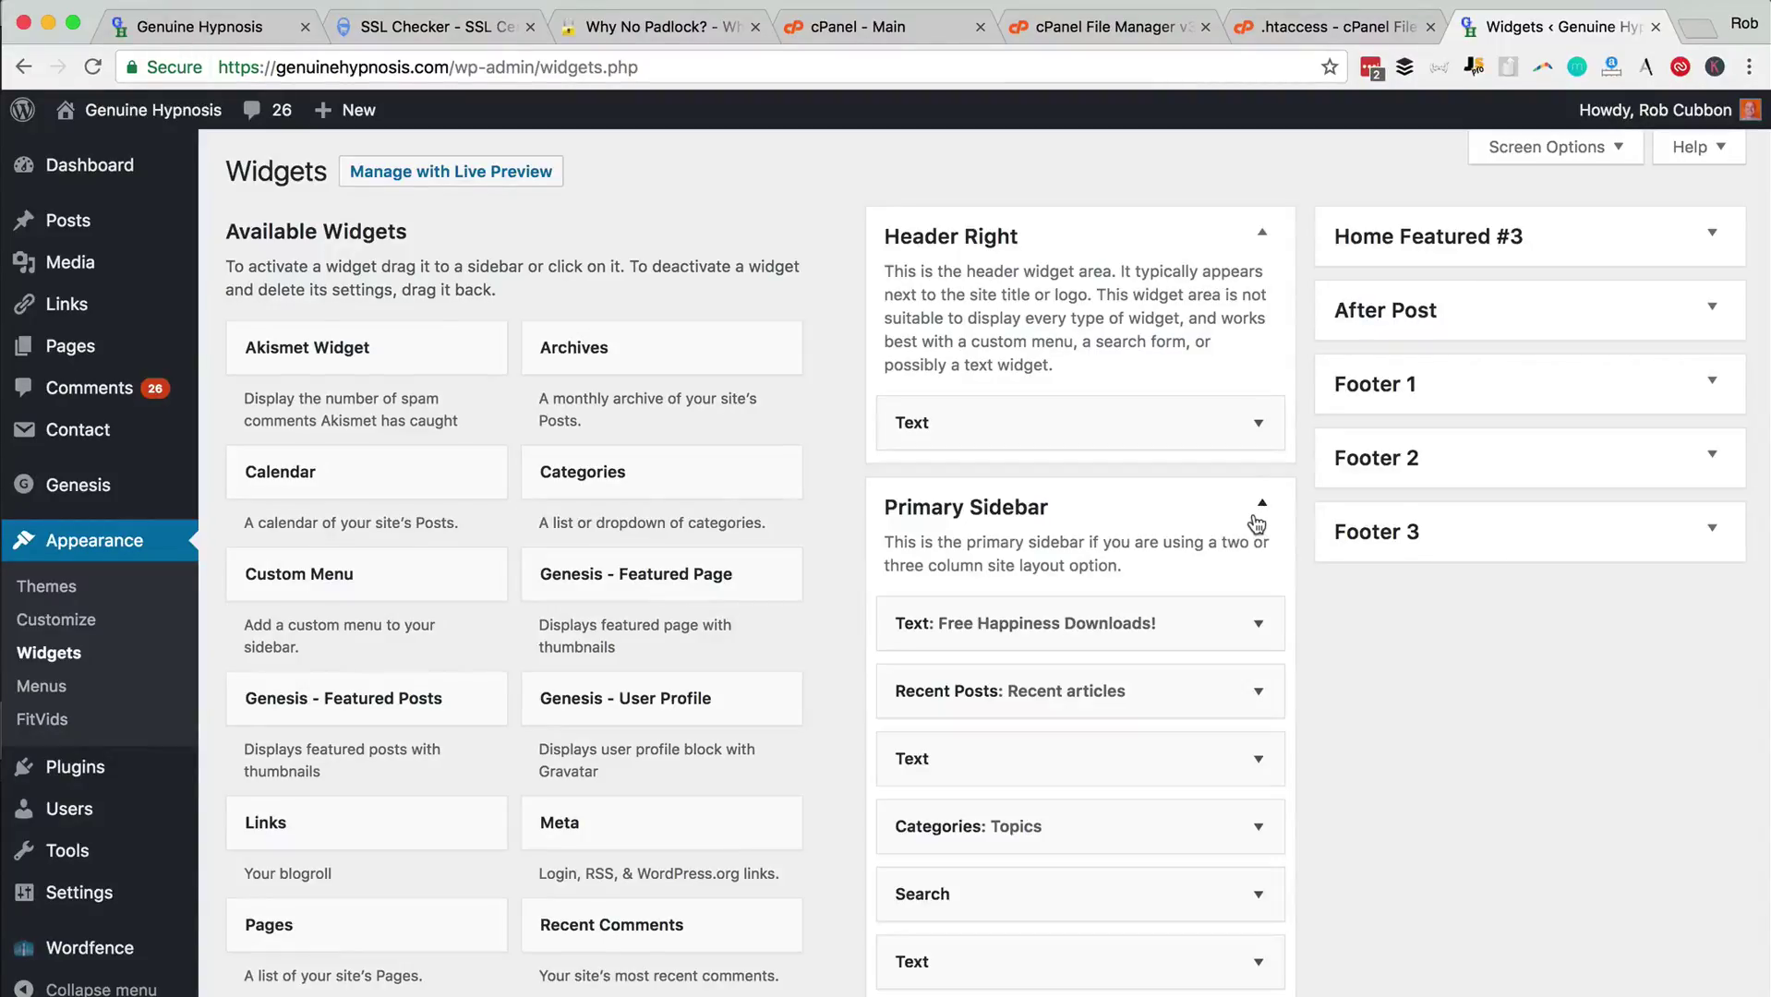
left_click(1257, 627)
scroll(1256, 627, "down", 5)
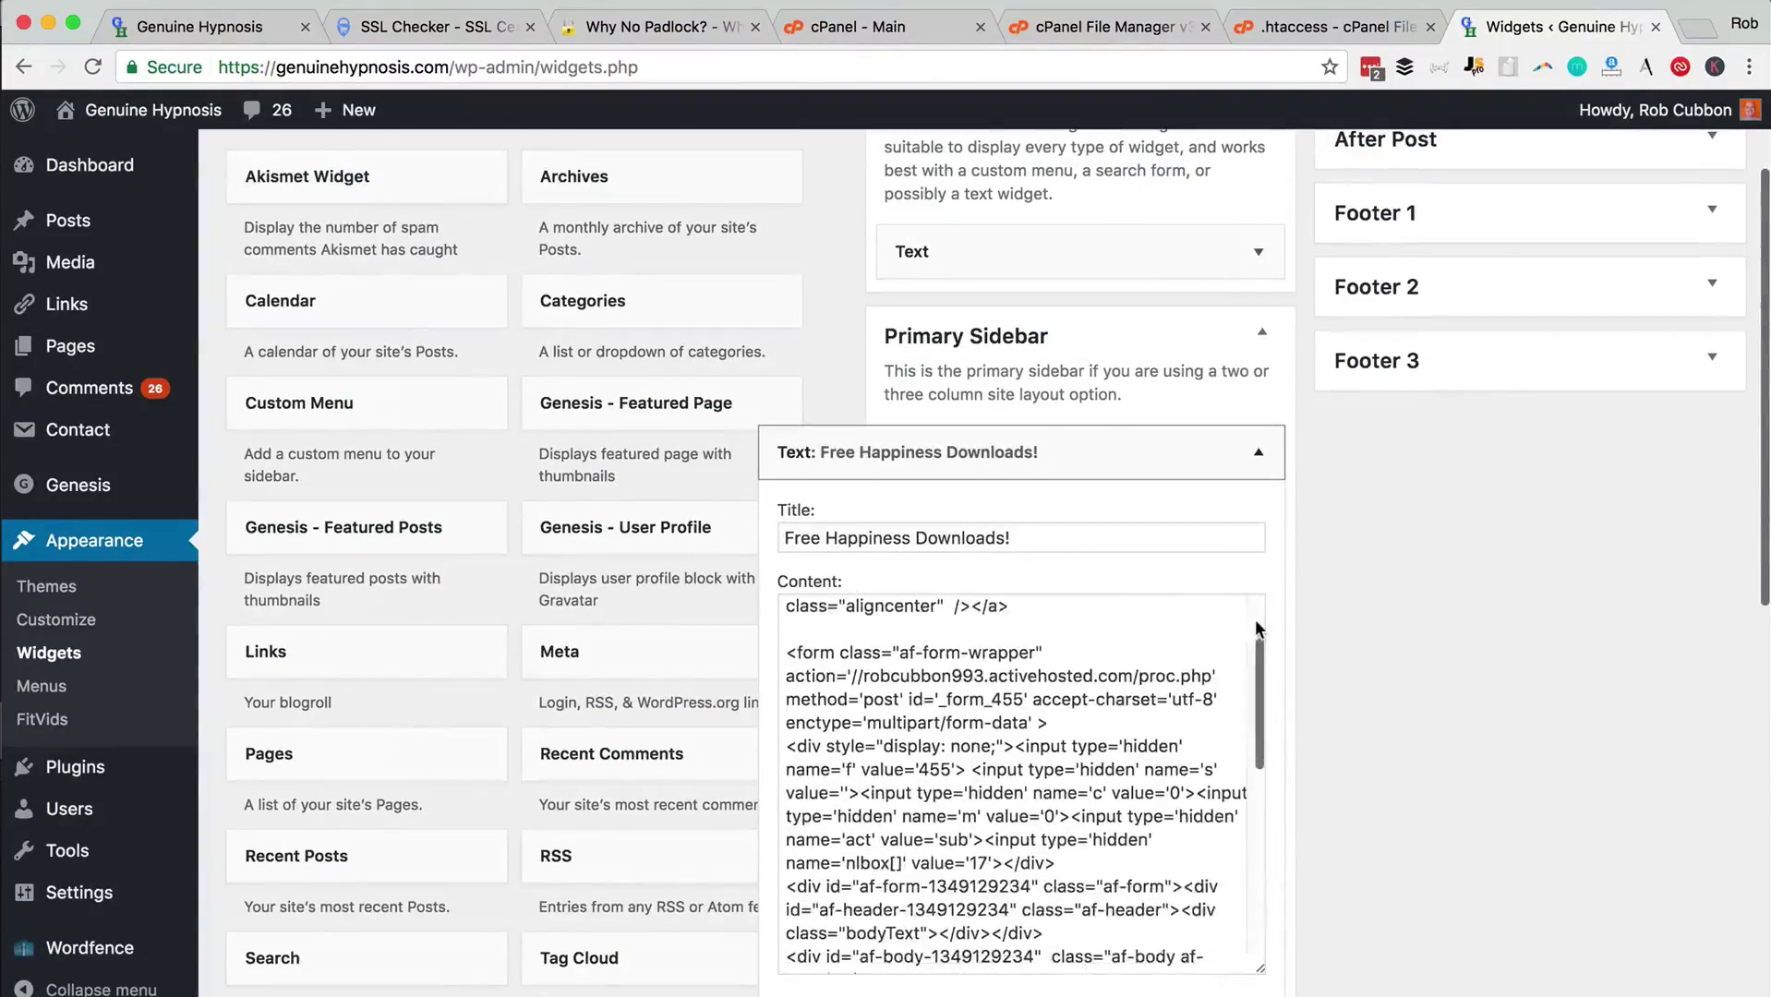
scroll(1255, 619, "up", 5)
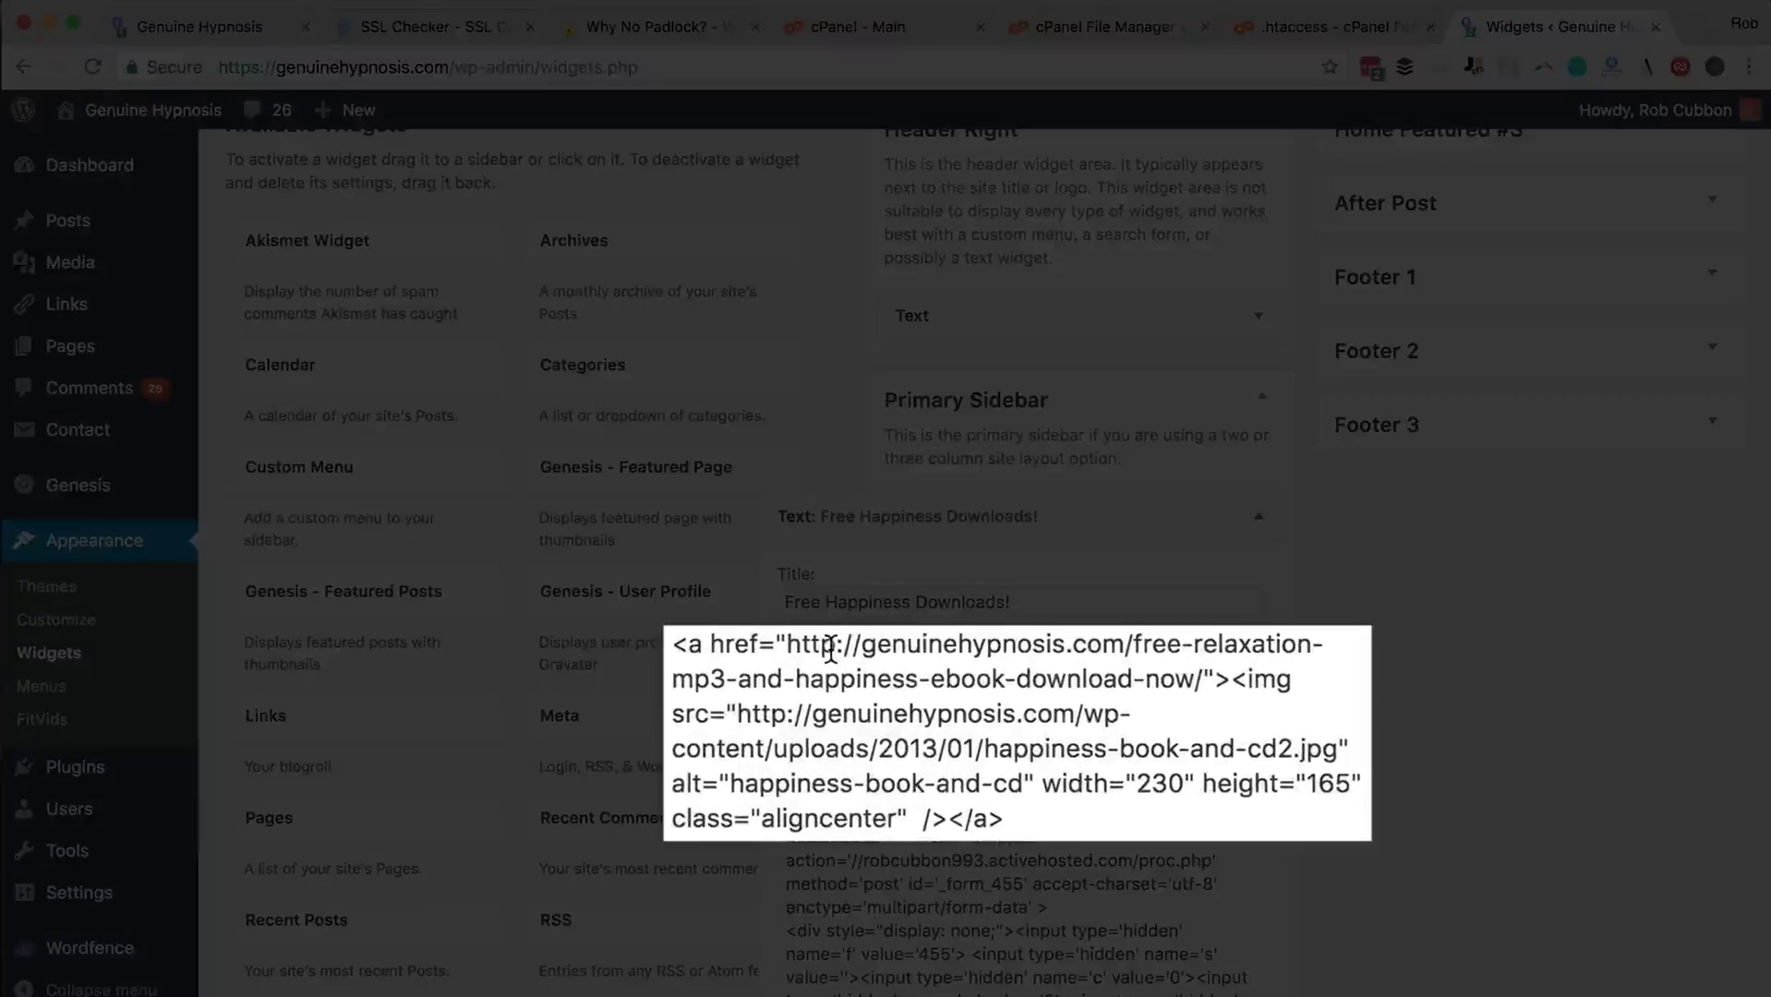
Change the widget's link and image URLs from http to https, then re-test in Why No Padlock
left_click(834, 647)
type("s")
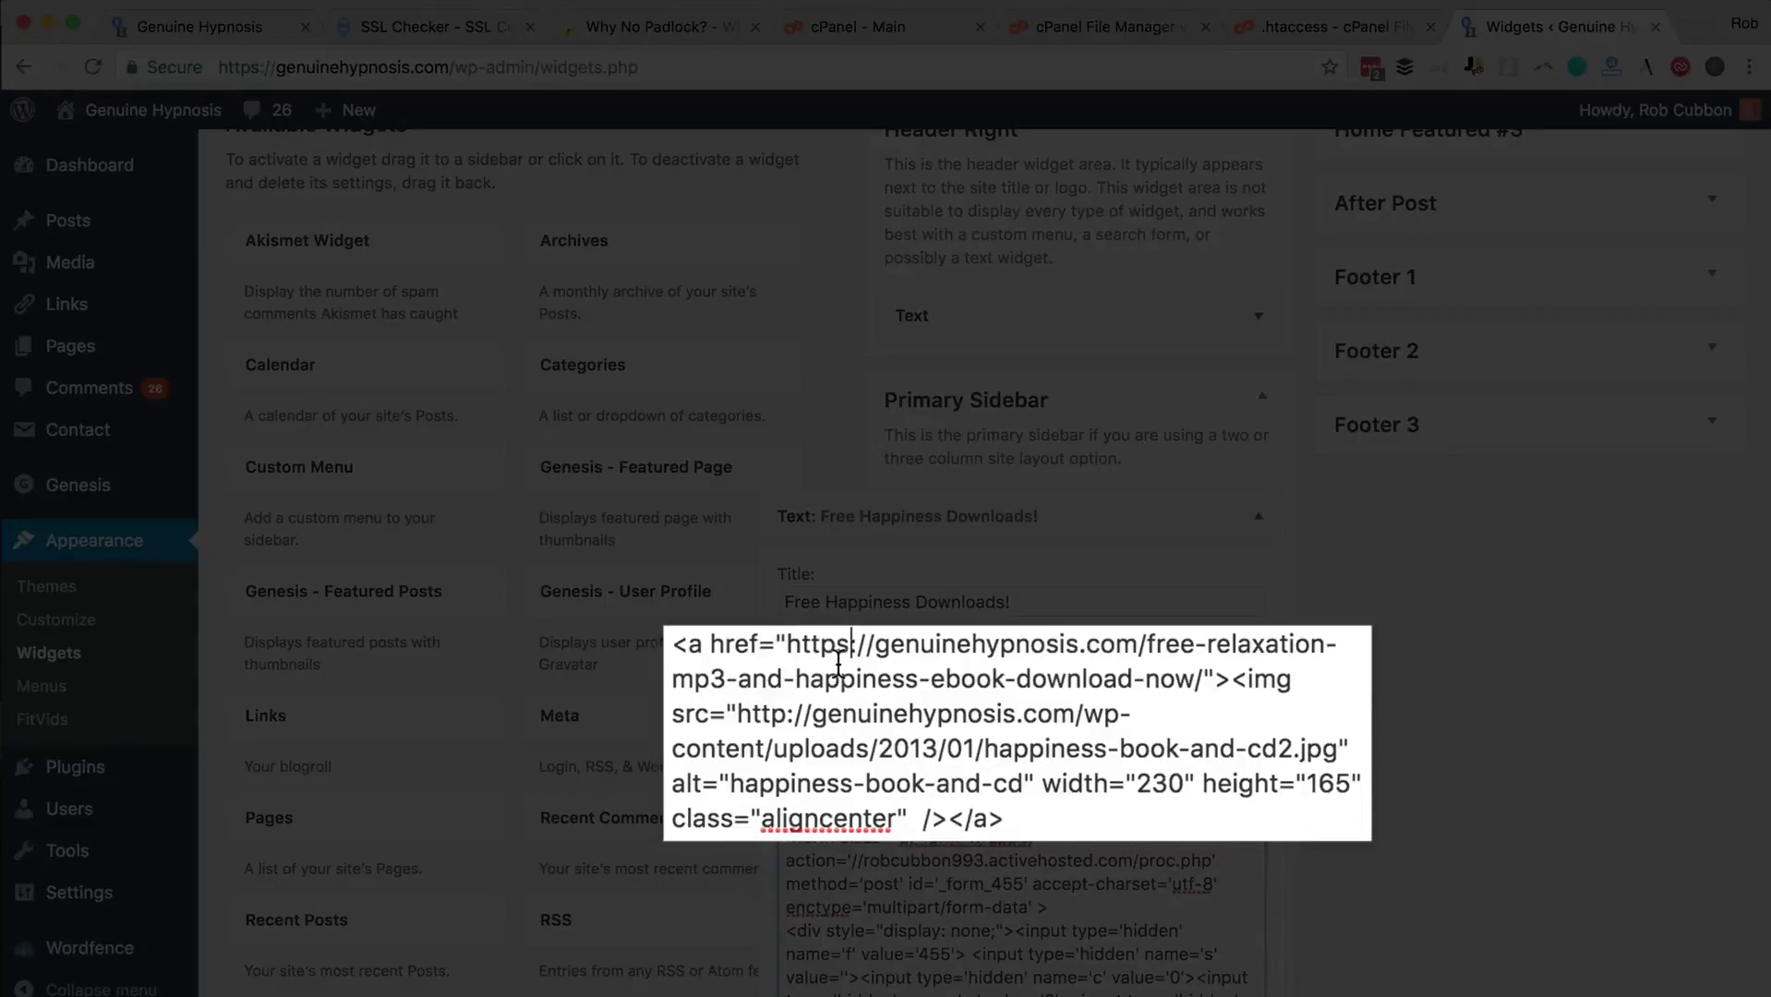
left_click(787, 720)
type("s")
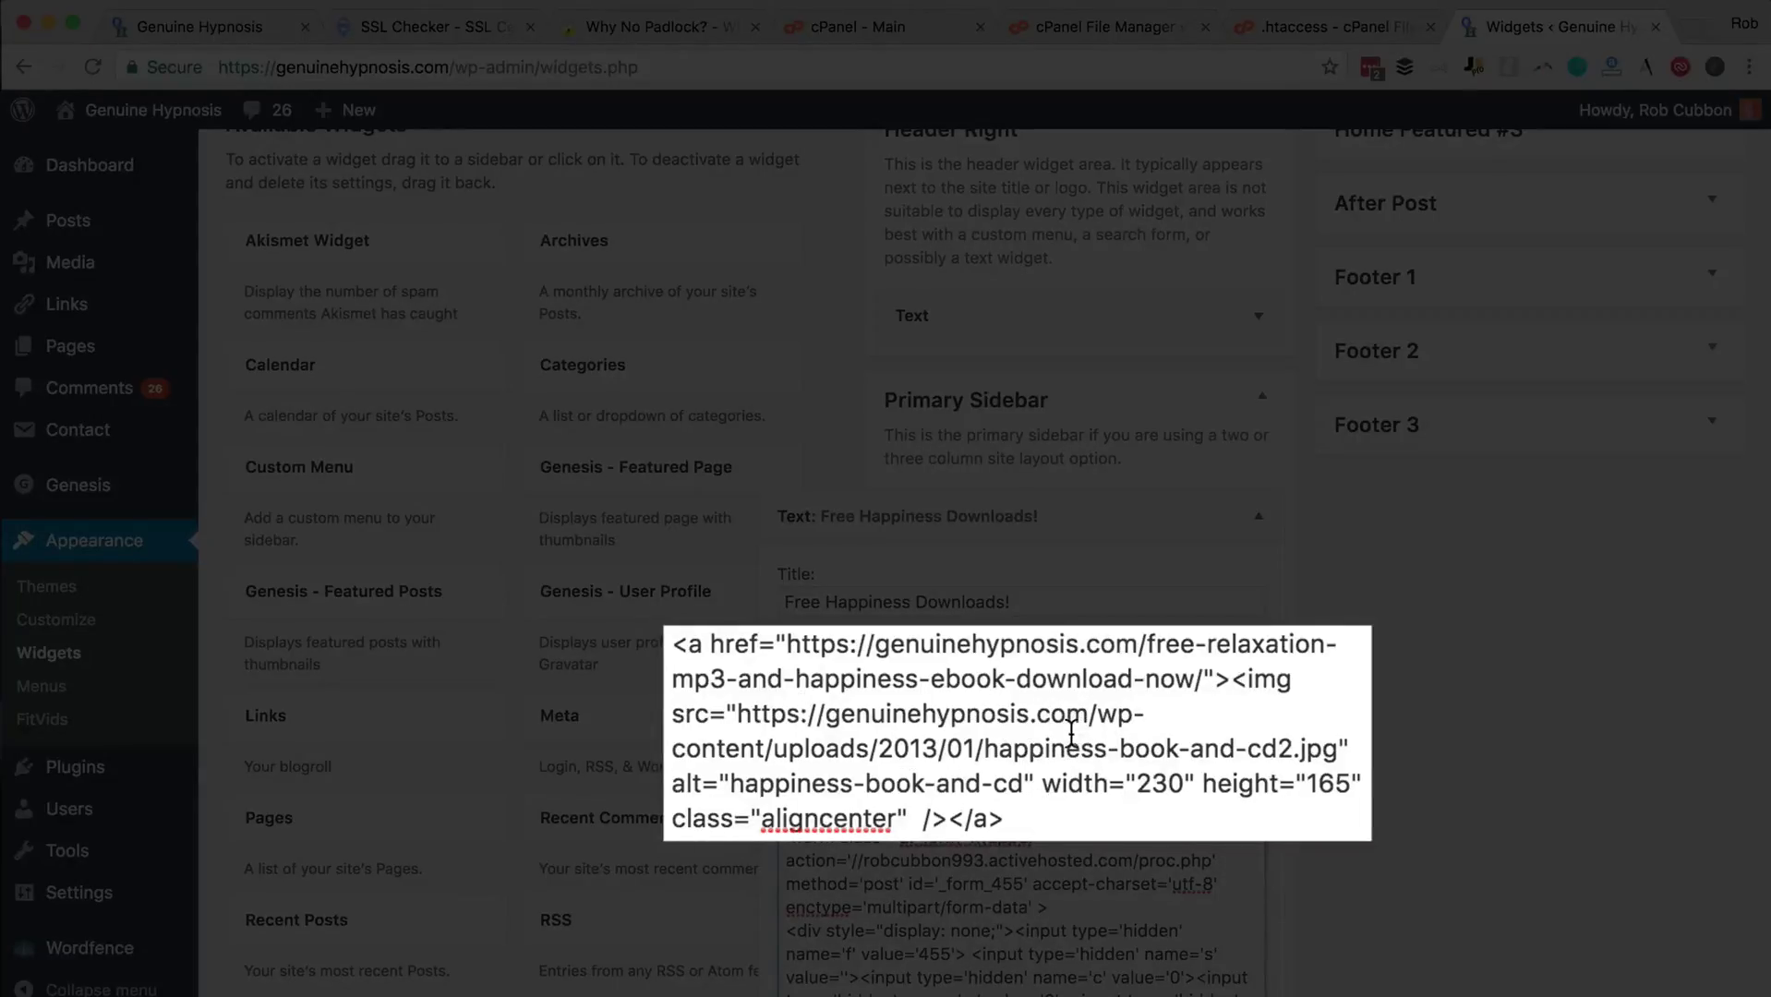
scroll(1160, 783, "down", 8)
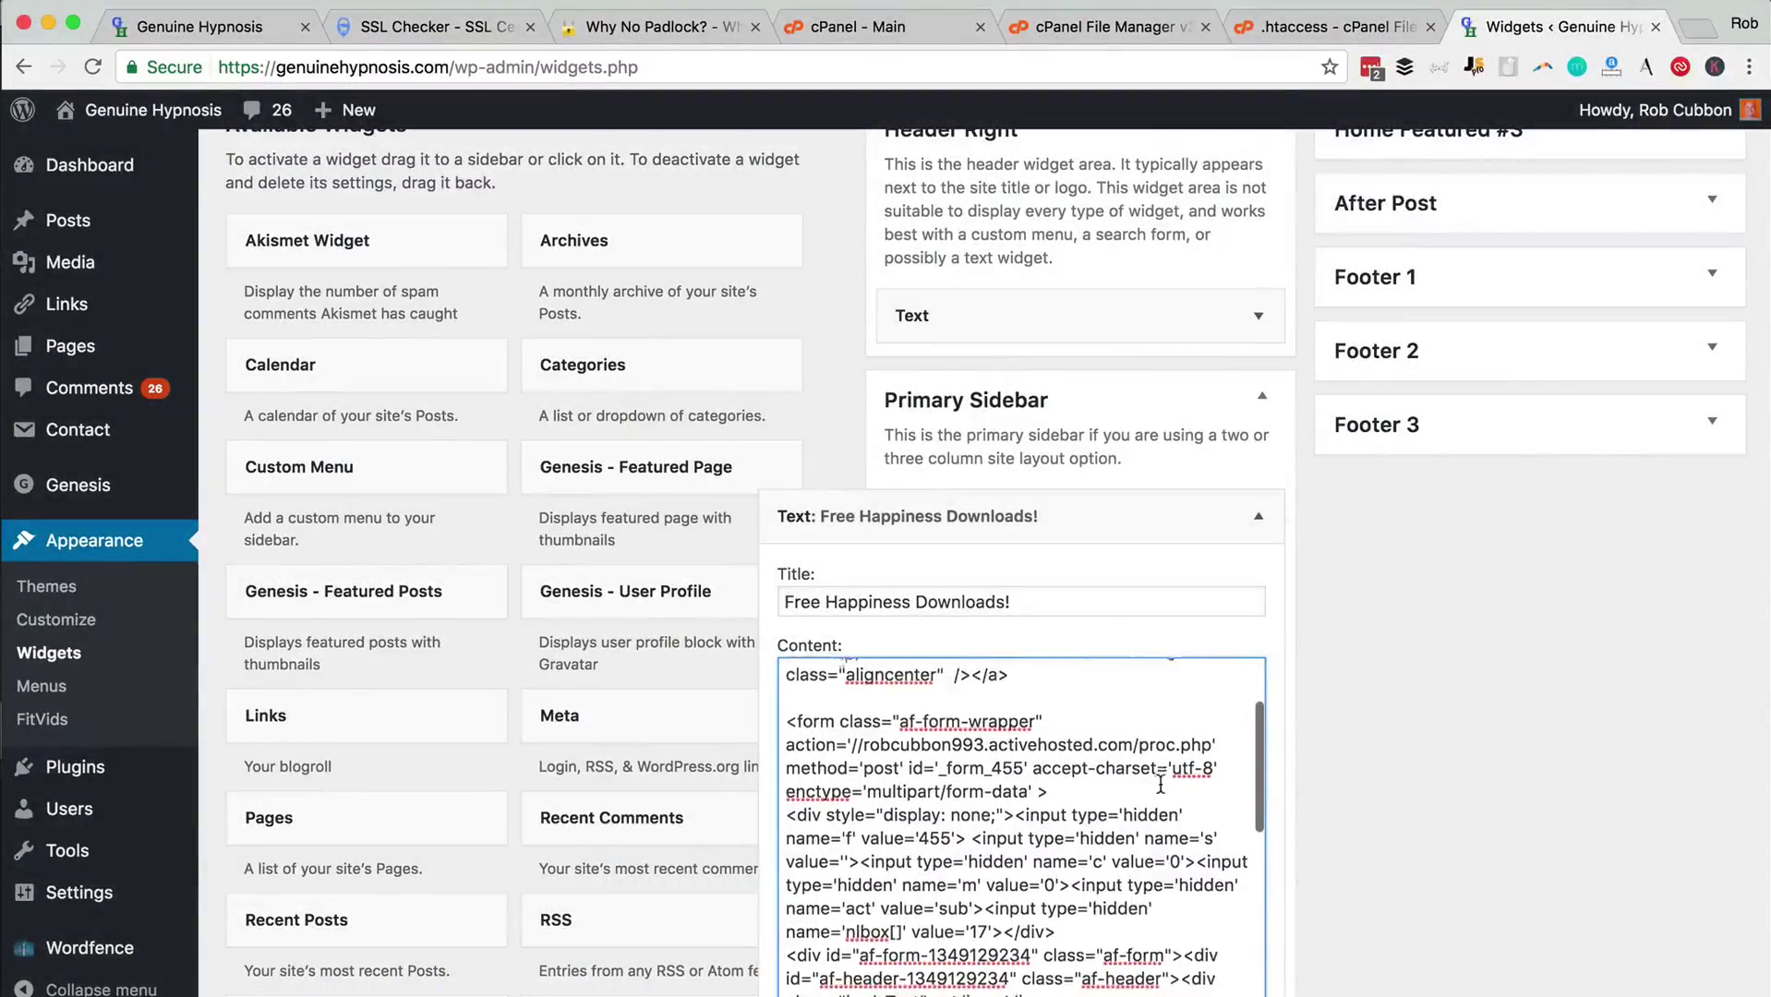
scroll(1161, 783, "down", 2)
scroll(1381, 818, "down", 3)
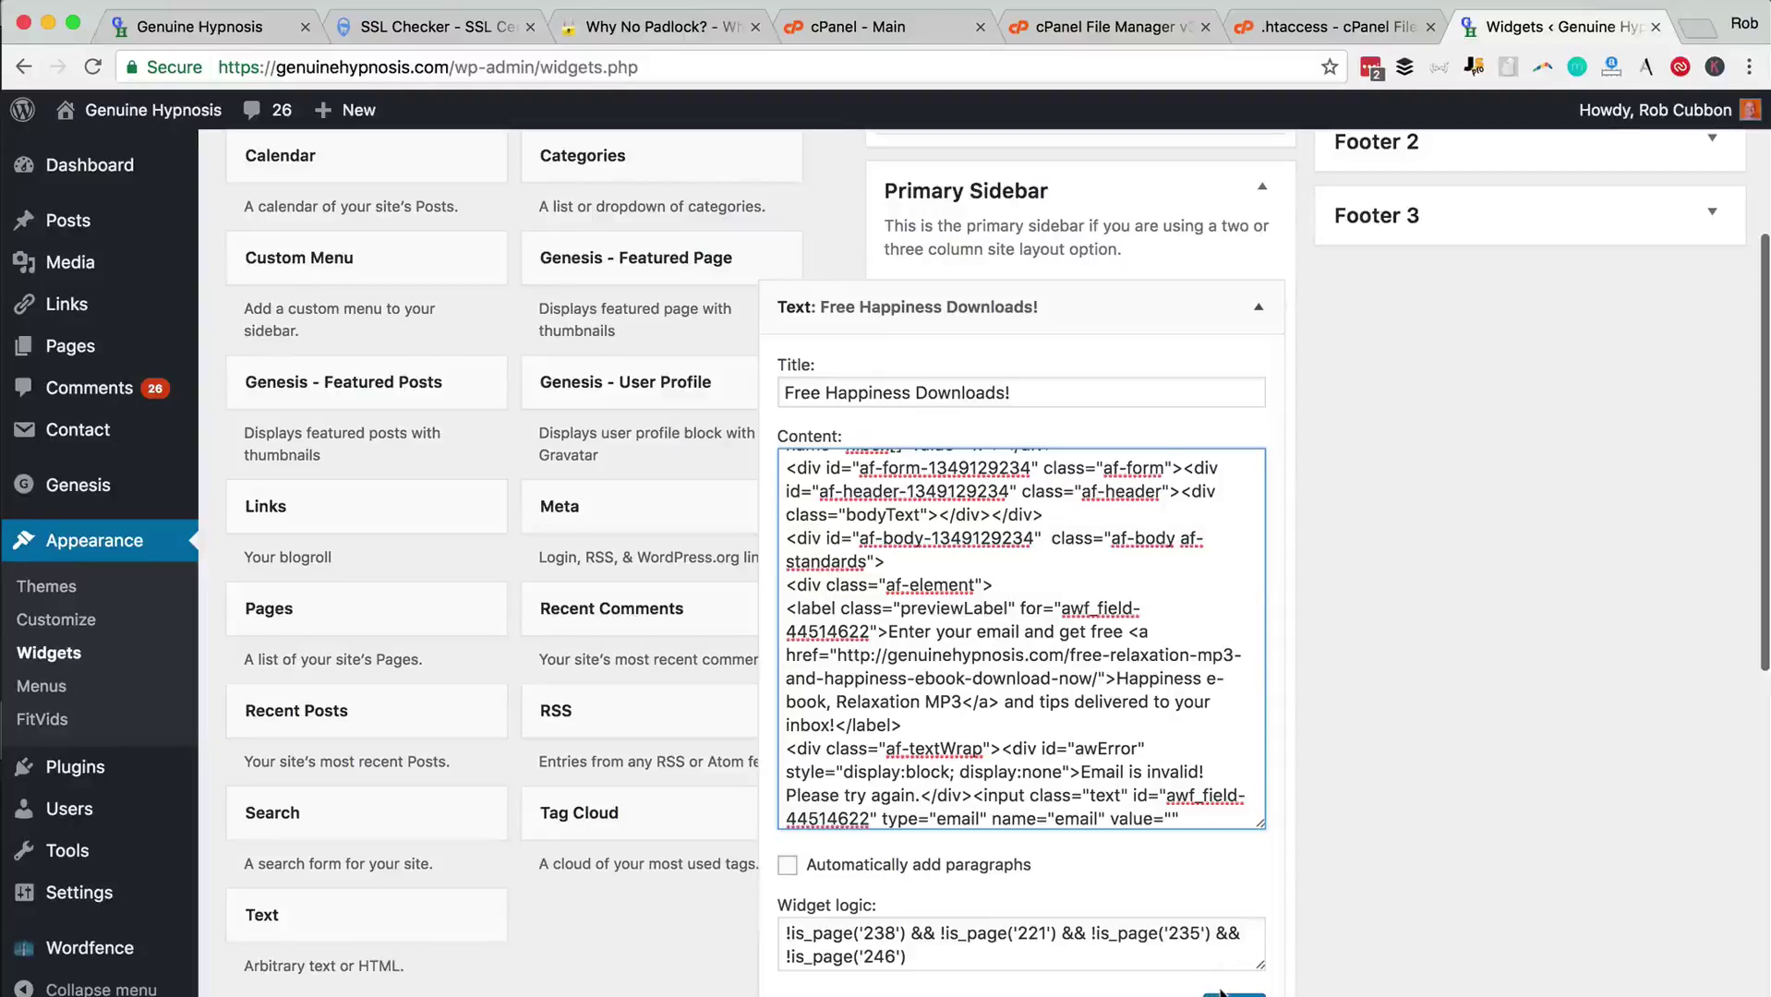
scroll(1020, 637, "up", 5)
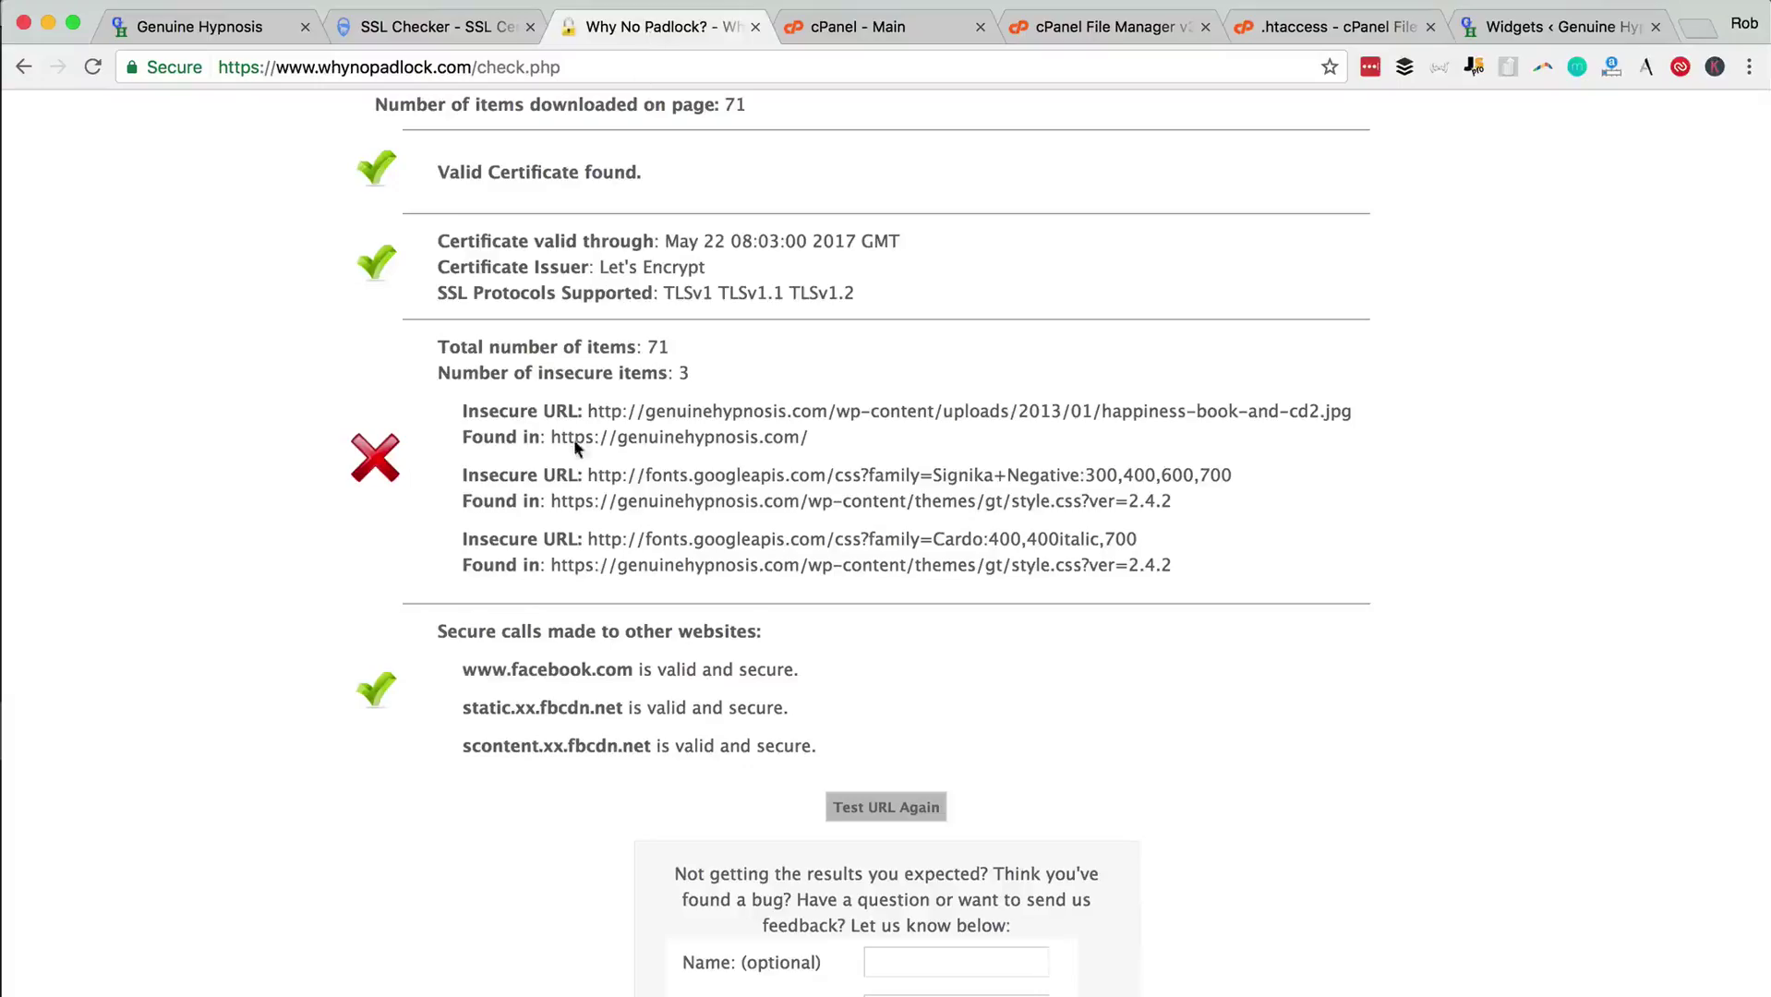
left_click(852, 805)
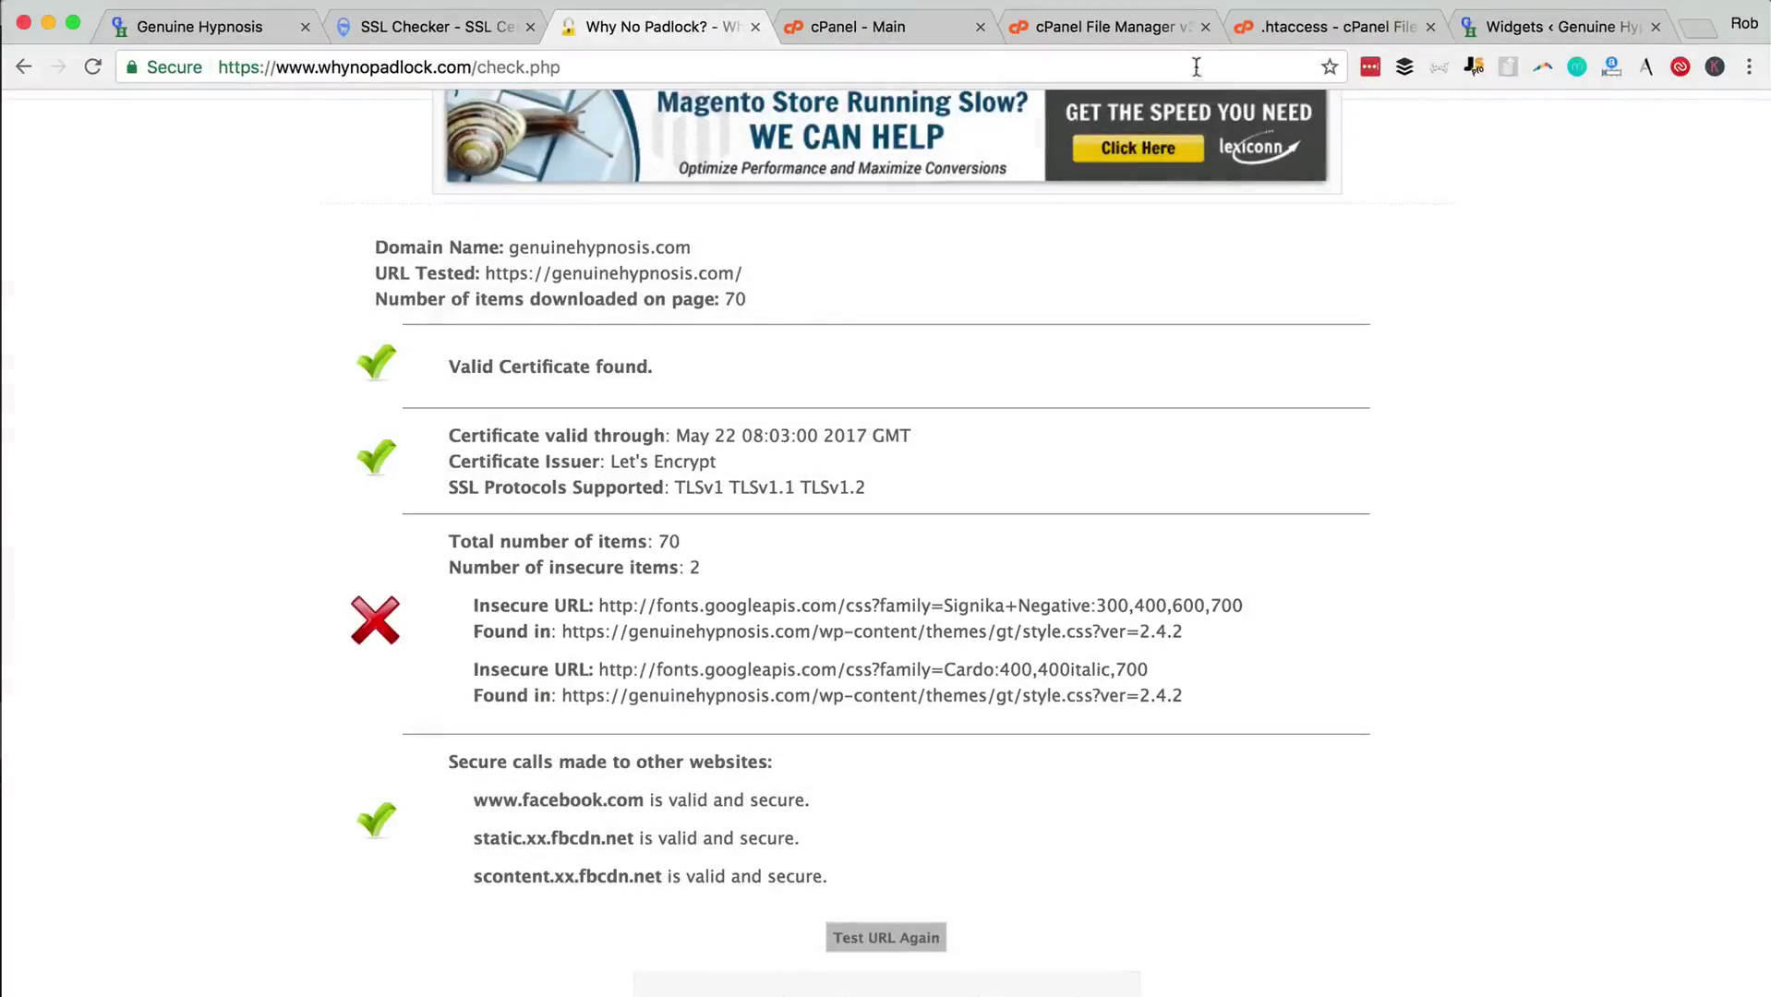
Browse File Manager to wp-content/themes/gt and open style.css in the Code Editor
left_click(1108, 27)
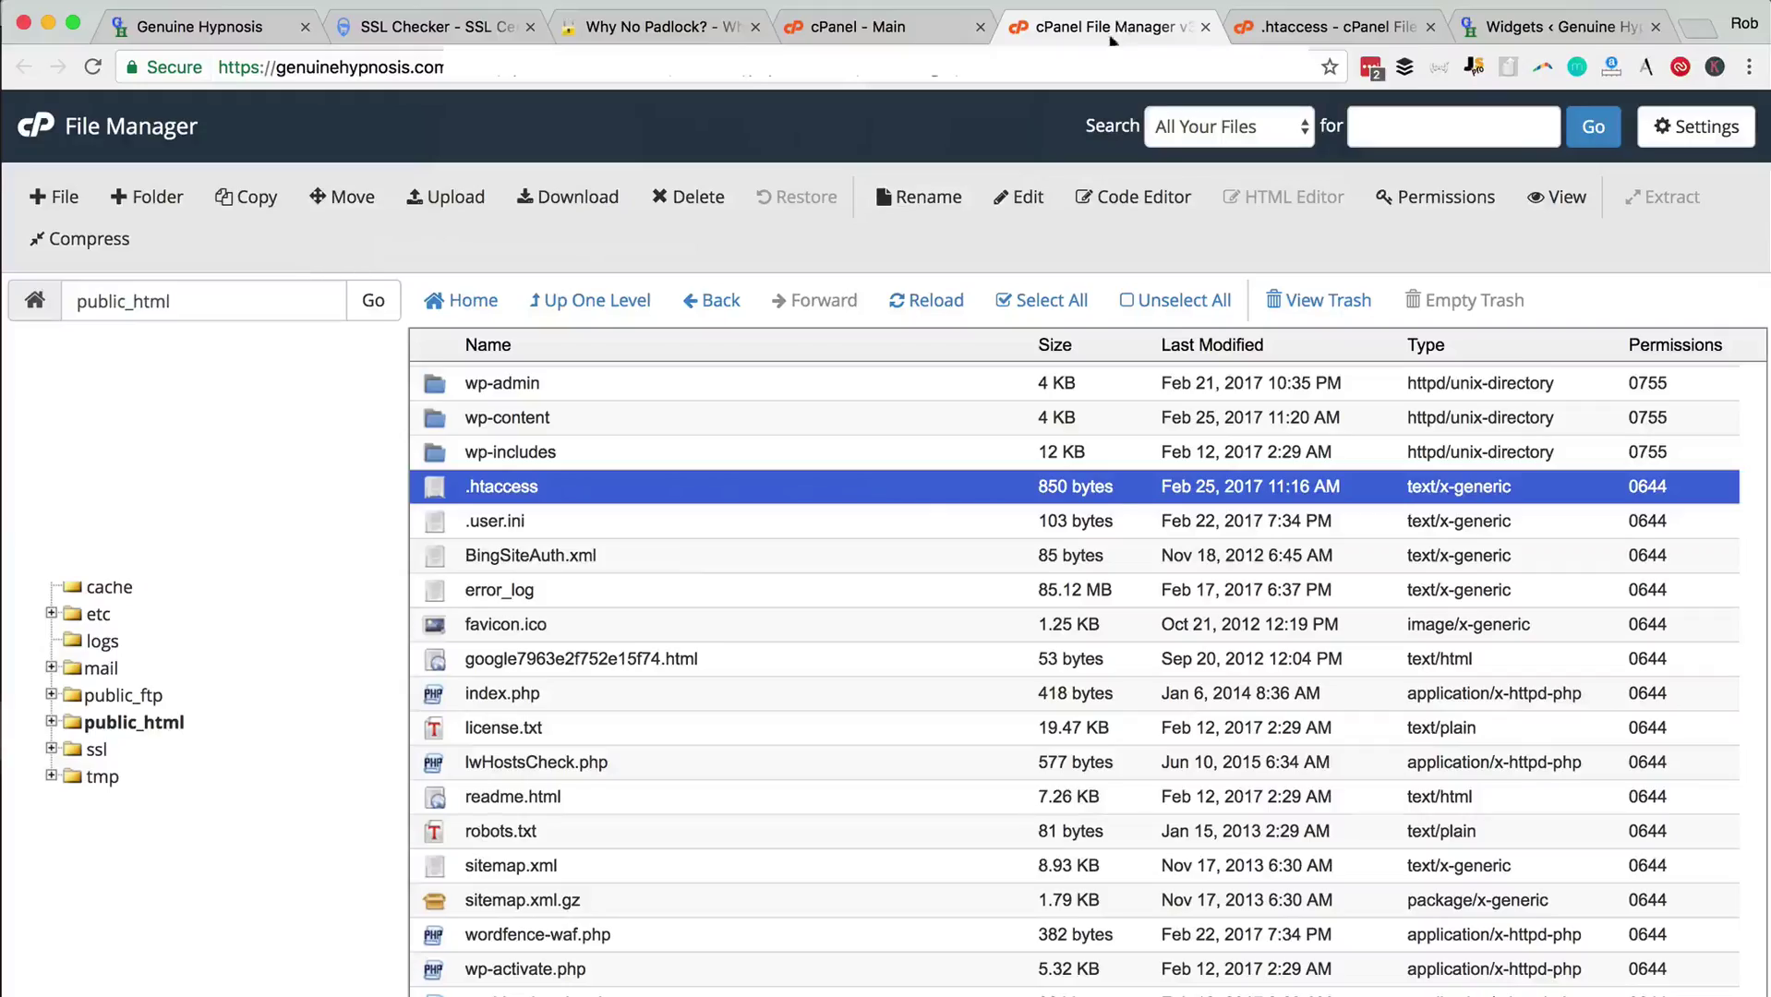
double_click(717, 418)
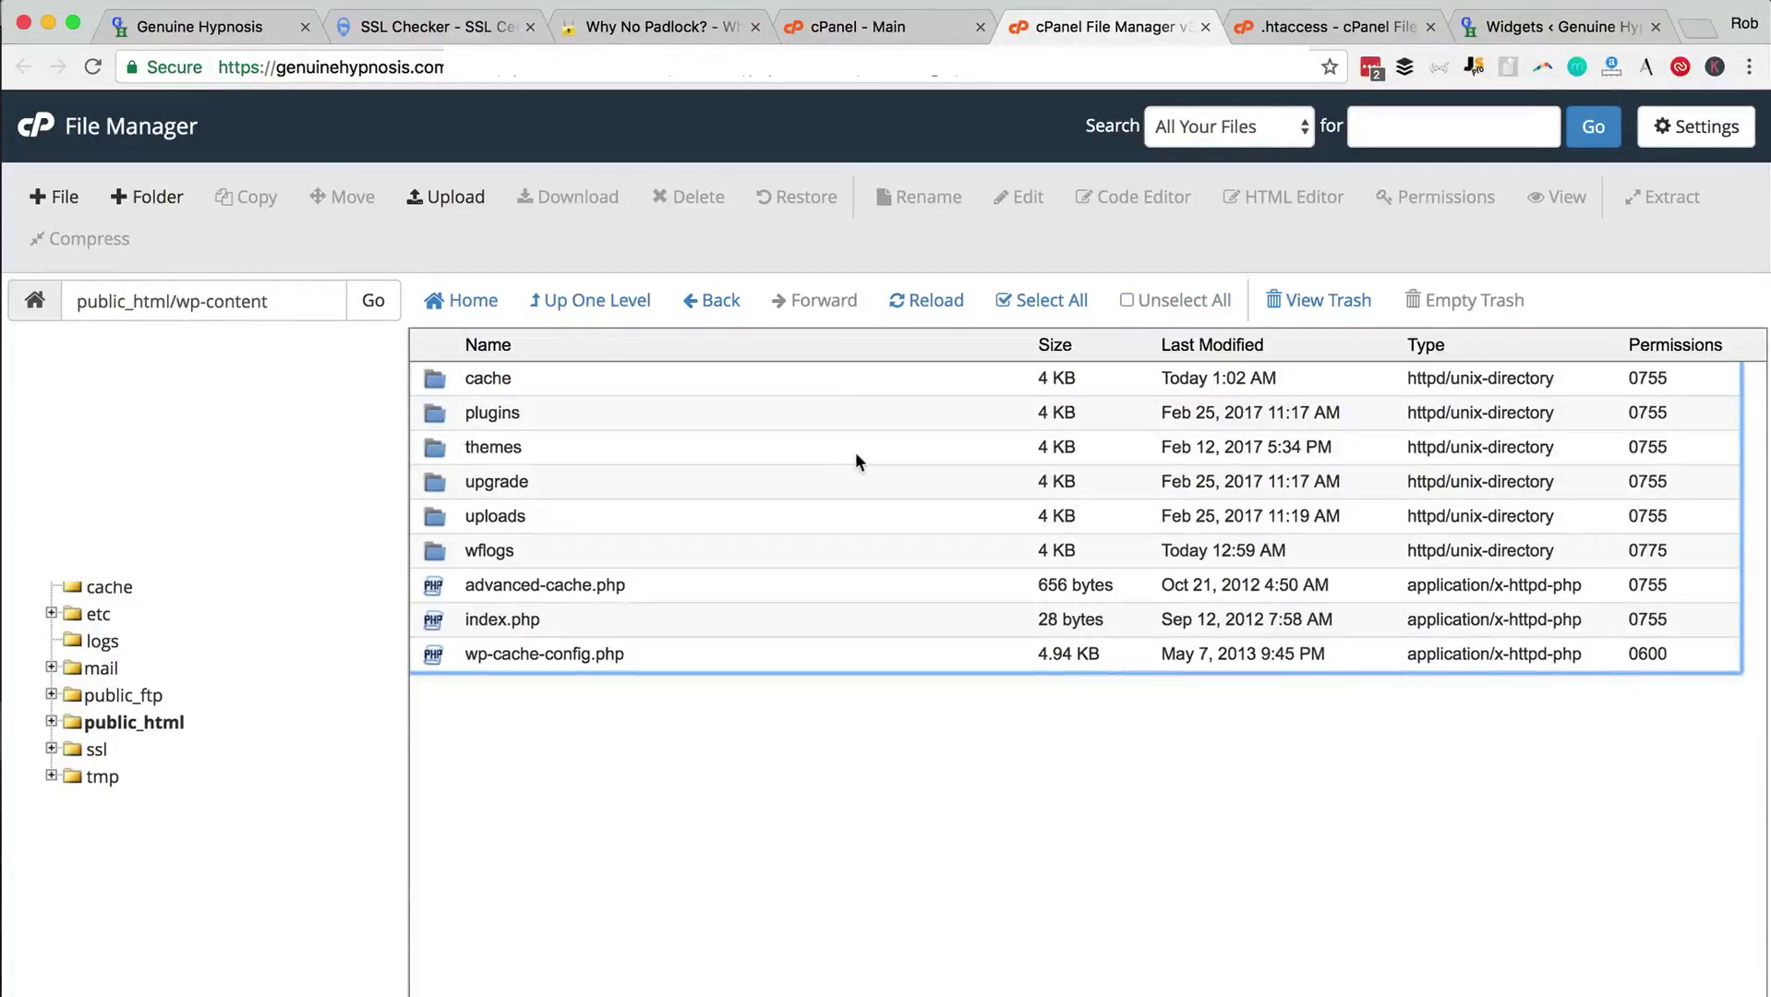
double_click(855, 449)
left_click(757, 421)
double_click(757, 420)
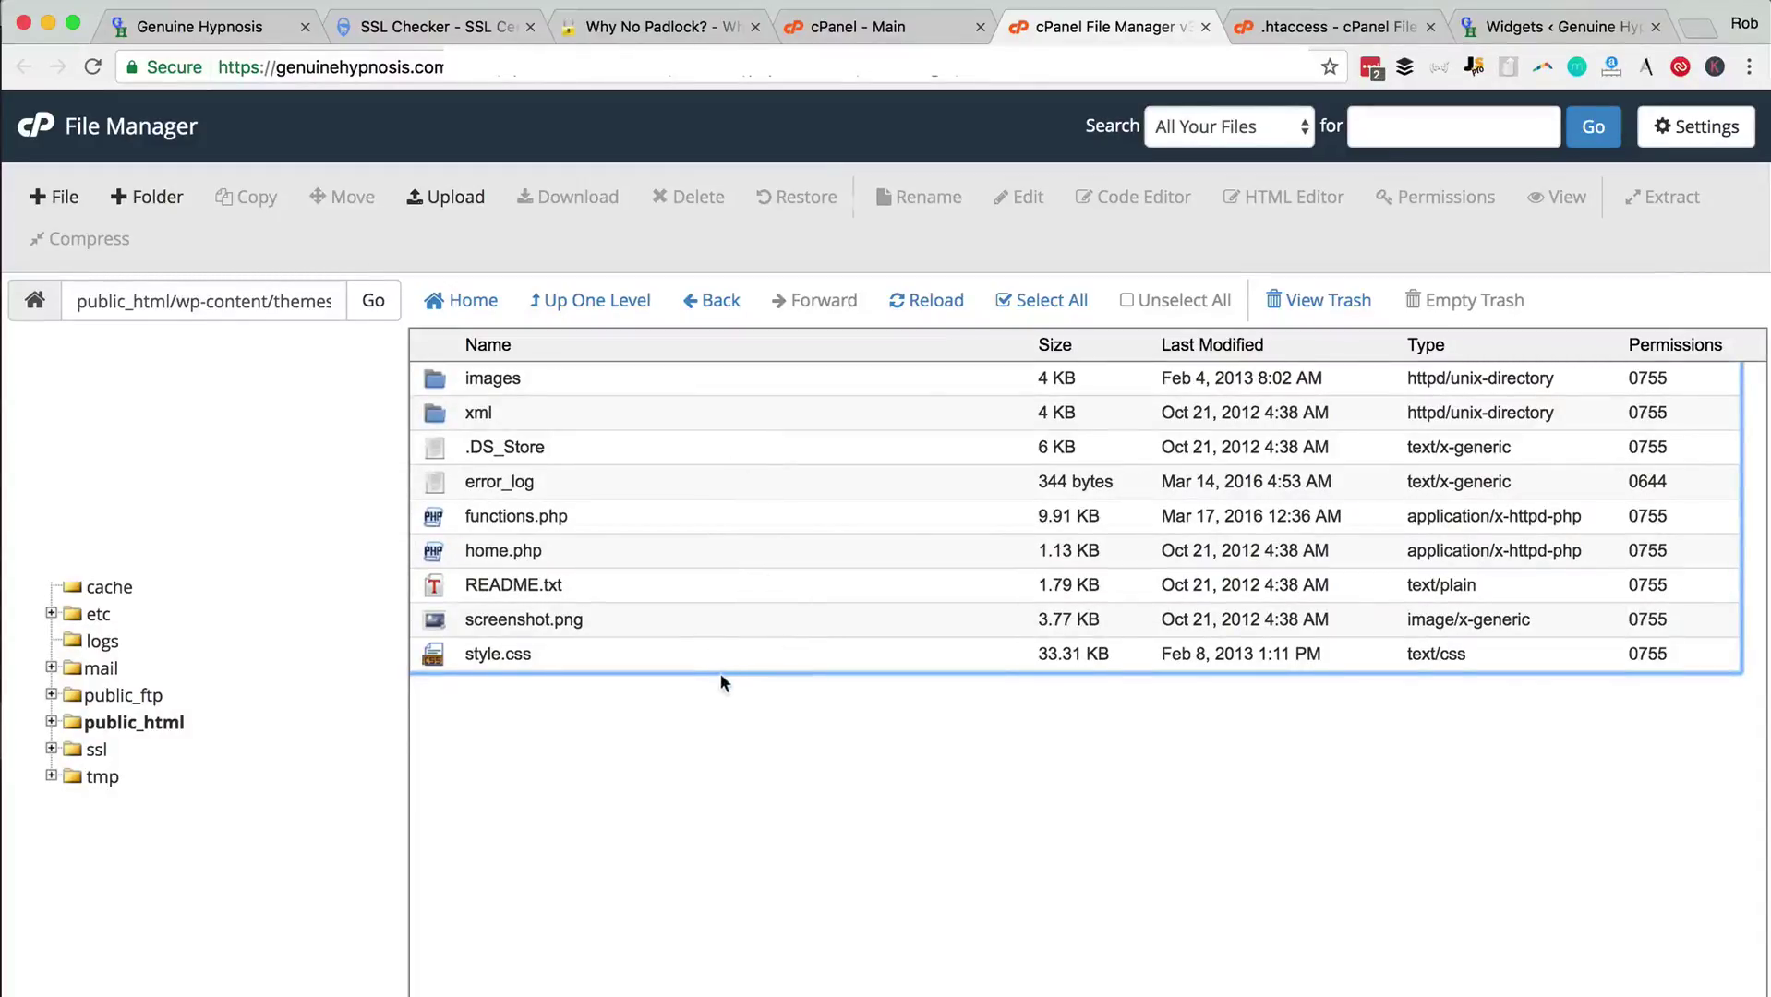
left_click(719, 654)
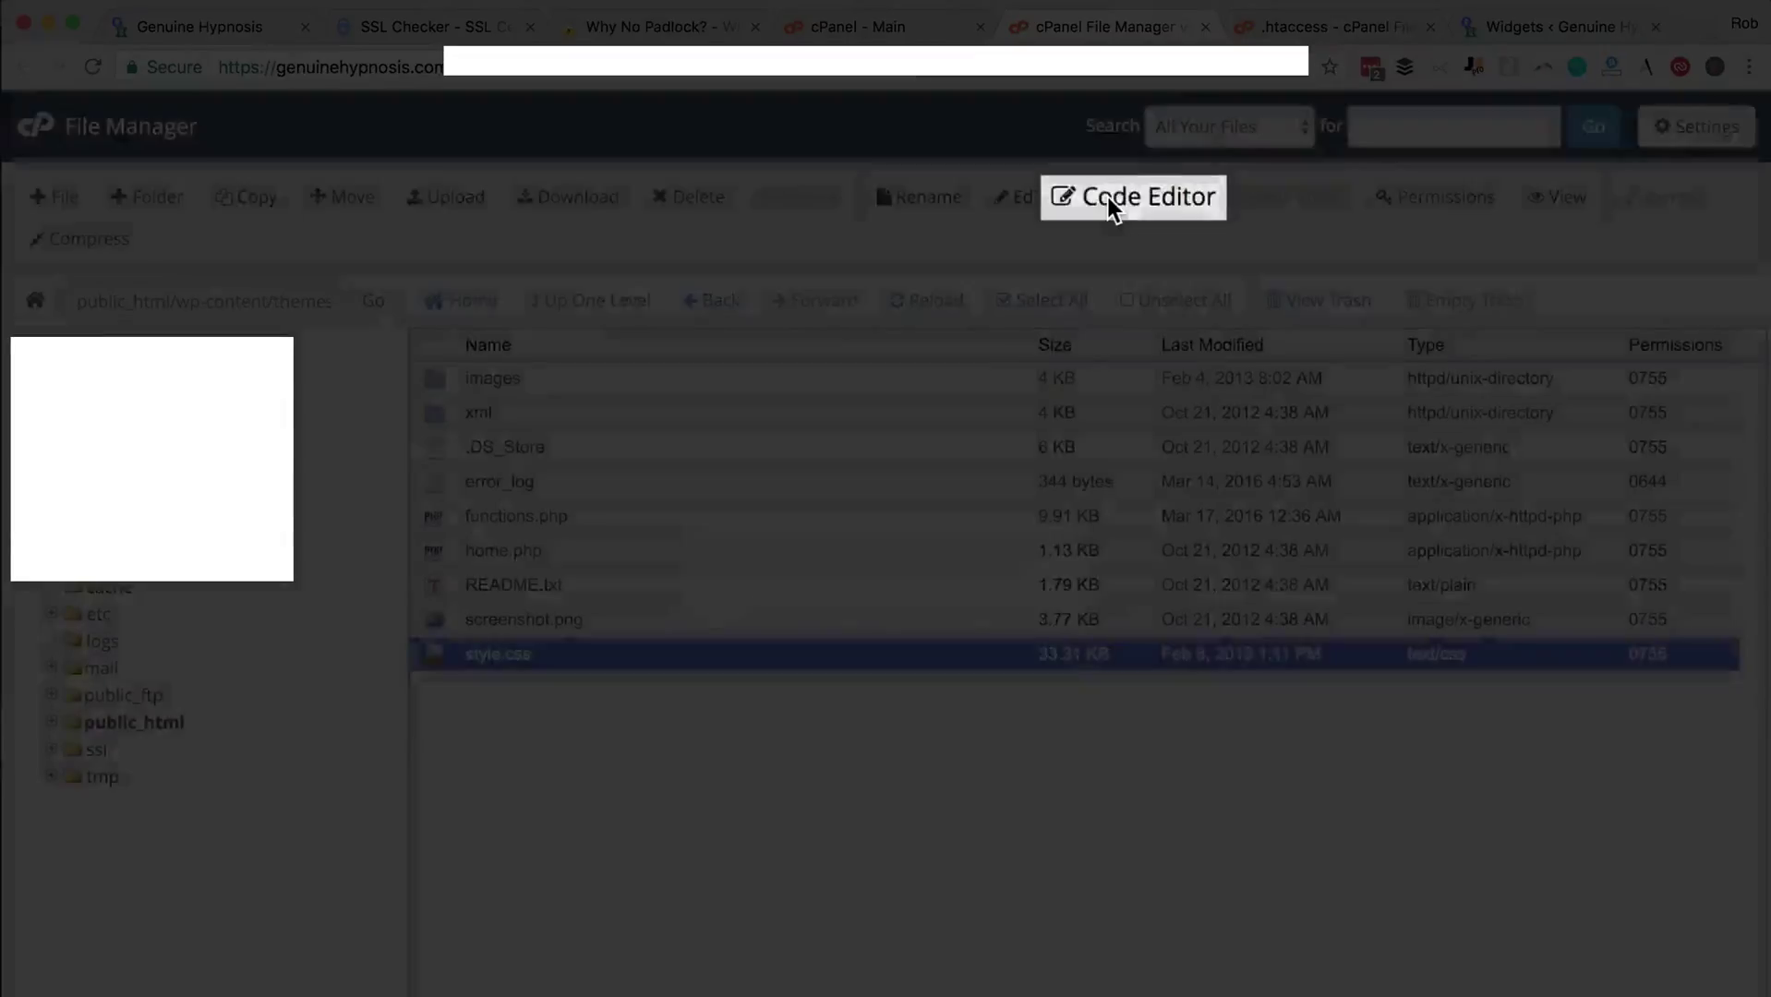
left_click(1116, 199)
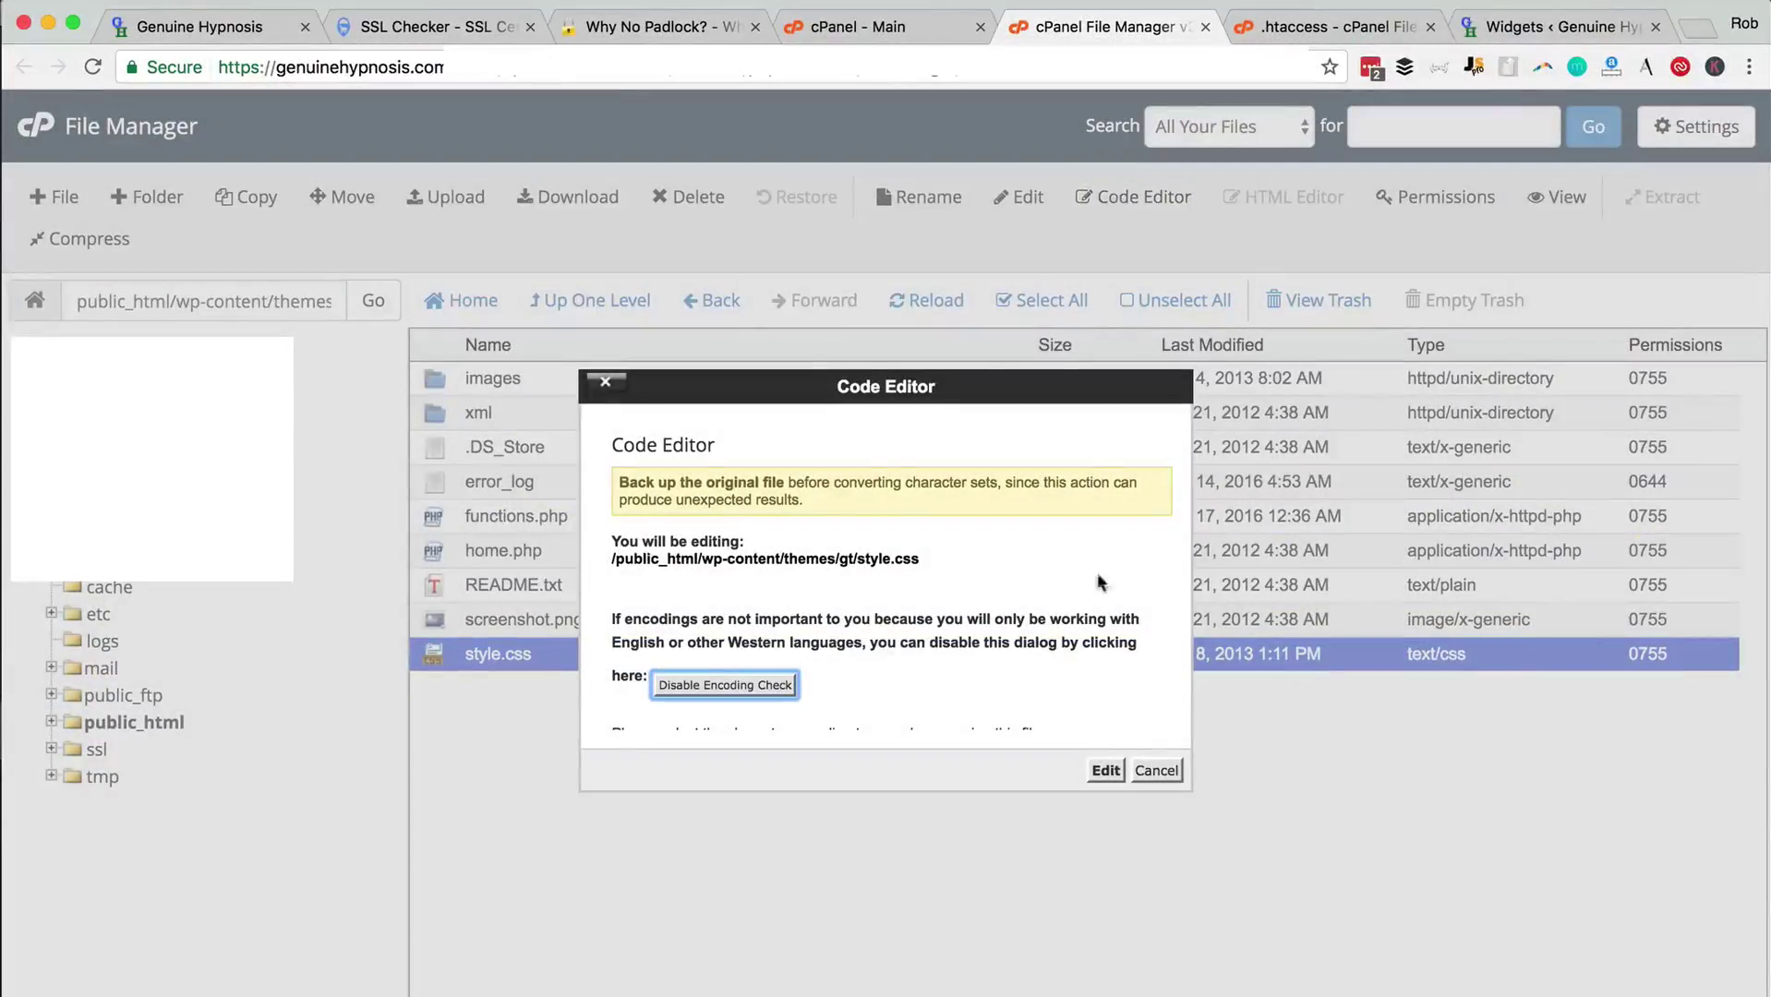
left_click(1105, 770)
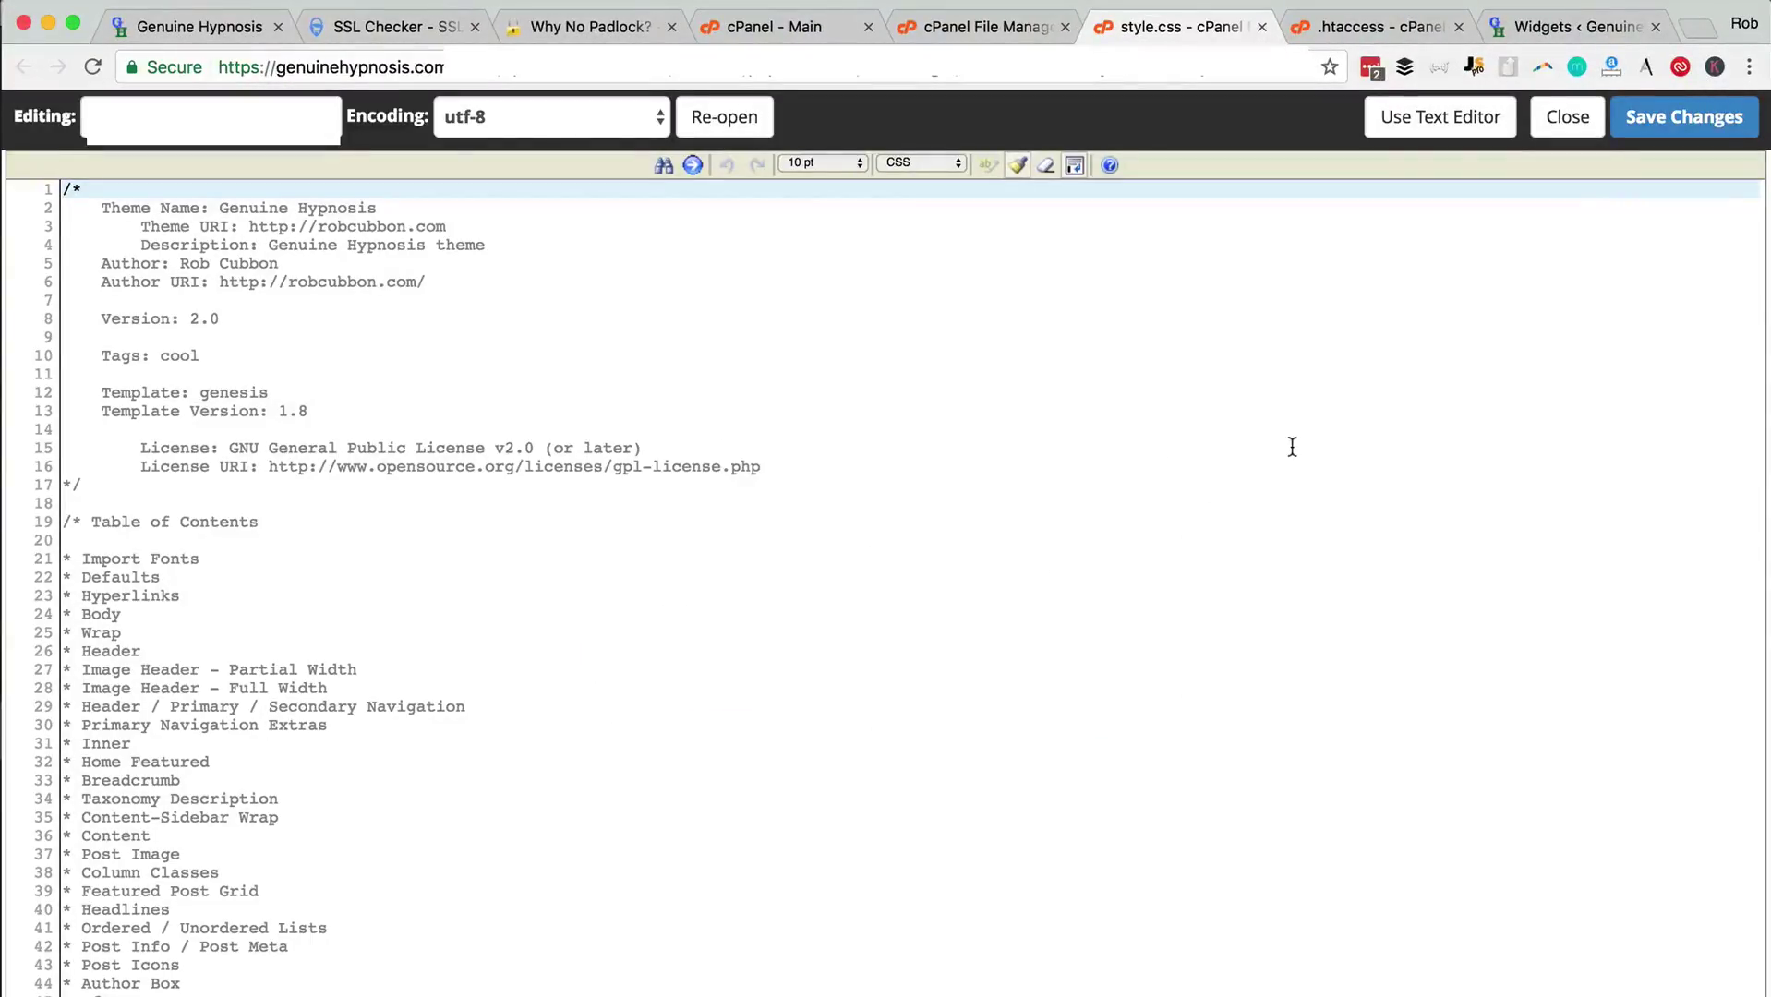
key("super+f")
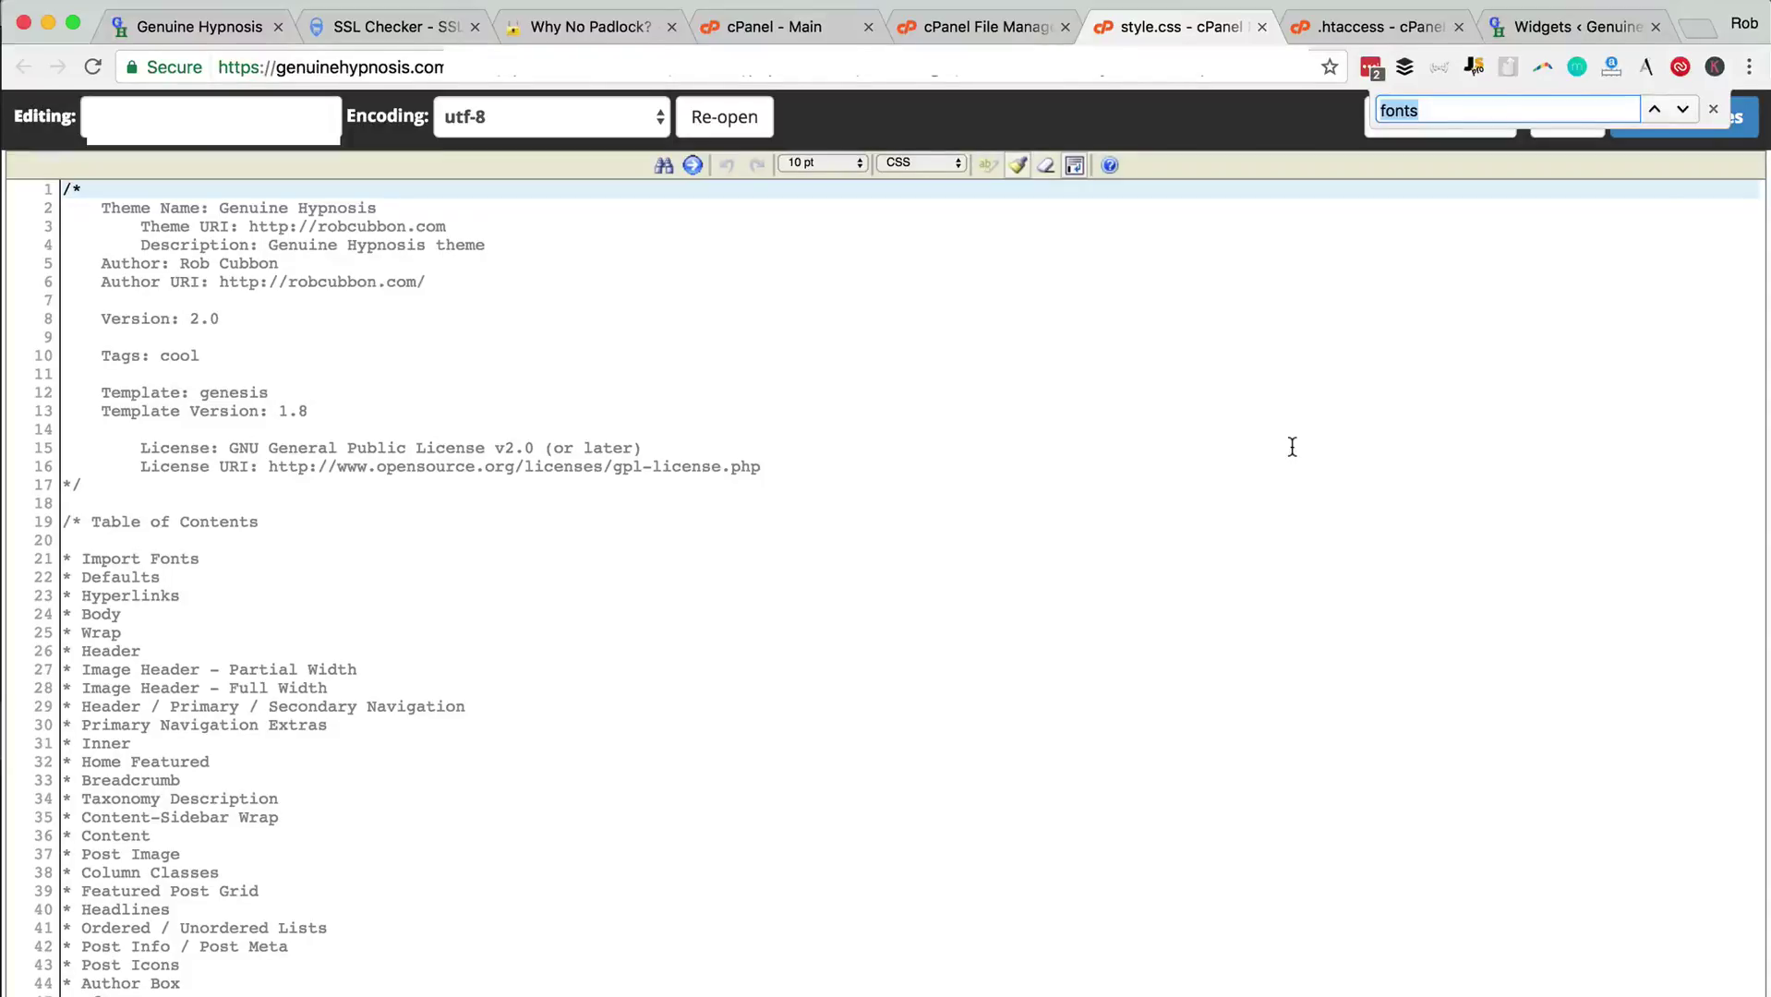
left_click(1682, 109)
left_click(1683, 109)
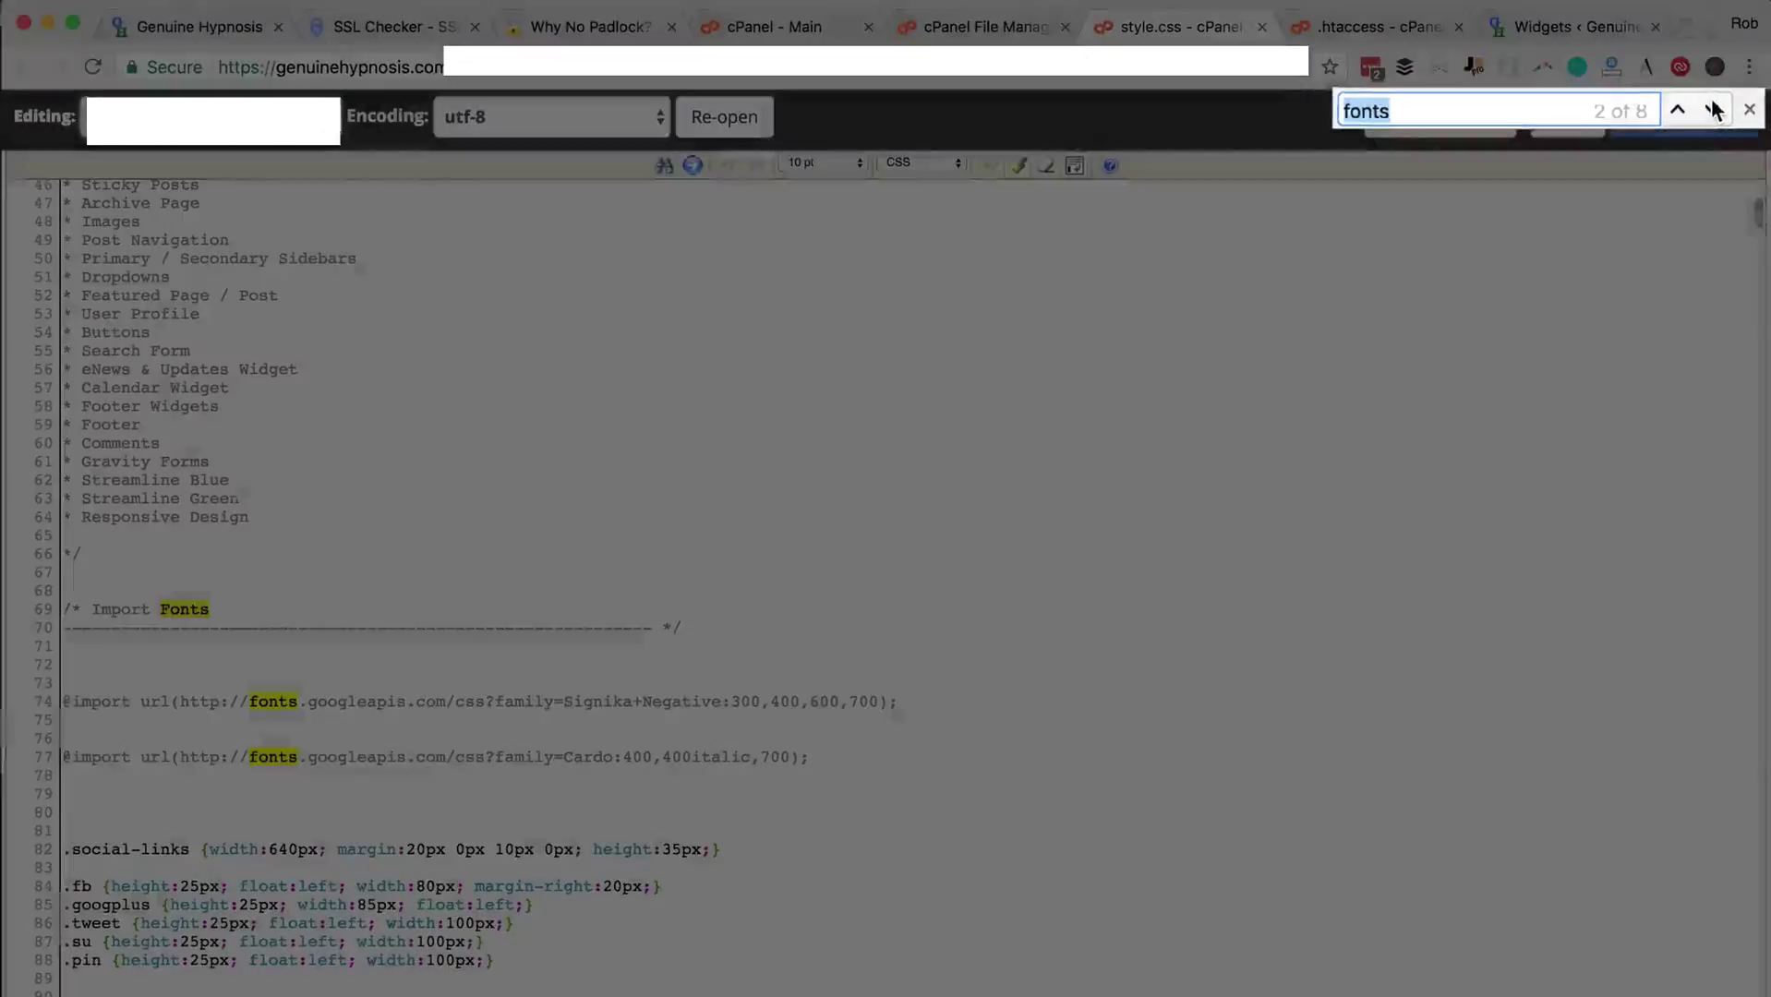
scroll(1482, 579, "down", 5)
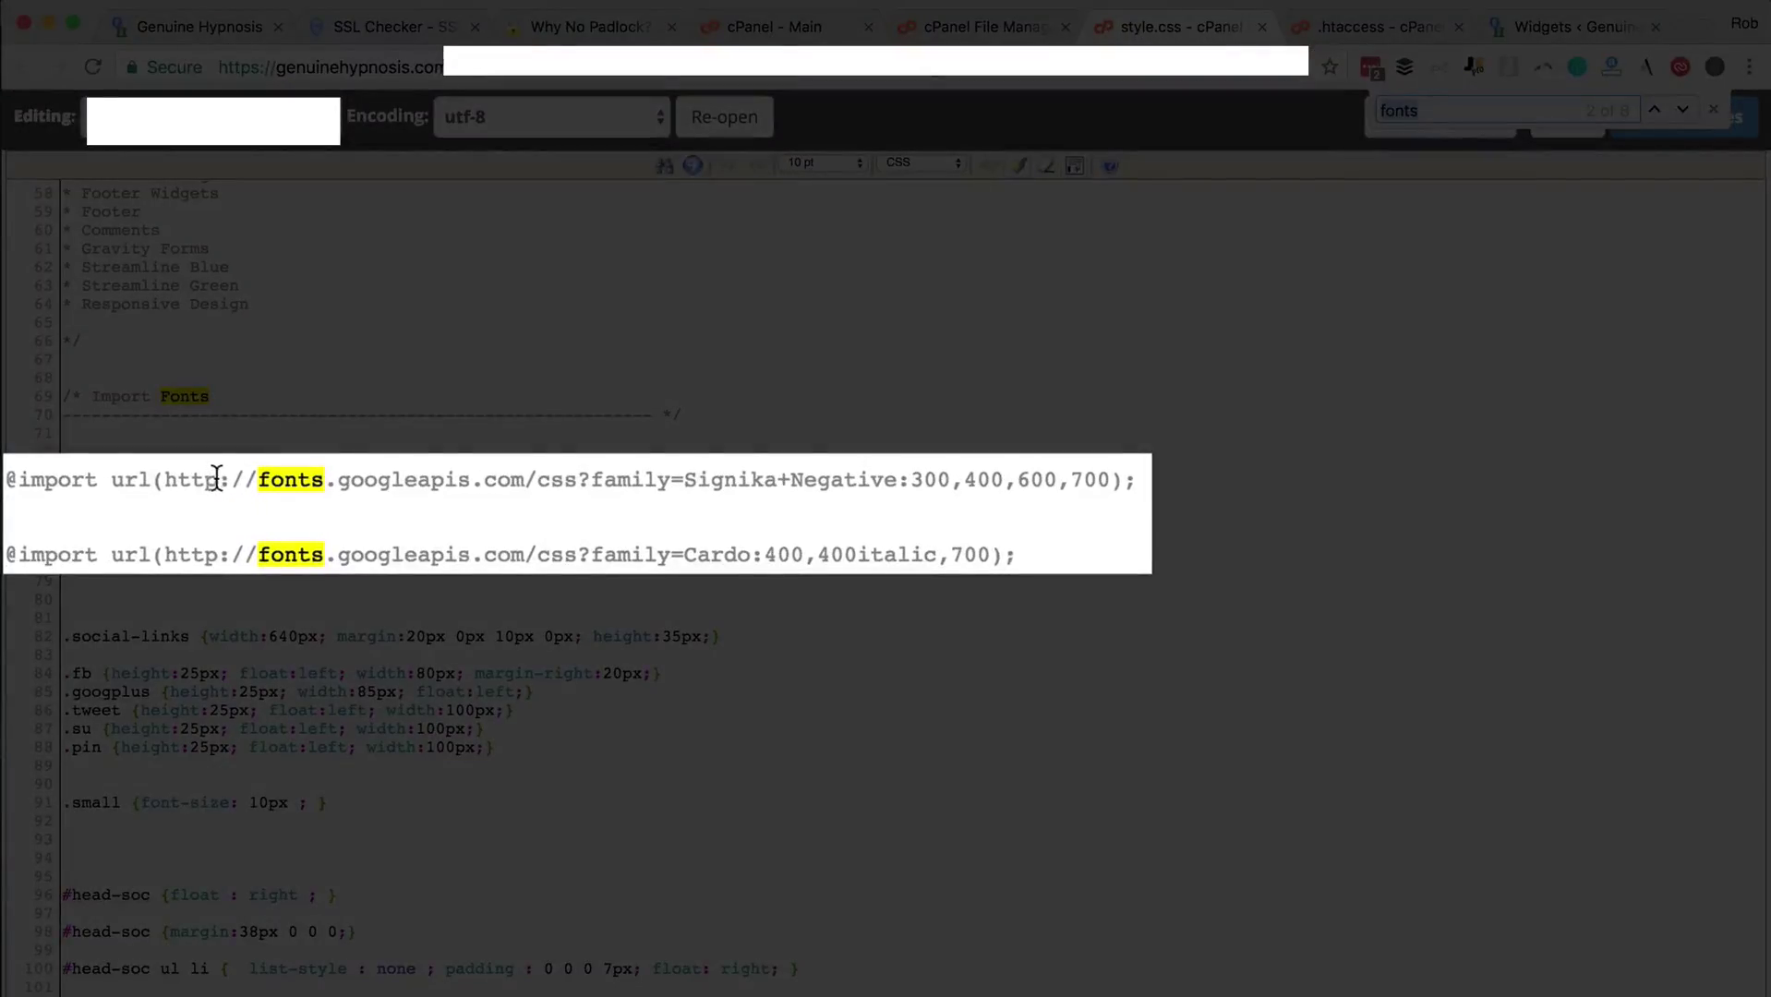
left_click(214, 478)
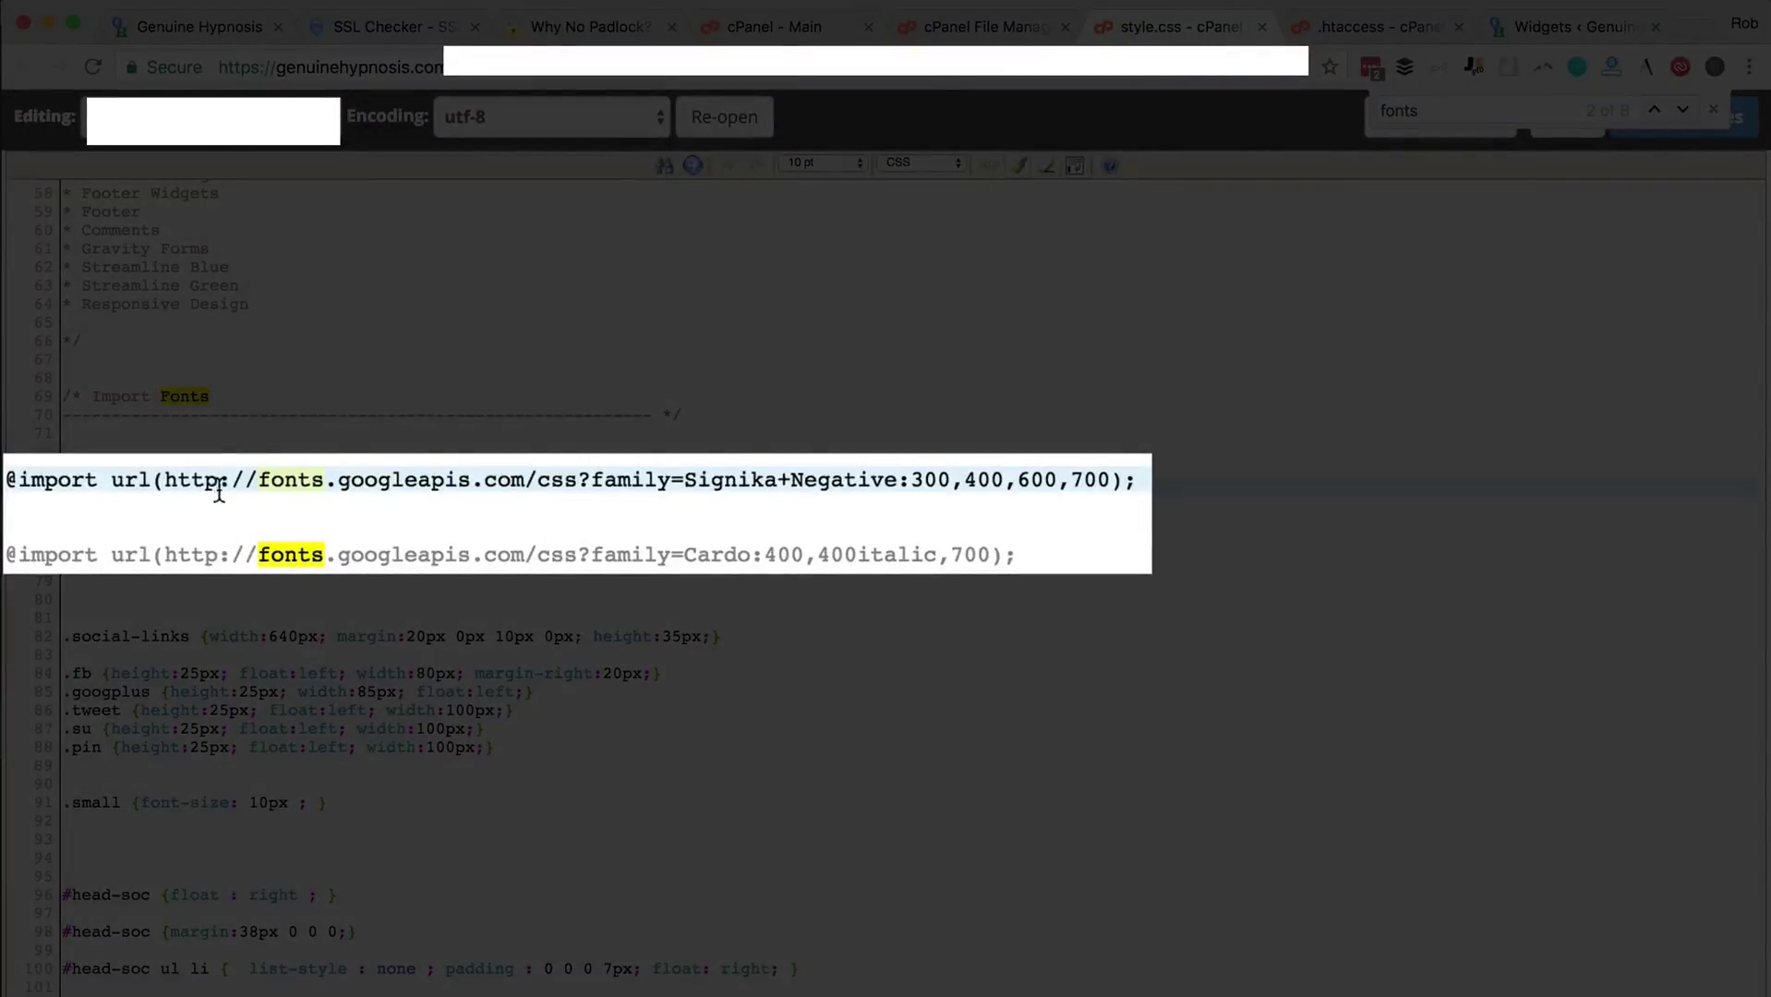
type("s")
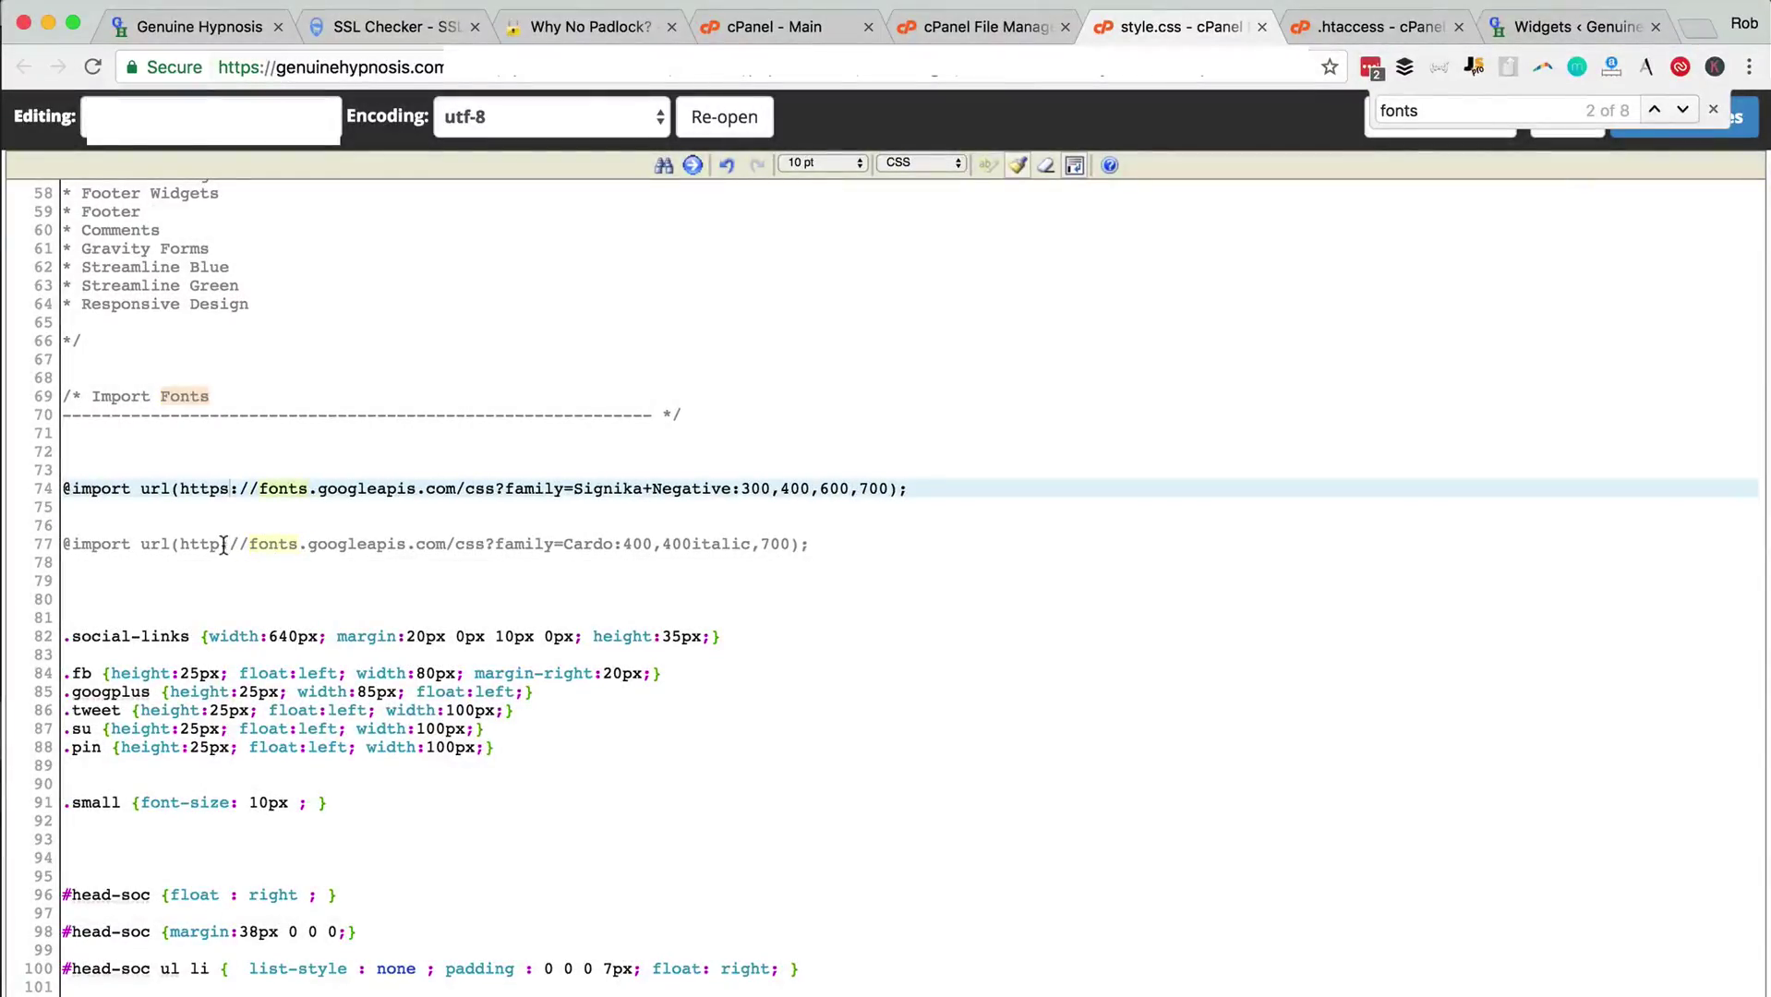
left_click(222, 545)
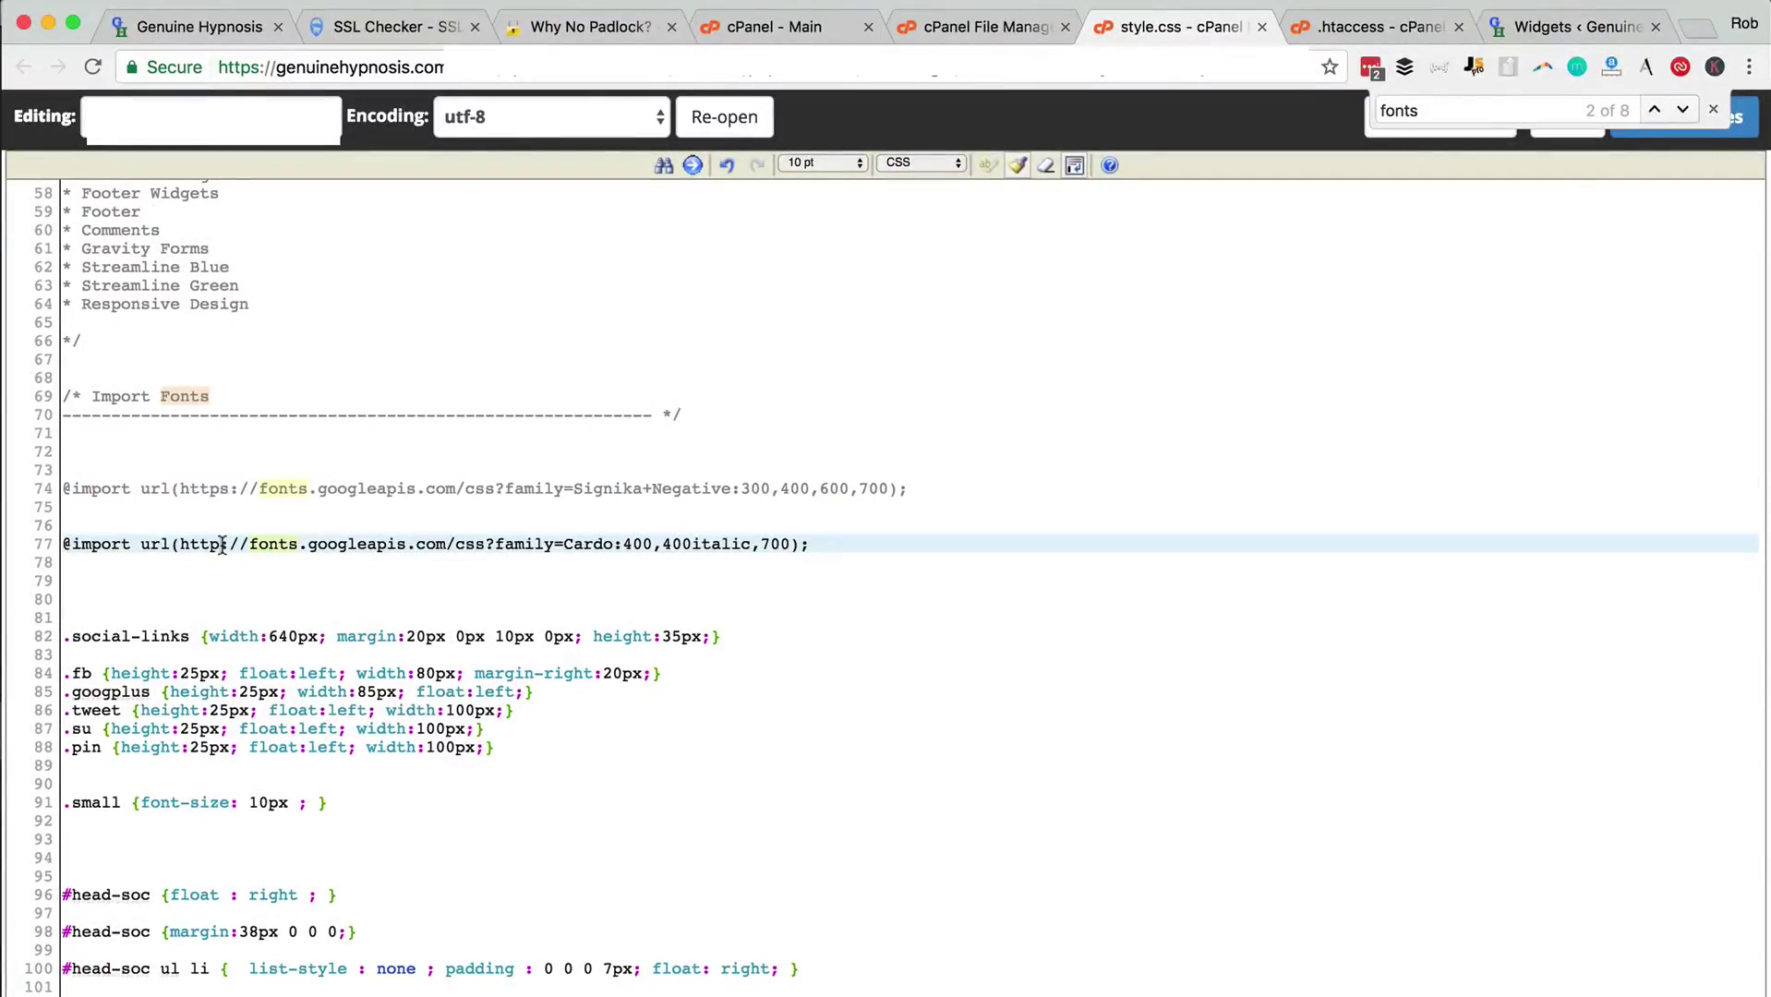
type("s")
left_click(402, 593)
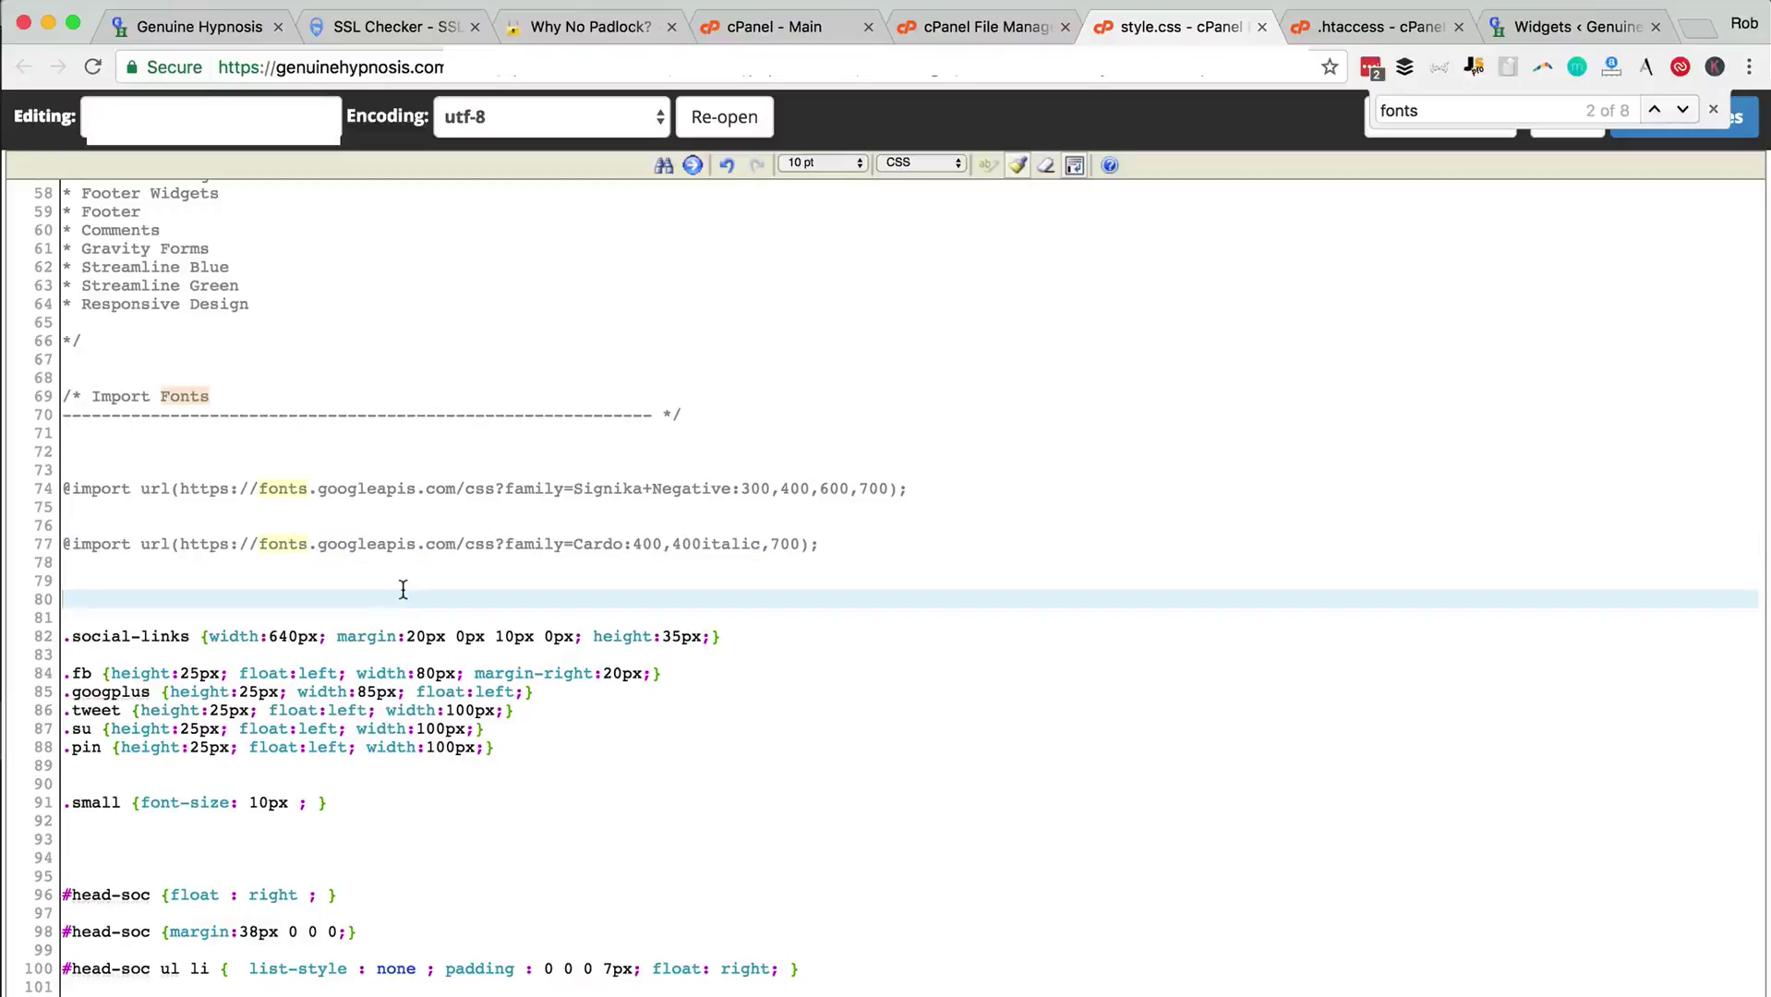
double_click(265, 544)
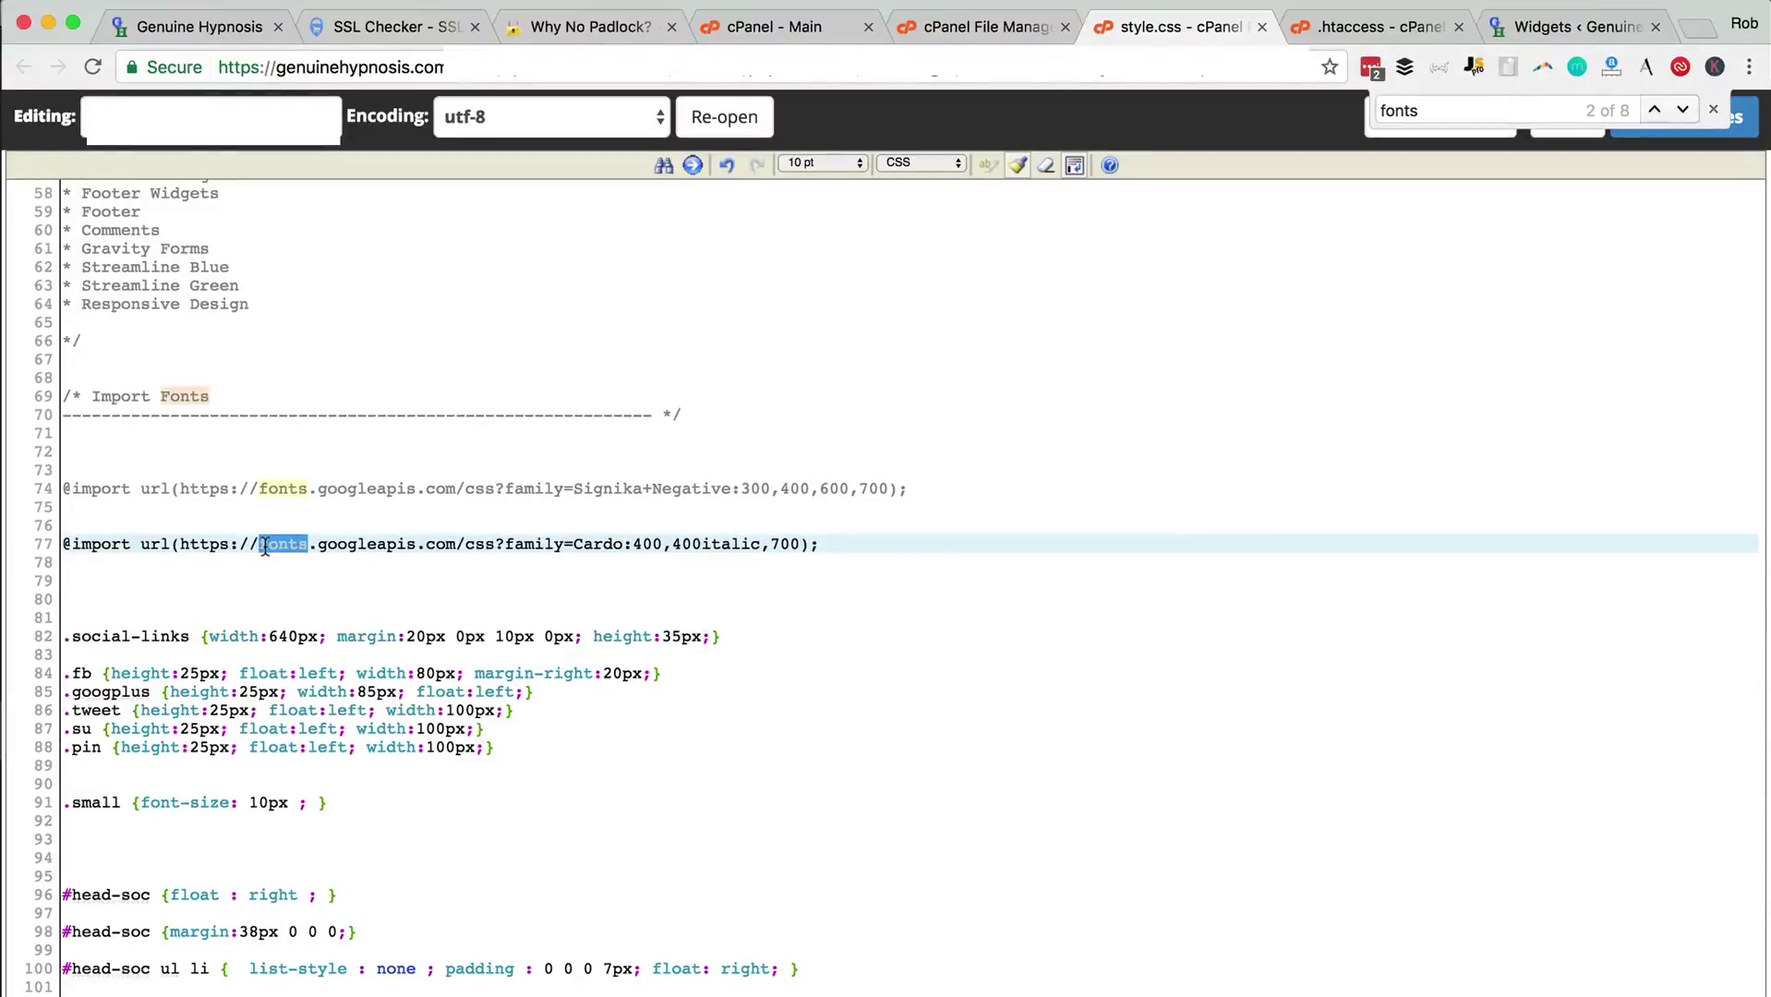
left_click(250, 598)
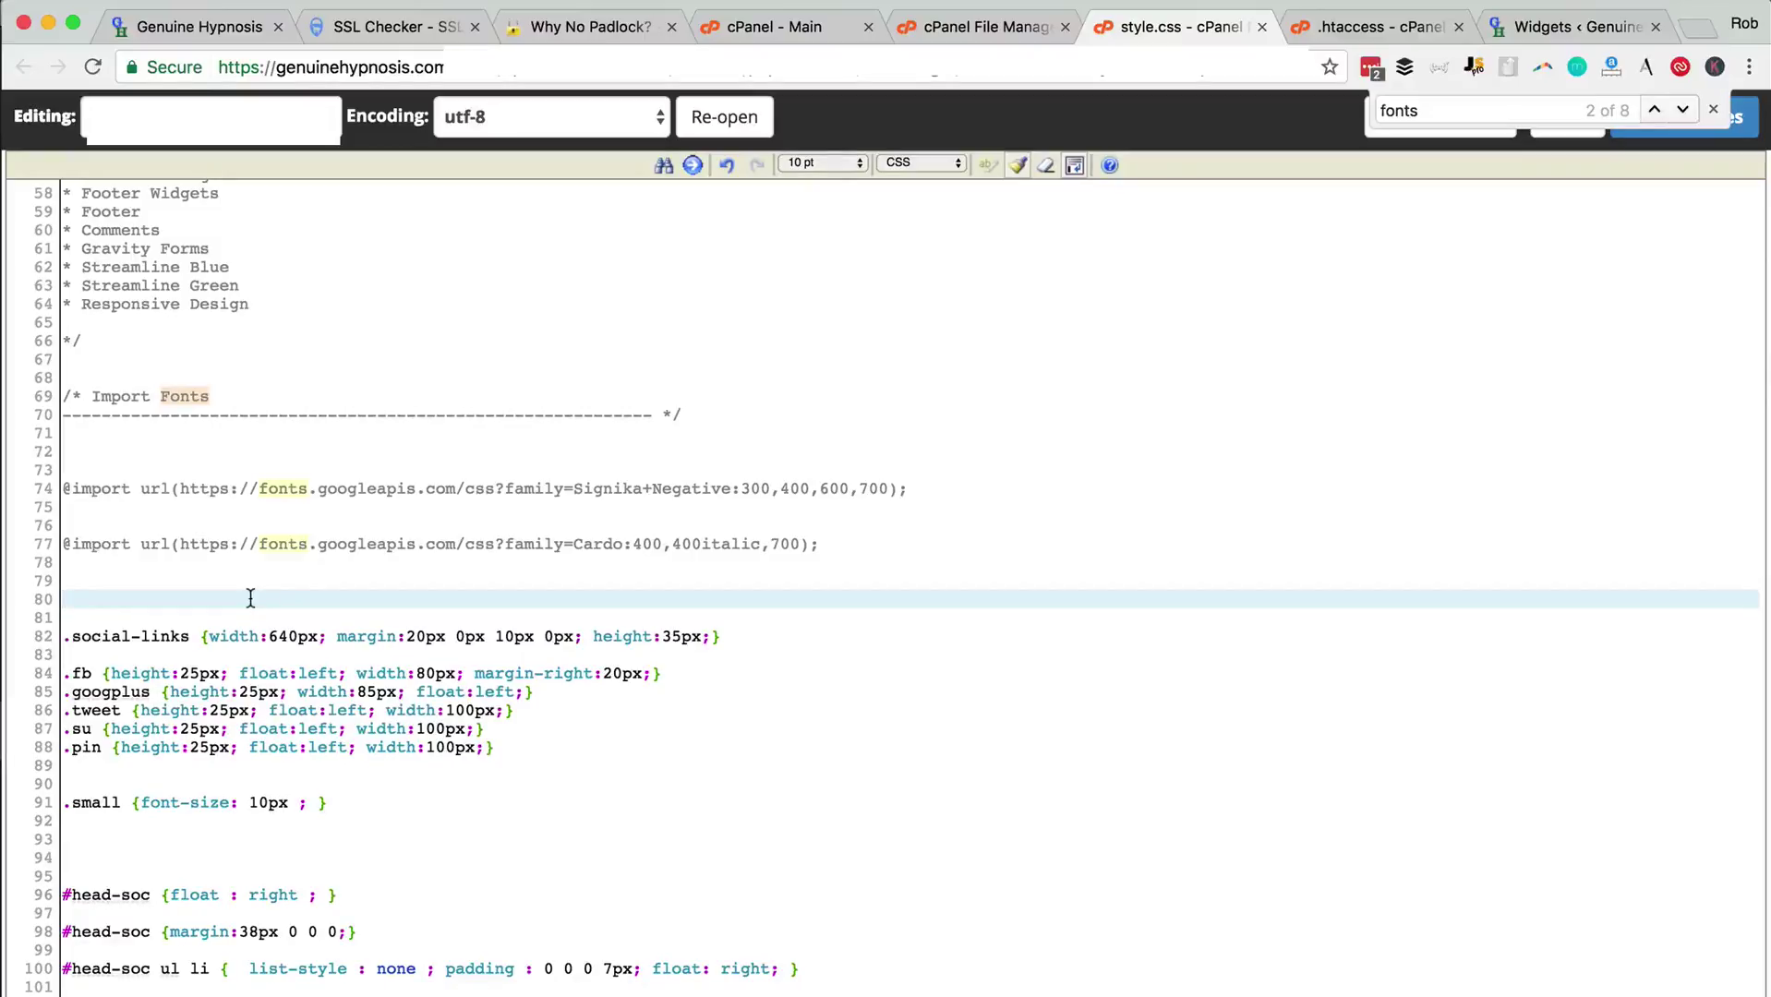
left_click(1714, 109)
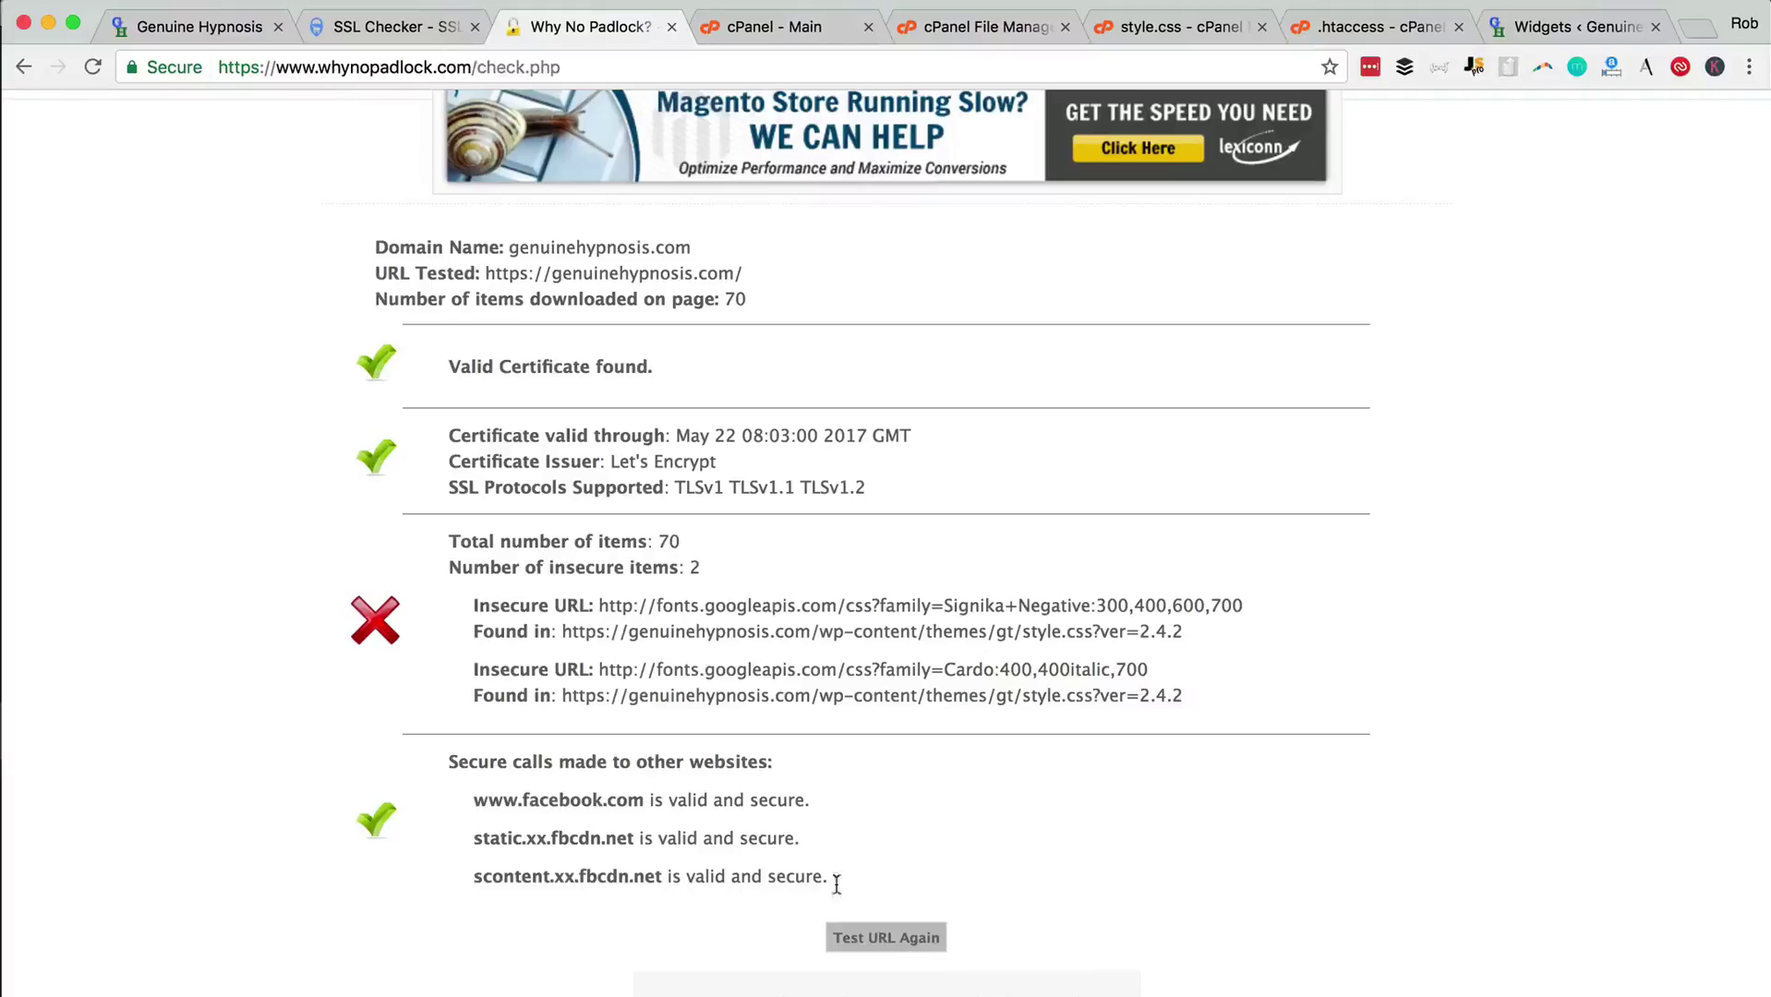
Re-run the Why No Padlock test and review results showing all 70 items secure
left_click(885, 939)
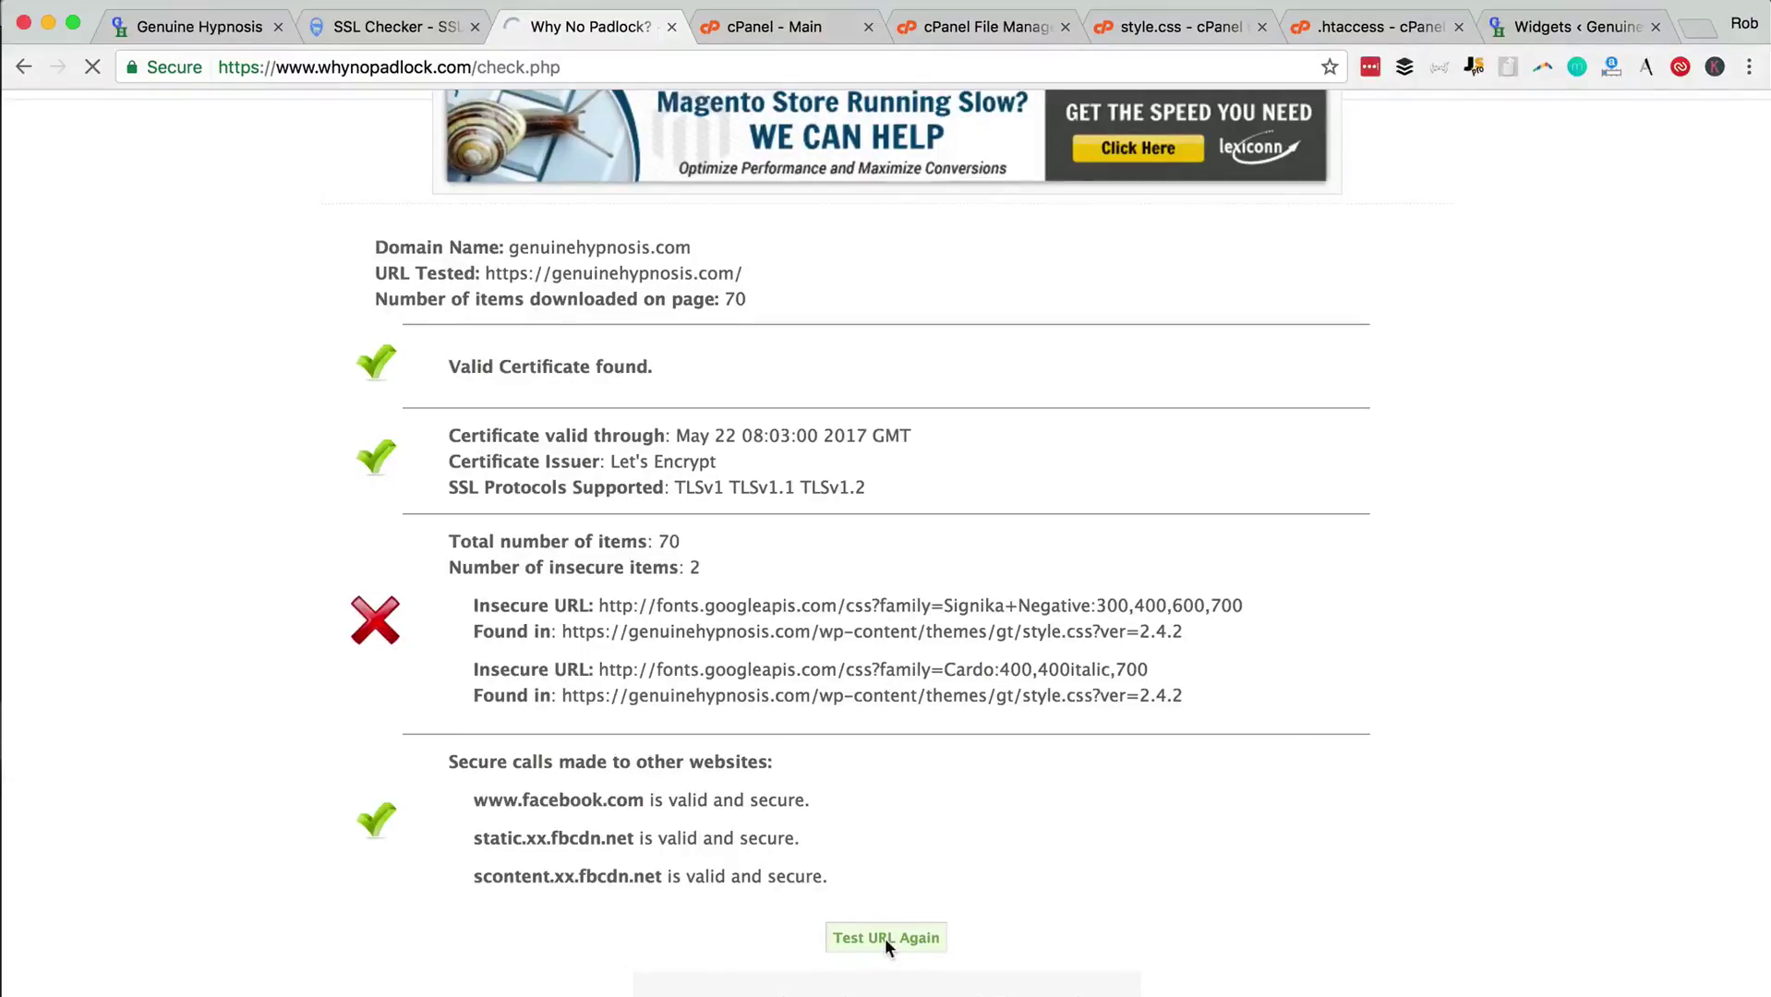
scroll(885, 914, "down", 3)
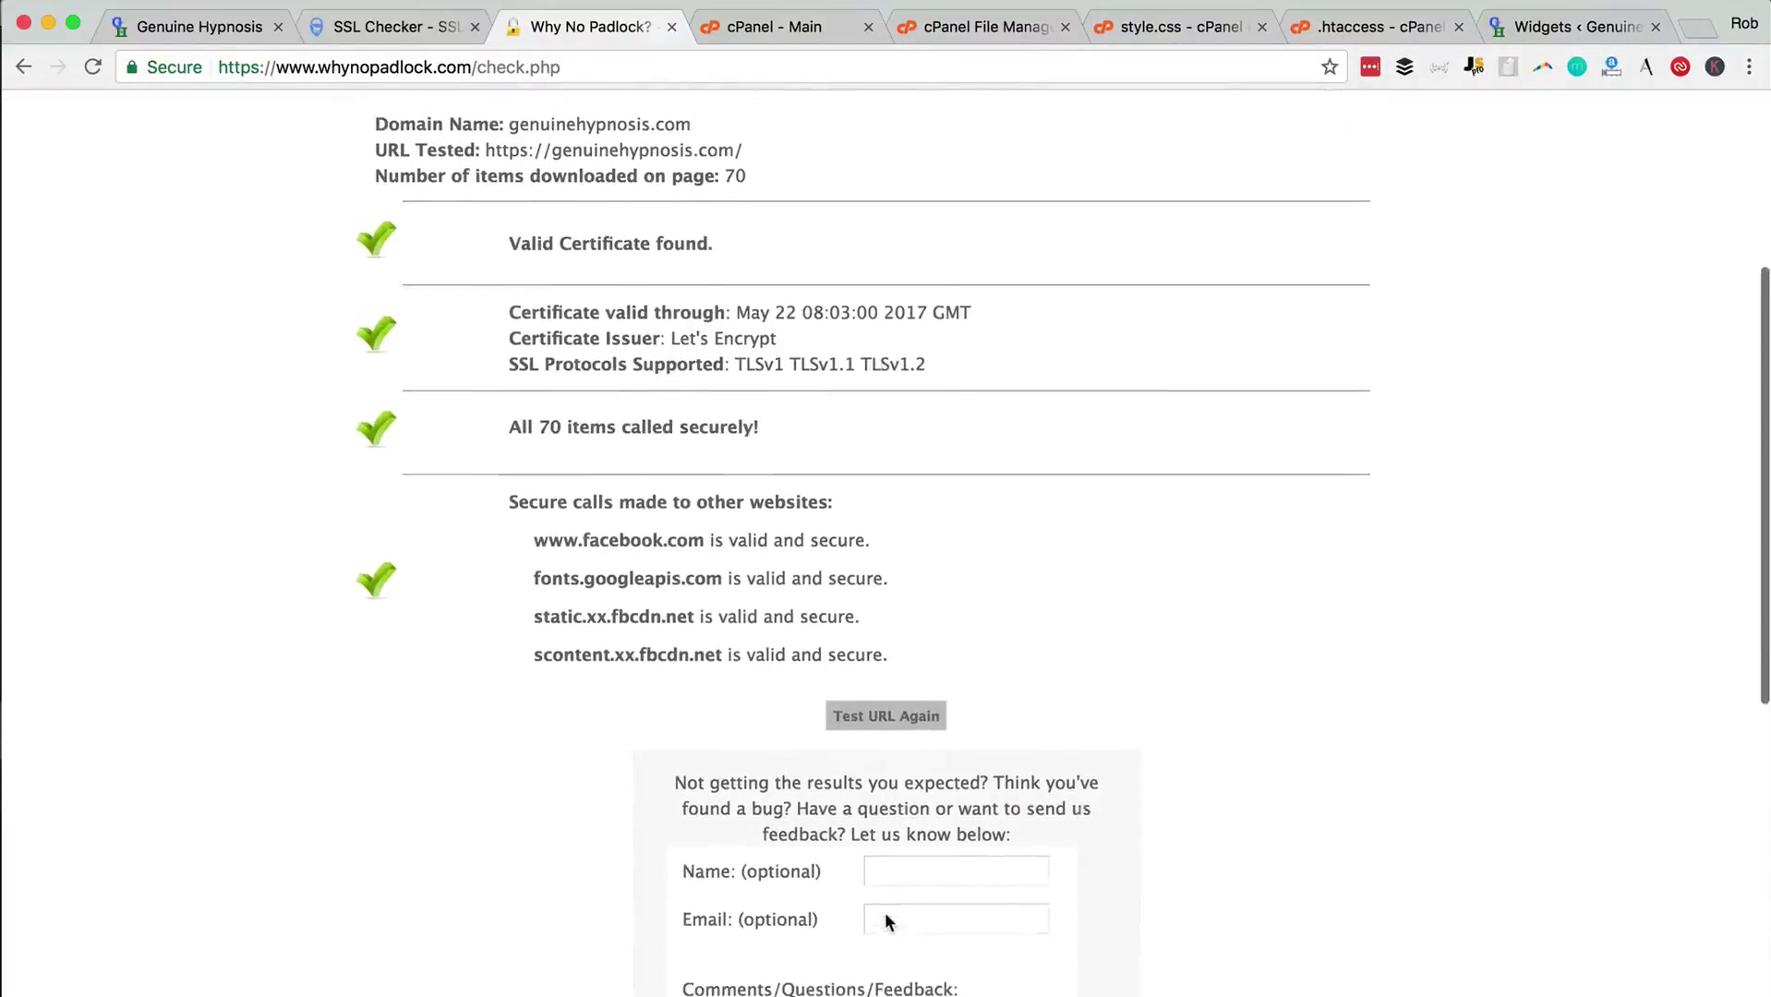
scroll(885, 911, "up", 5)
scroll(885, 911, "down", 5)
scroll(885, 911, "up", 5)
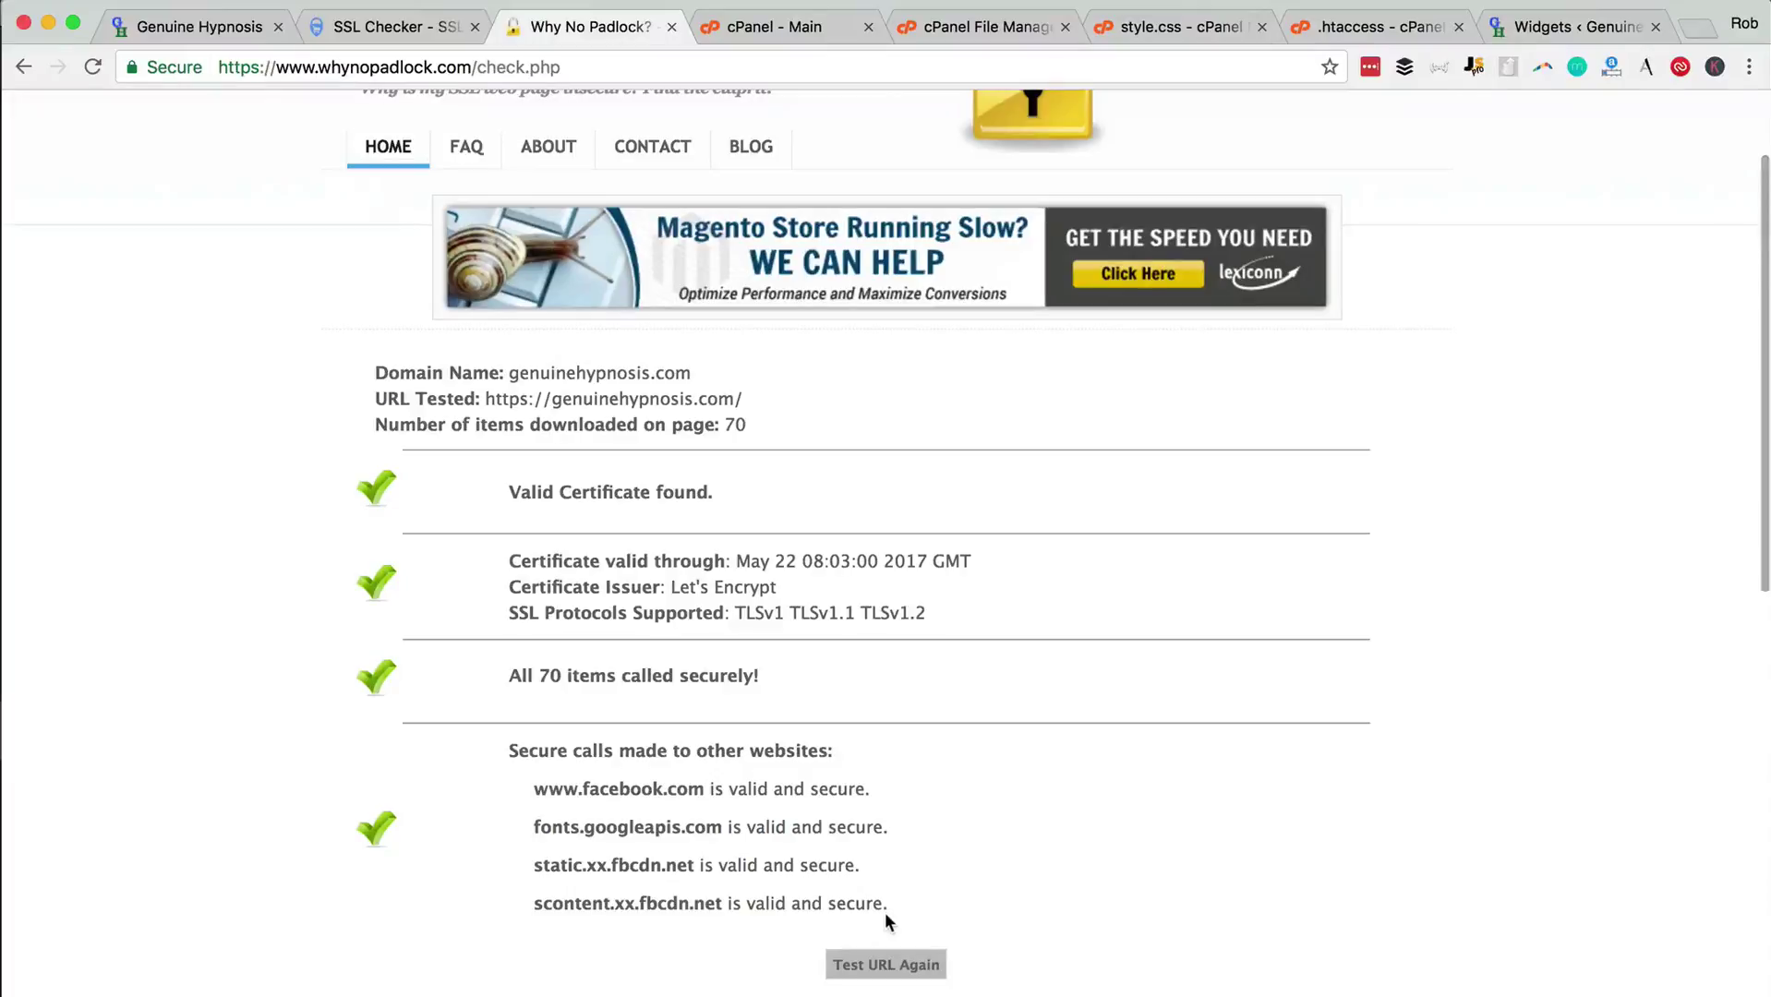